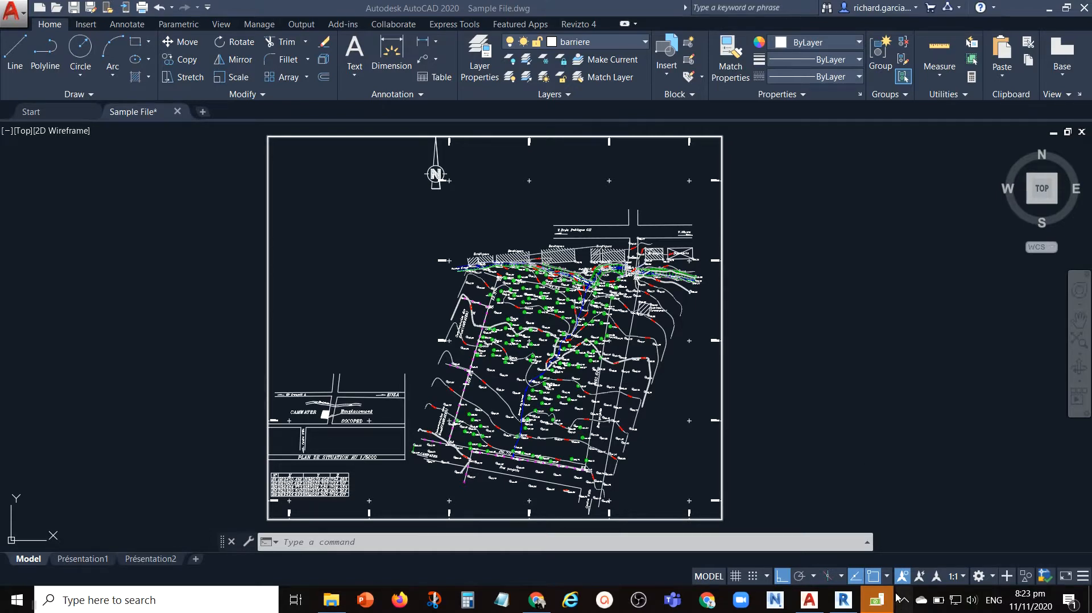
click(844, 600)
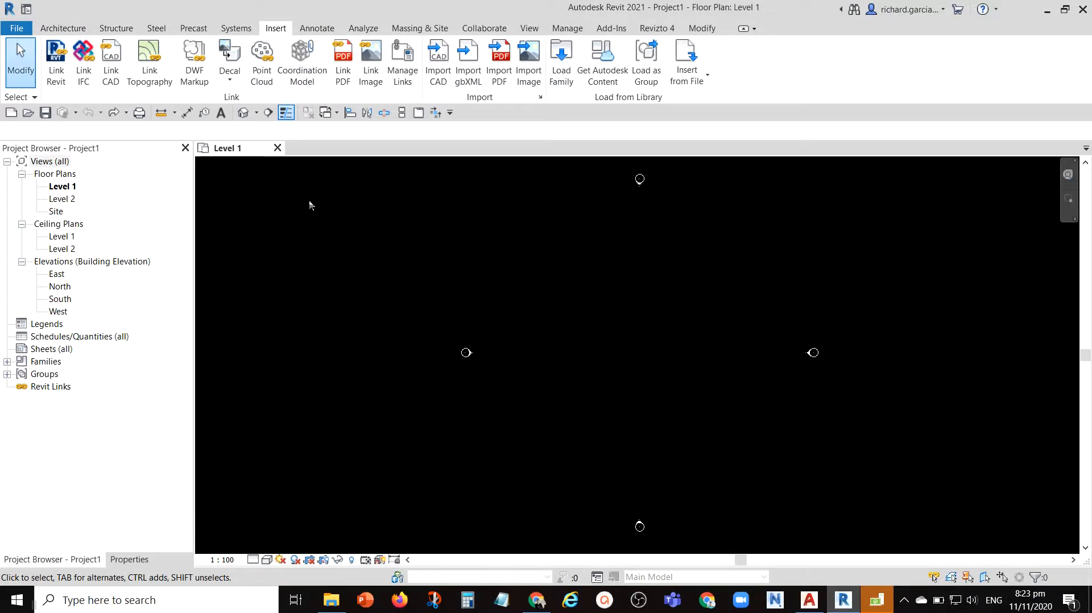
click(110, 60)
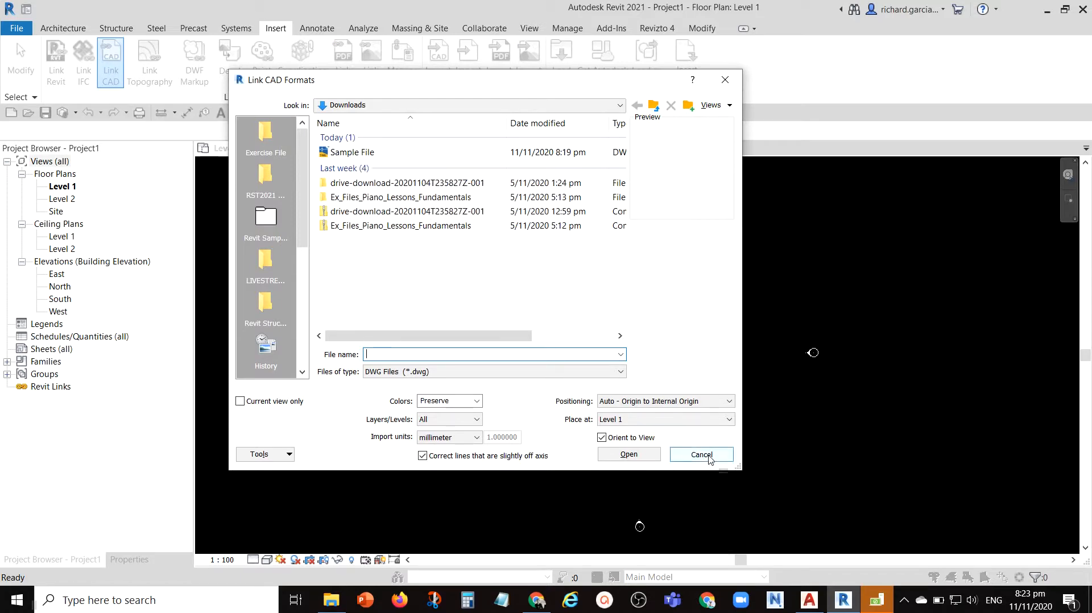
click(809, 600)
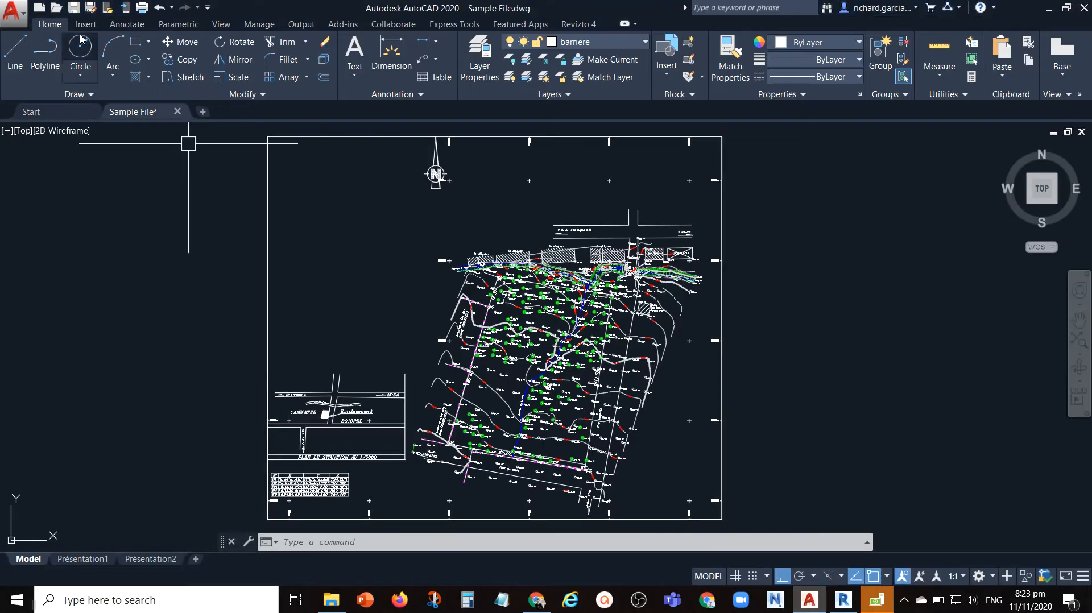
click(835, 602)
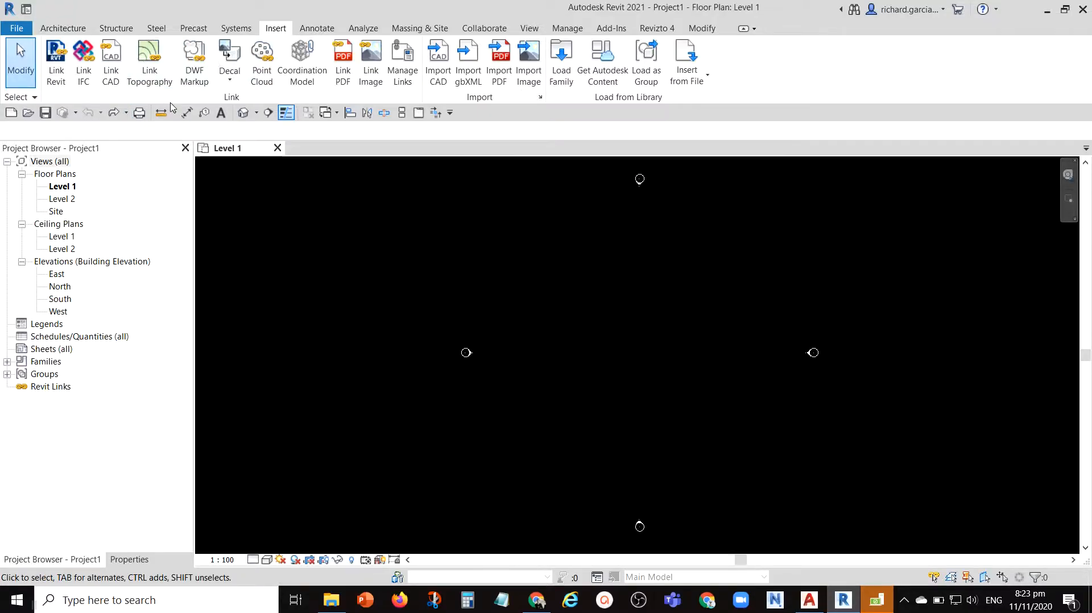
Try to link the CAD file Sample File.dwg to Level 1 with Auto - Origin to Internal Origin positioning.
click(112, 73)
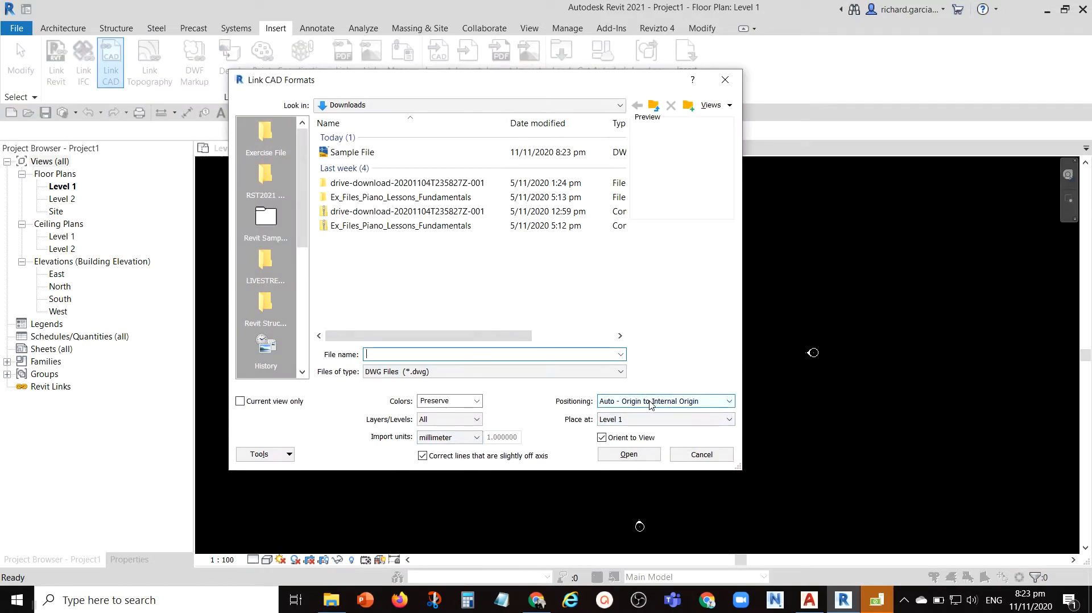
click(357, 153)
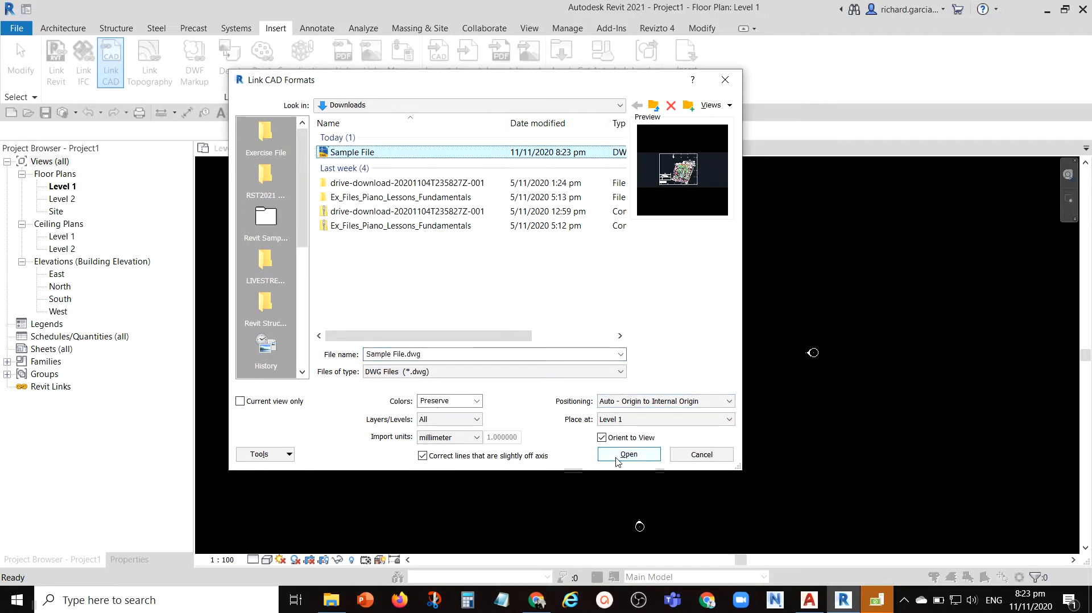
click(617, 460)
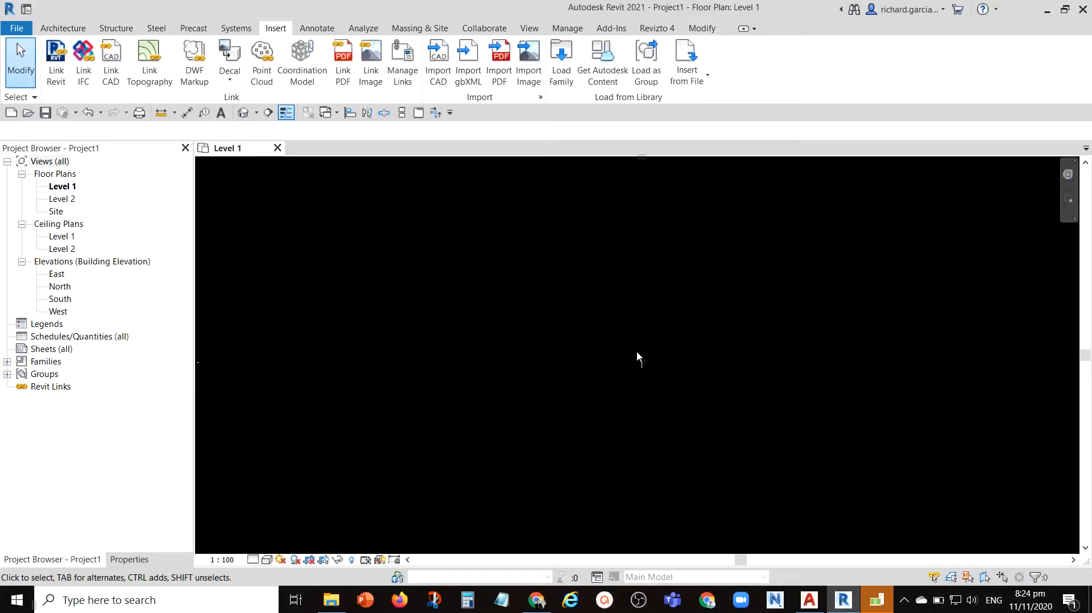
Inspect the linked CAD geometry in the Level 1 plan, fit it to the view, and undo the vector data import.
scroll(643, 381, up, 4)
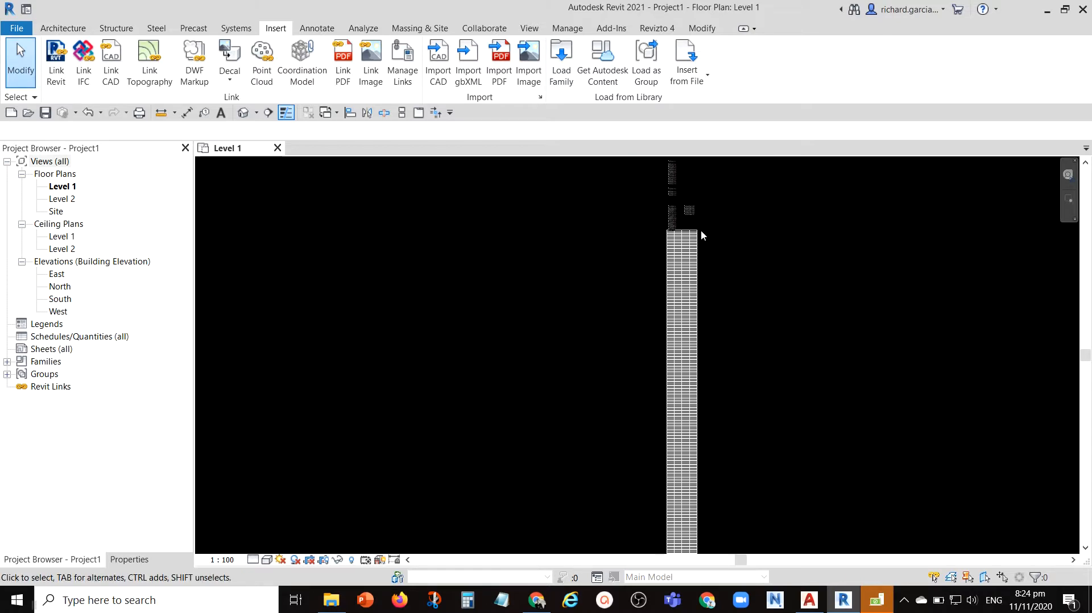
scroll(656, 251, up, 4)
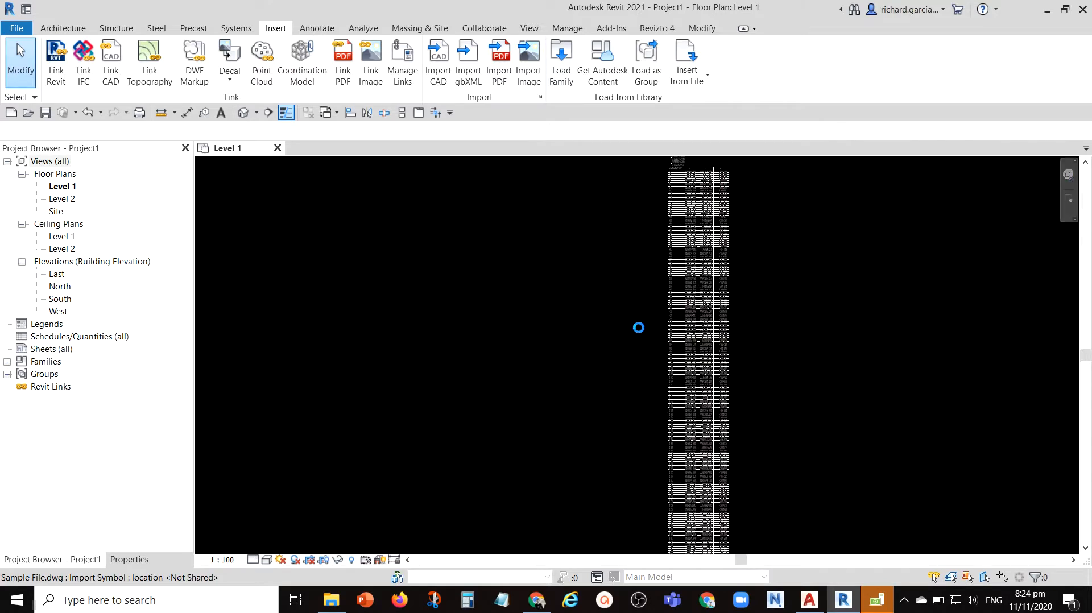
scroll(639, 333, up, 3)
right_click(680, 272)
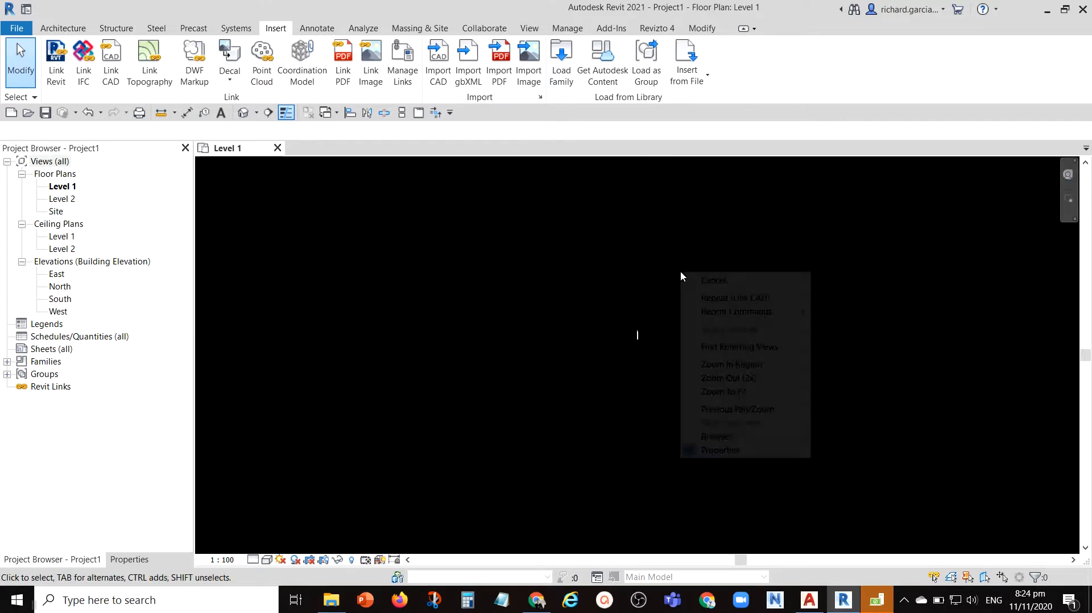
click(738, 393)
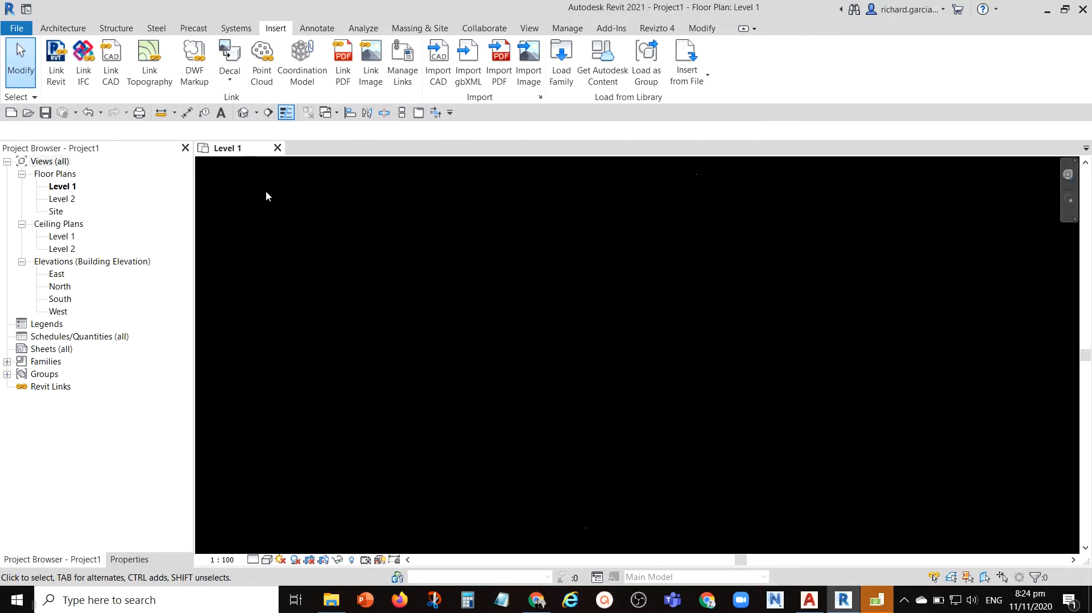
click(101, 114)
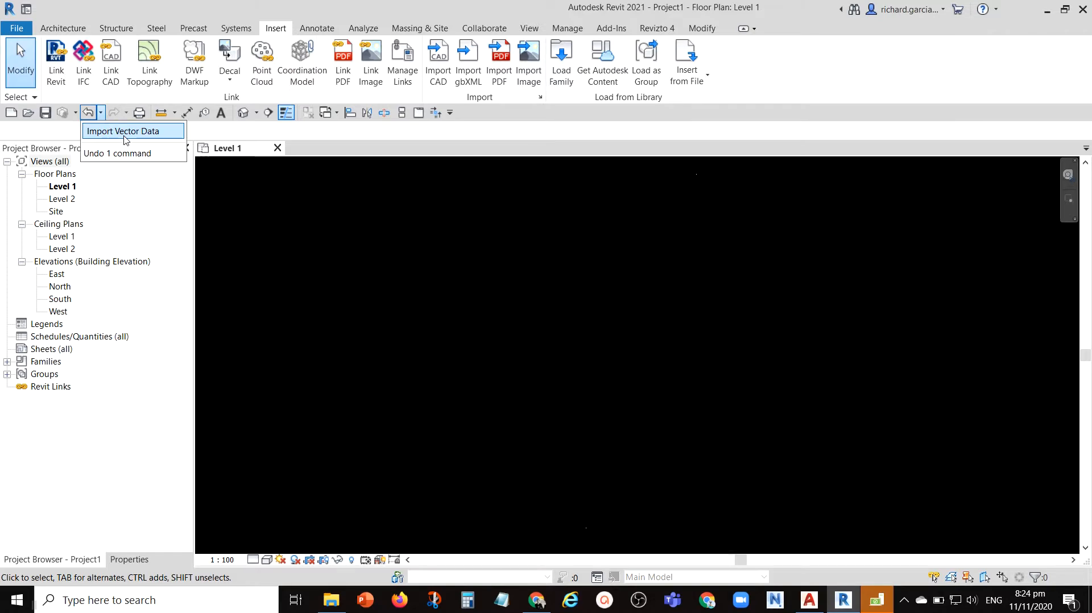
click(123, 132)
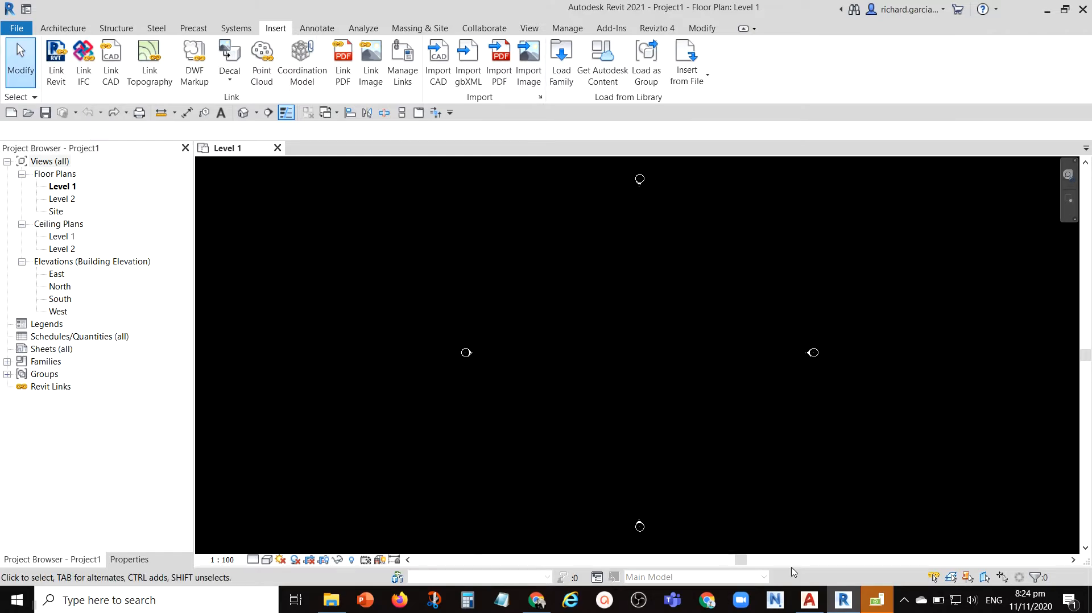
Switch to AutoCAD and purge all unused named items from the Sample File drawing, repeating until nothing purgeable remains.
click(809, 600)
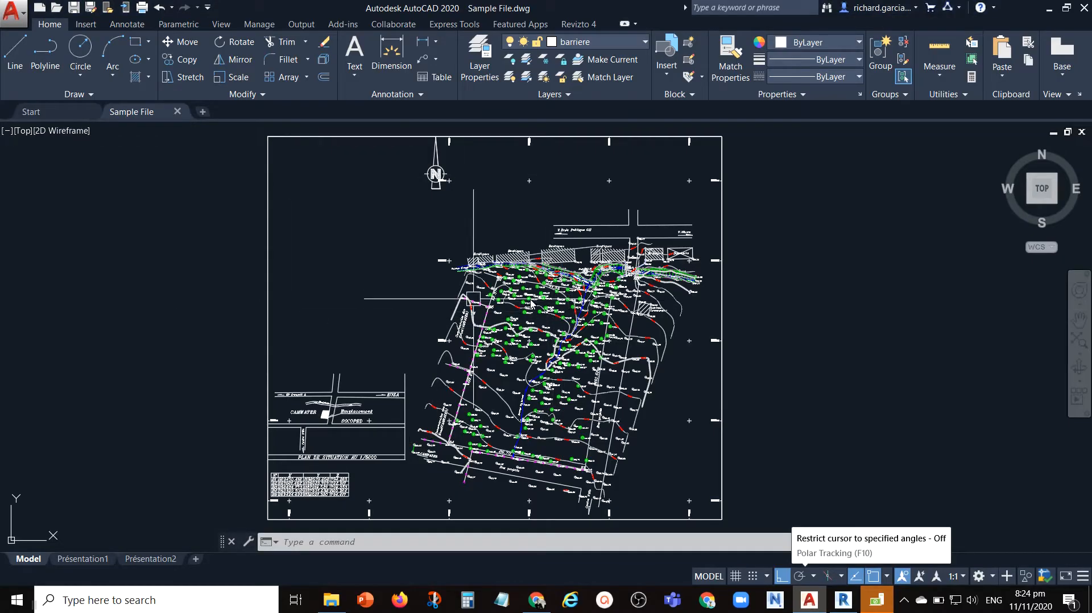
middle_drag(399, 353, 505, 332)
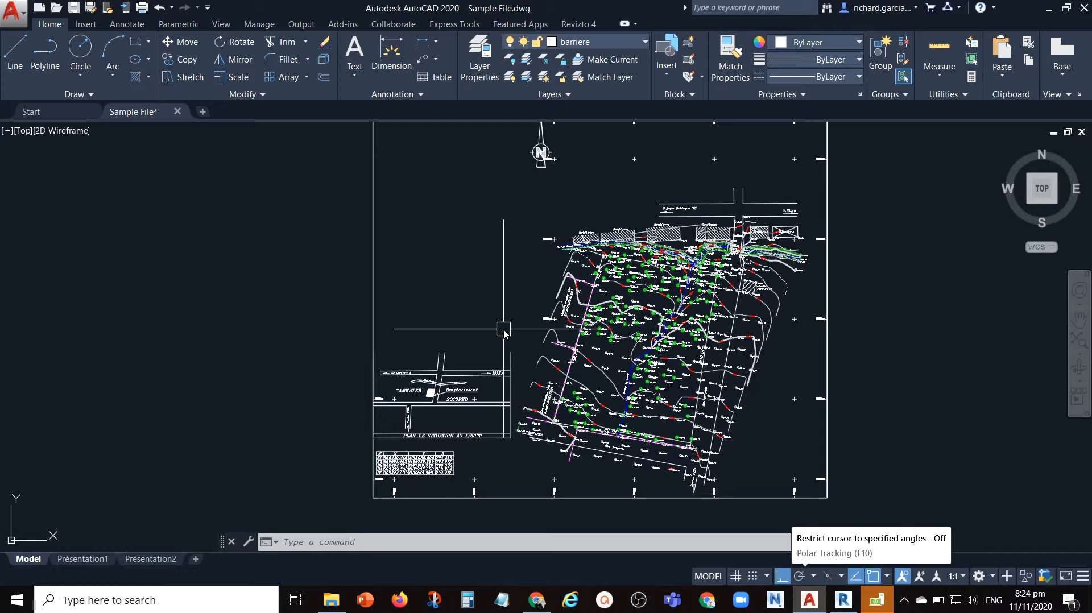
text(pu)
key(Return)
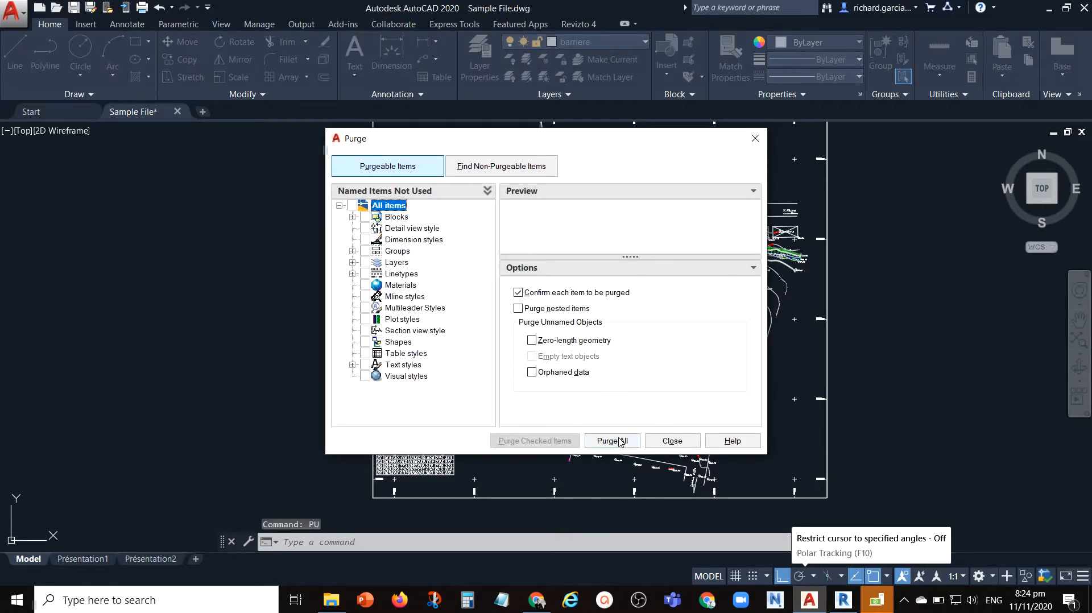
click(619, 441)
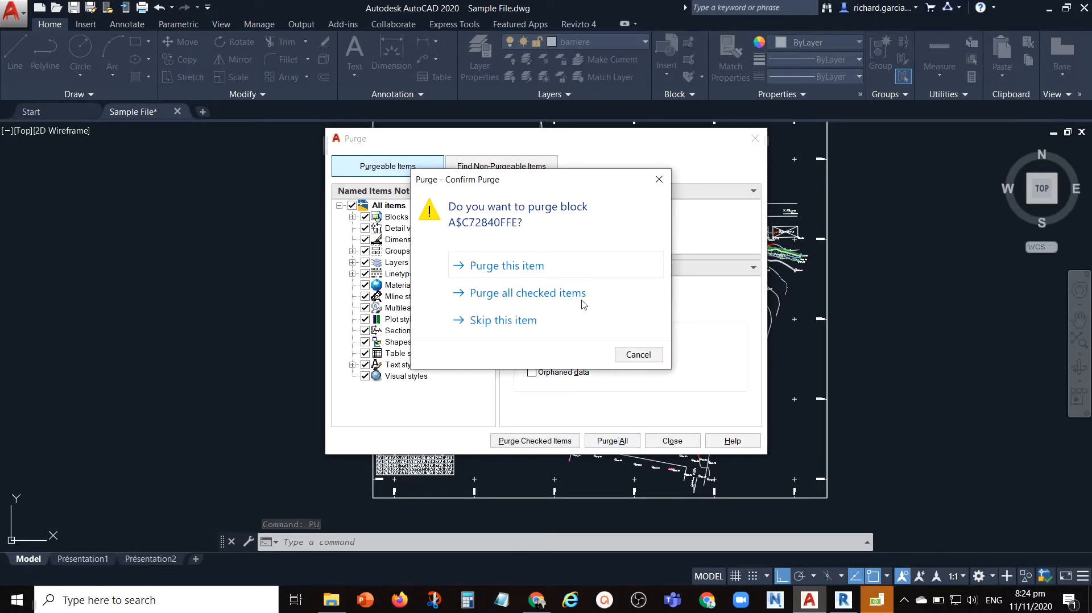
click(493, 293)
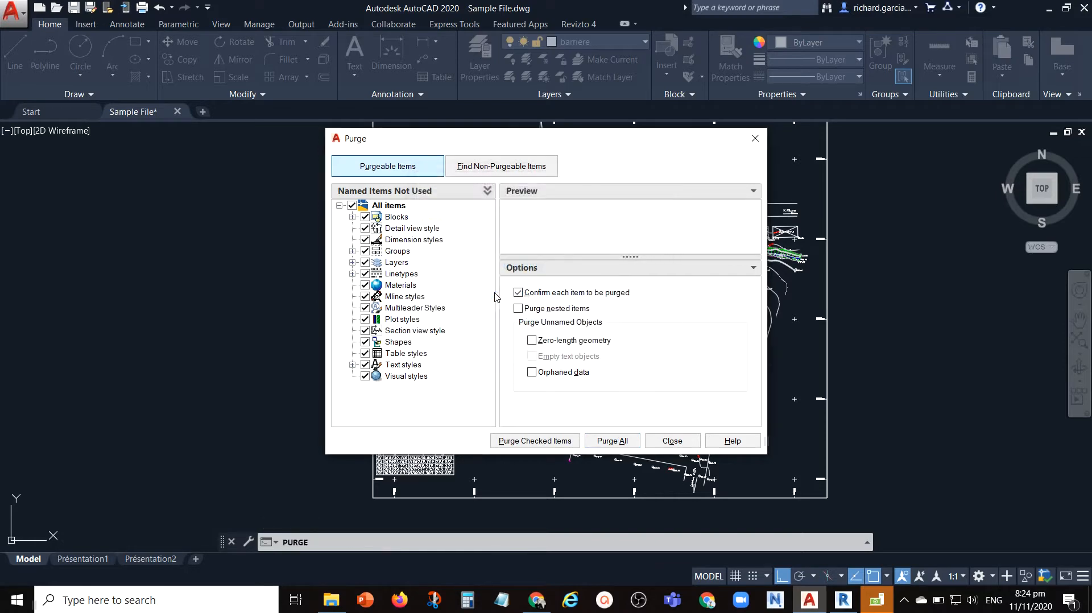
click(614, 442)
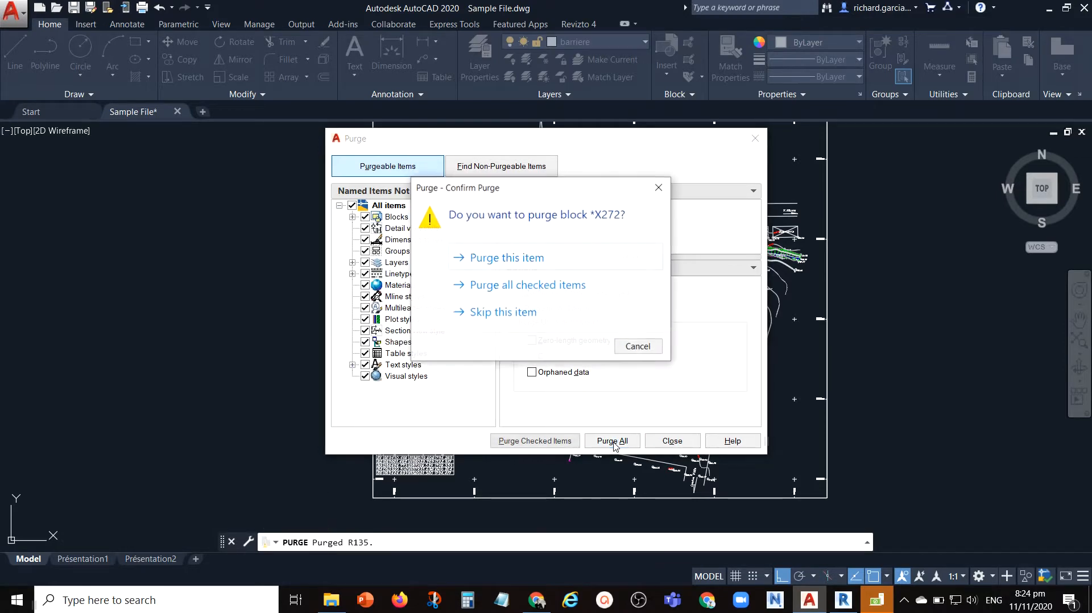
click(544, 286)
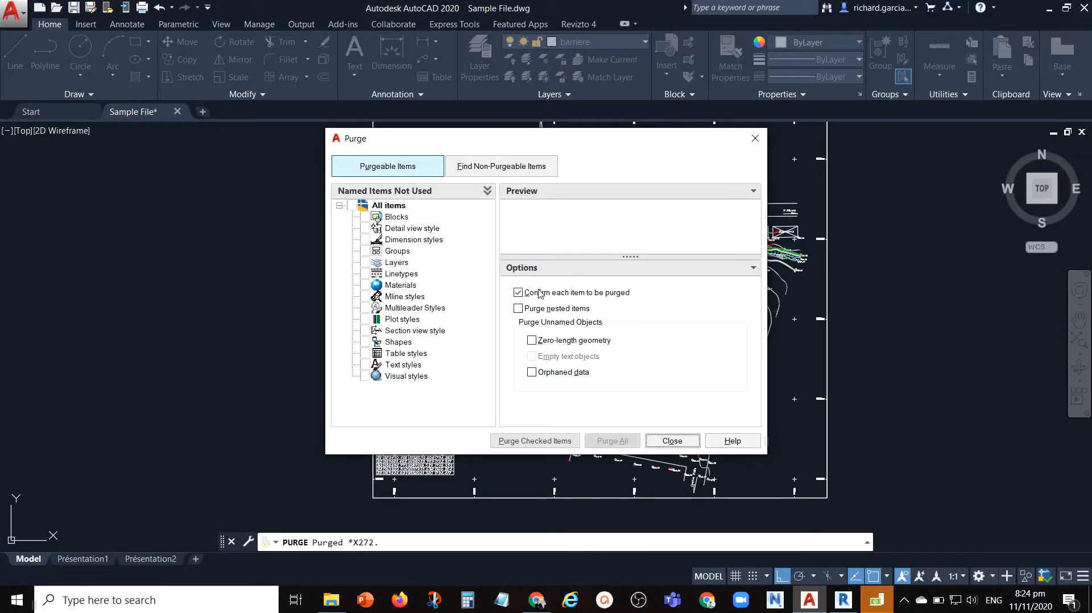
click(619, 442)
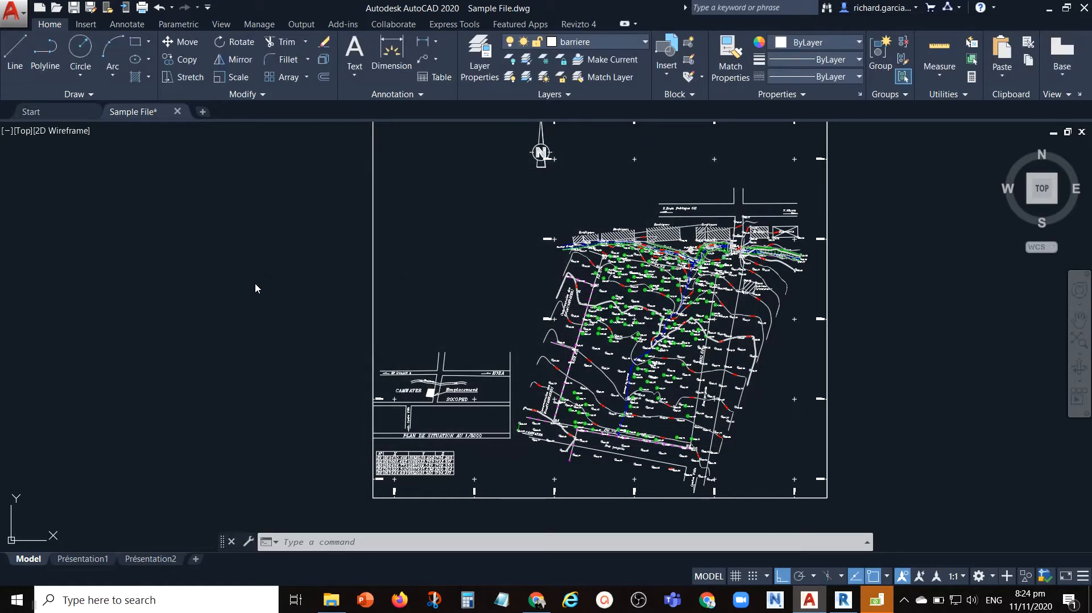
Unlock all layers of the drawing through the All filter of the layer manager.
text(LA)
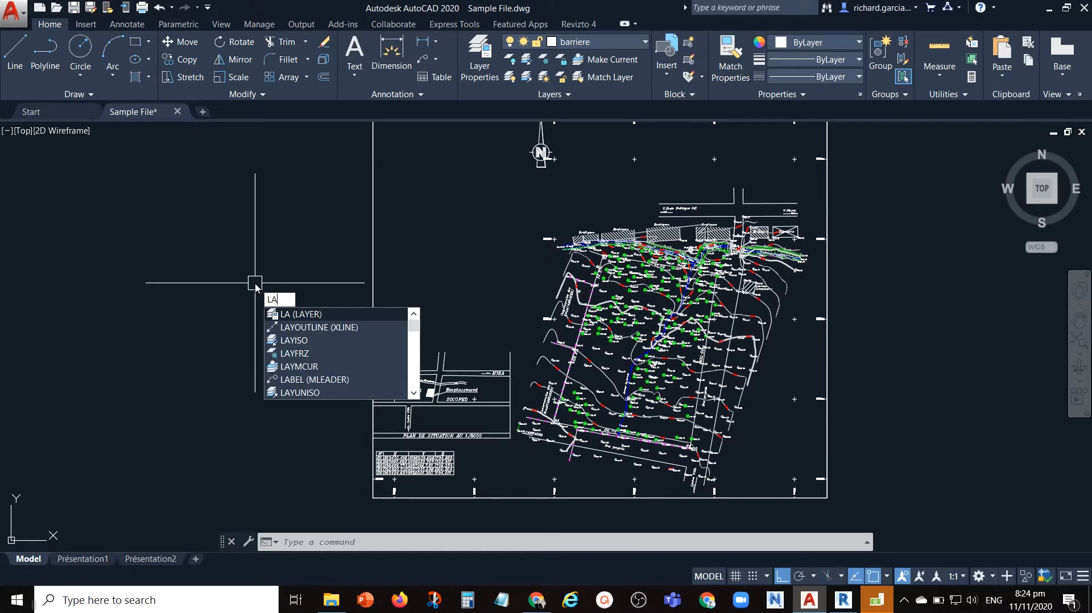
key(Return)
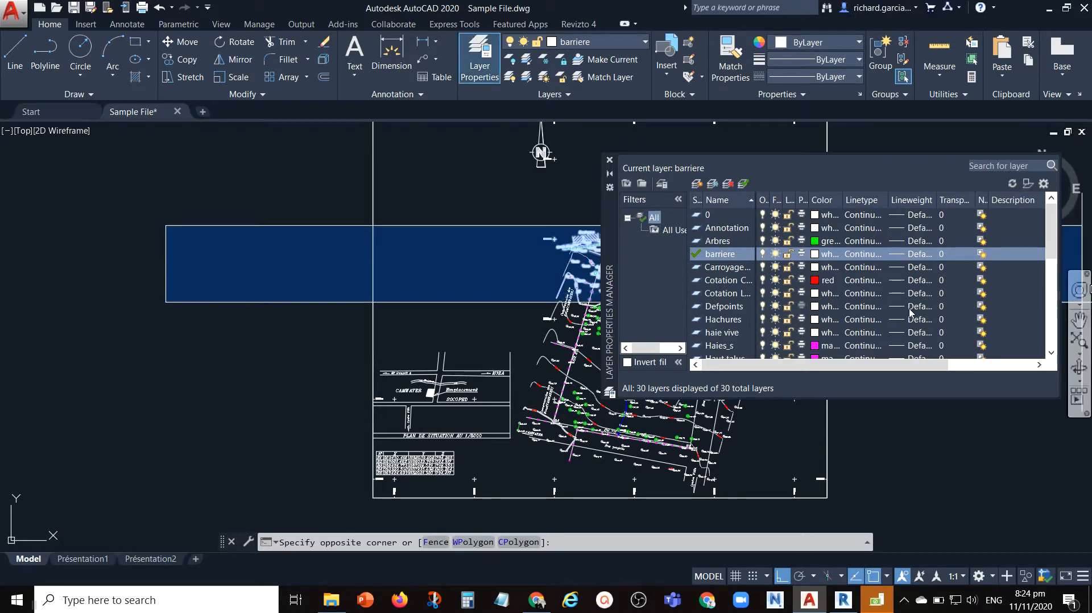
key(Escape)
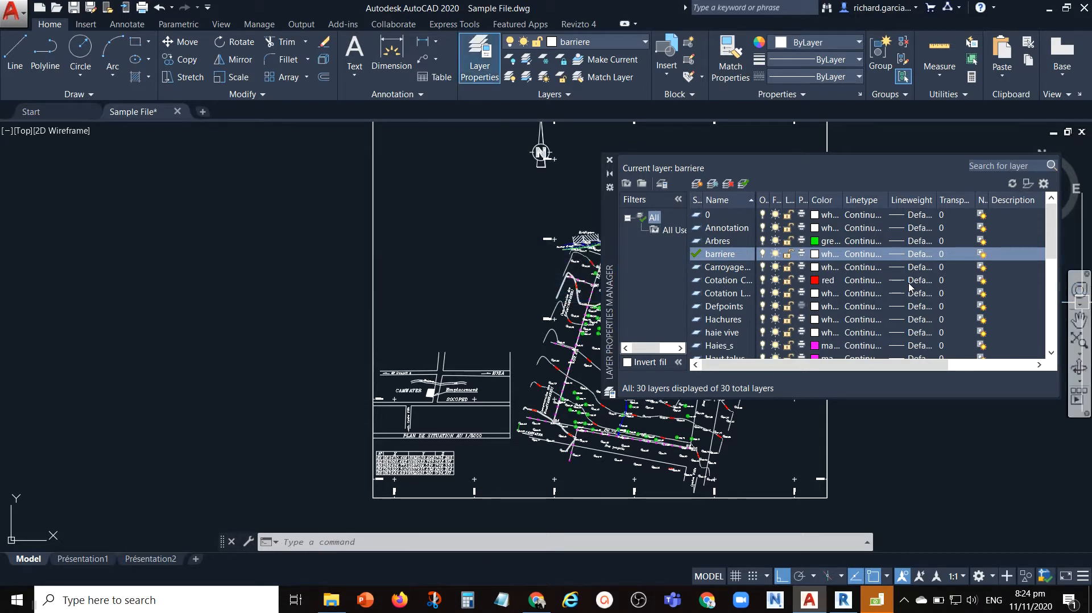
right_click(653, 216)
mouse_move(689, 242)
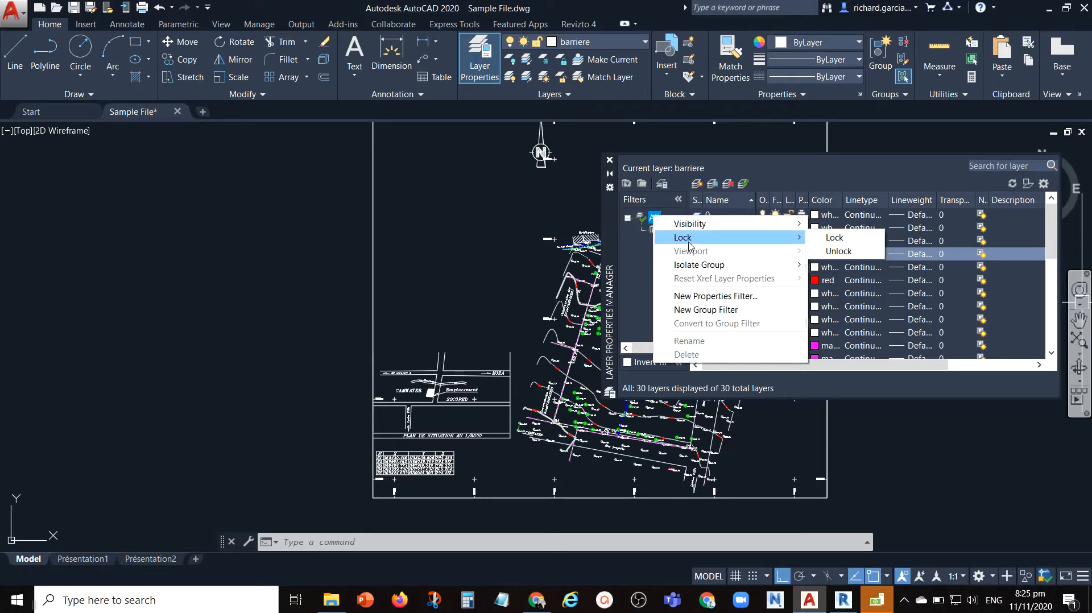
click(850, 253)
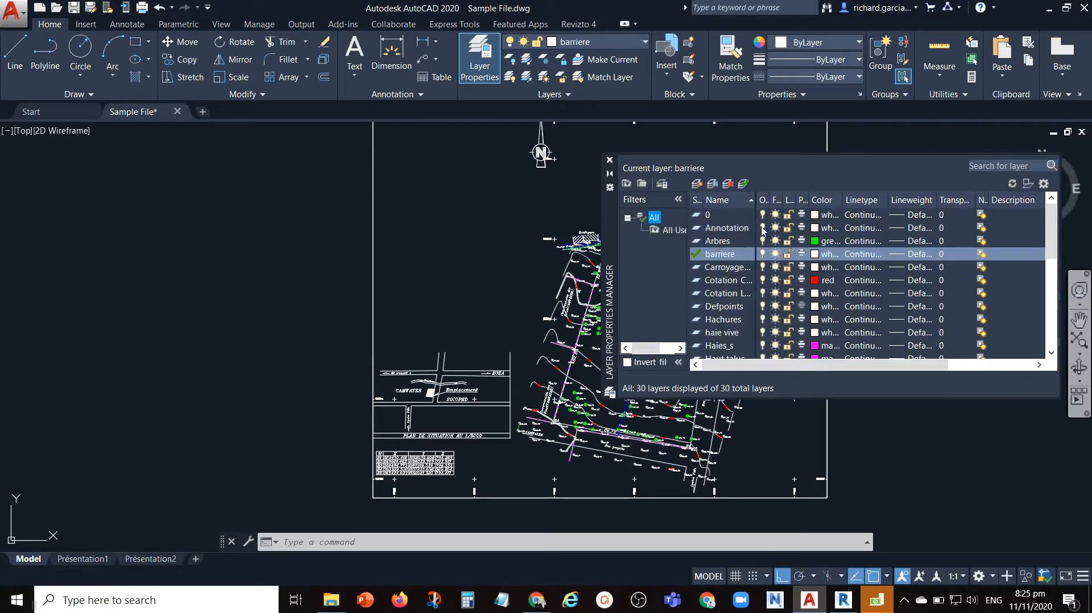
Thaw and turn on all layers in the All filter, and close the layer manager.
right_click(654, 217)
mouse_move(726, 227)
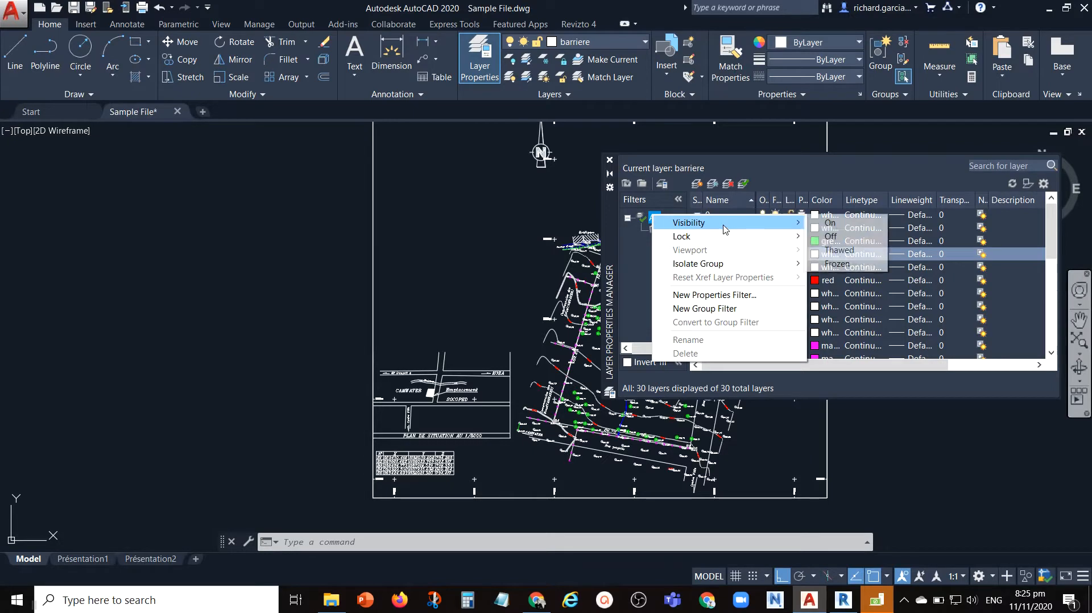
click(864, 250)
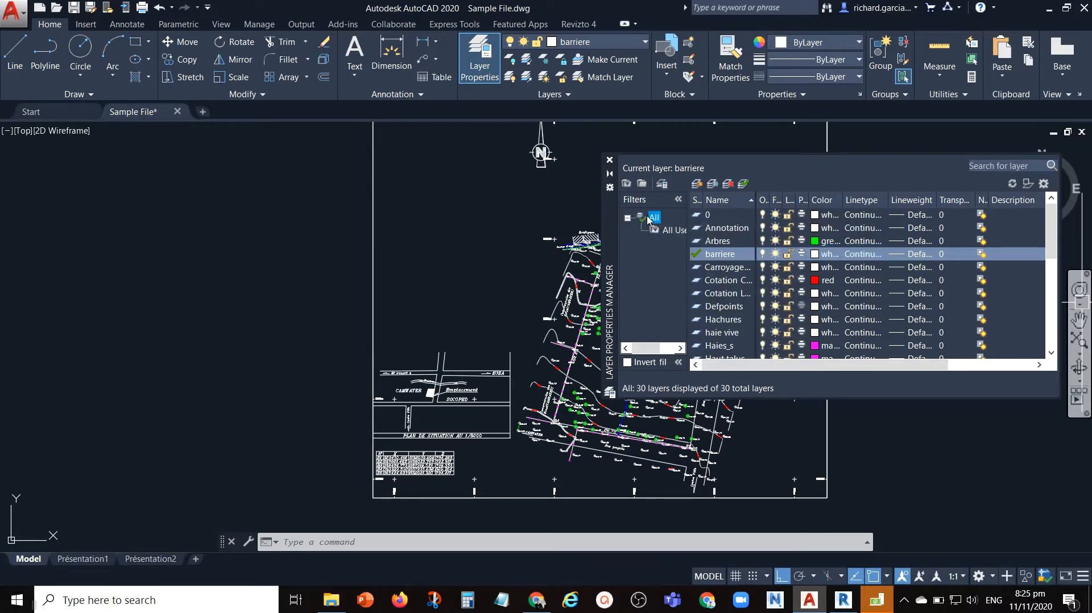
right_click(652, 218)
mouse_move(739, 224)
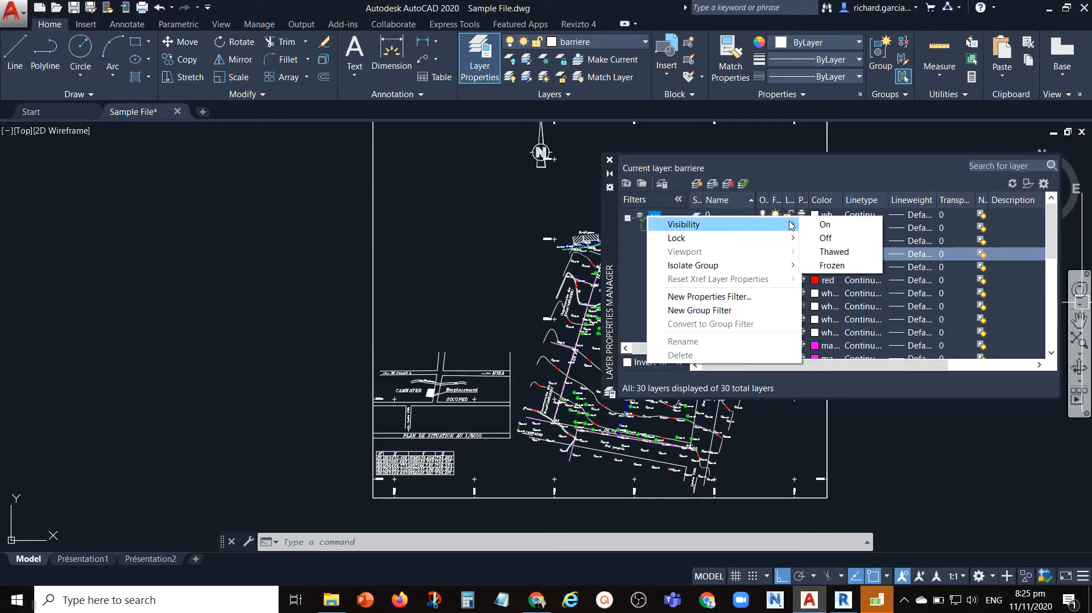
click(832, 223)
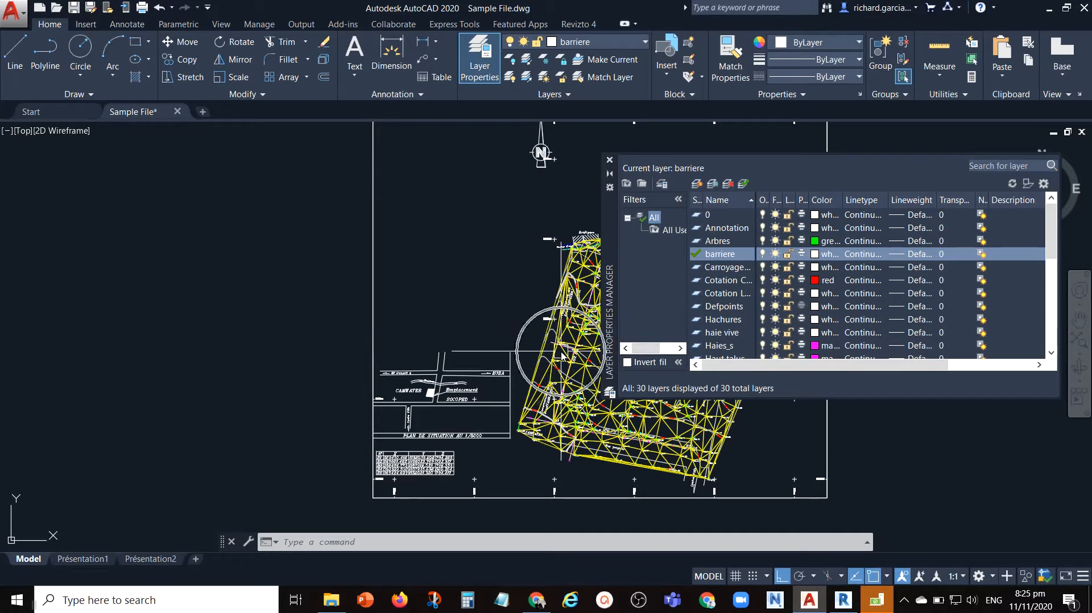
click(610, 161)
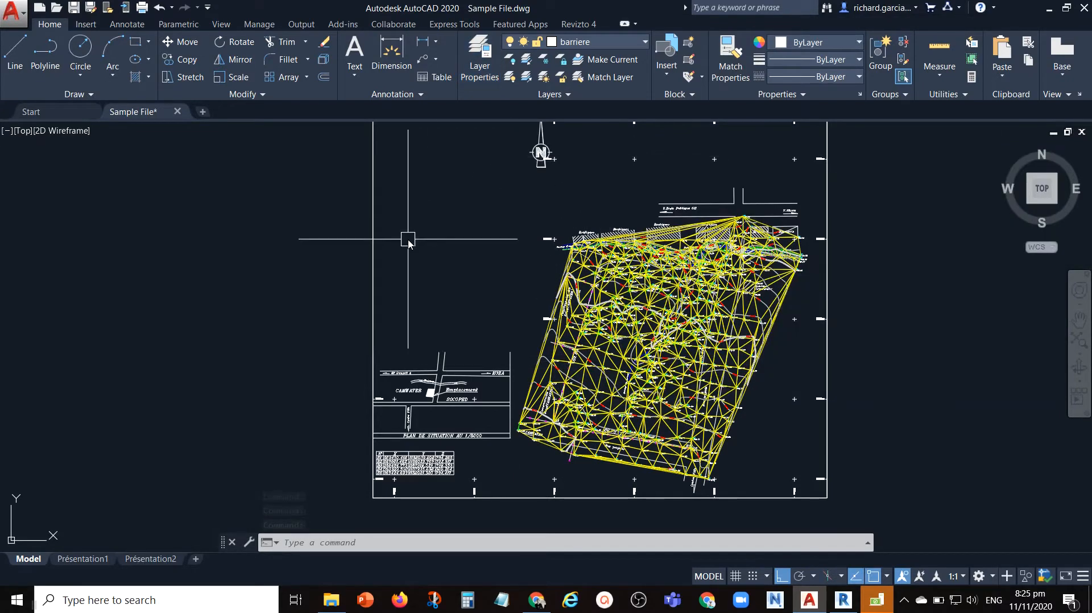
Zoom to the drawing's extents and examine the objects lying around the coordinate origin, away from the site plan.
scroll(415, 244, down, 5)
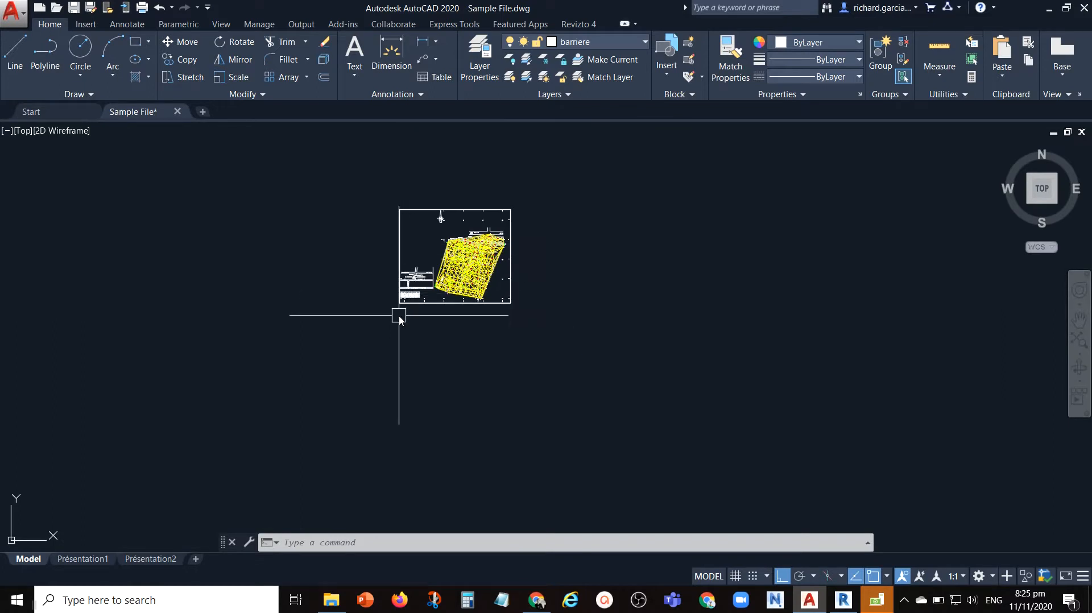
text(z)
key(Return)
text(e)
key(Return)
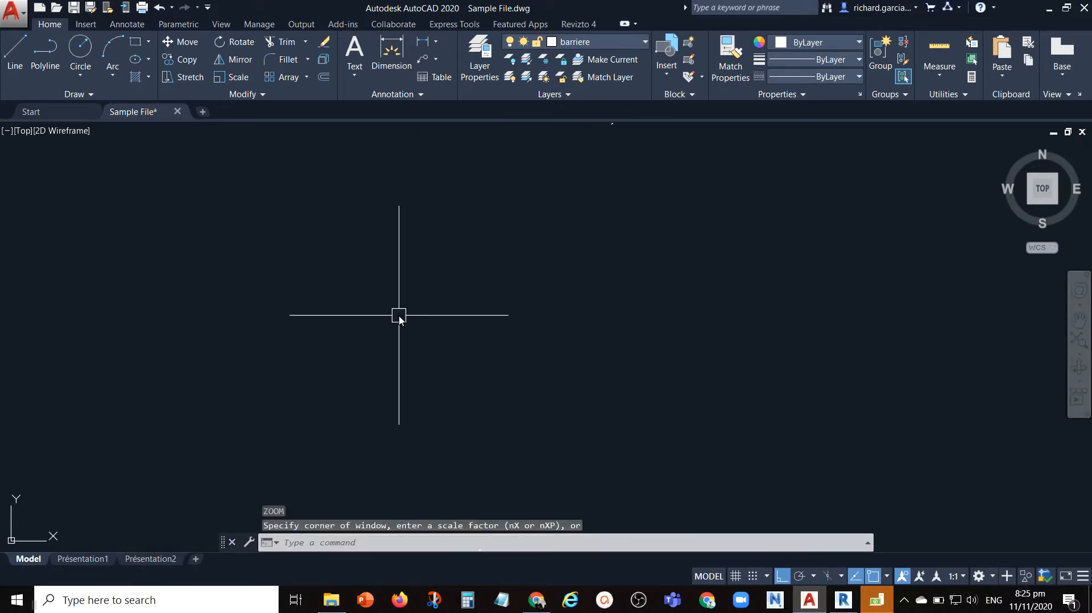
middle_drag(427, 441, 600, 249)
scroll(655, 358, up, 3)
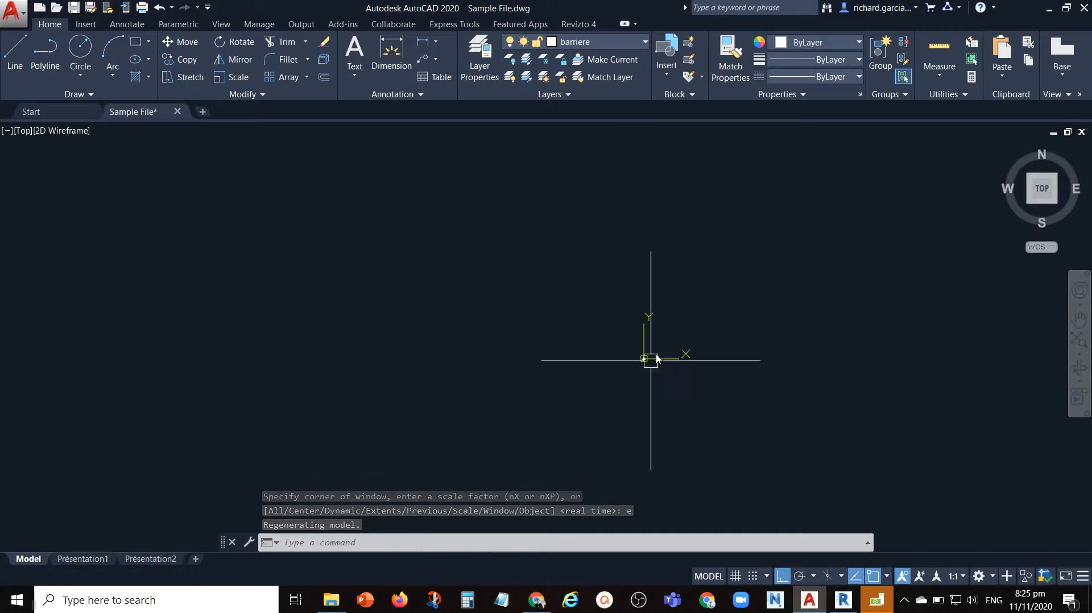
scroll(637, 339, up, 5)
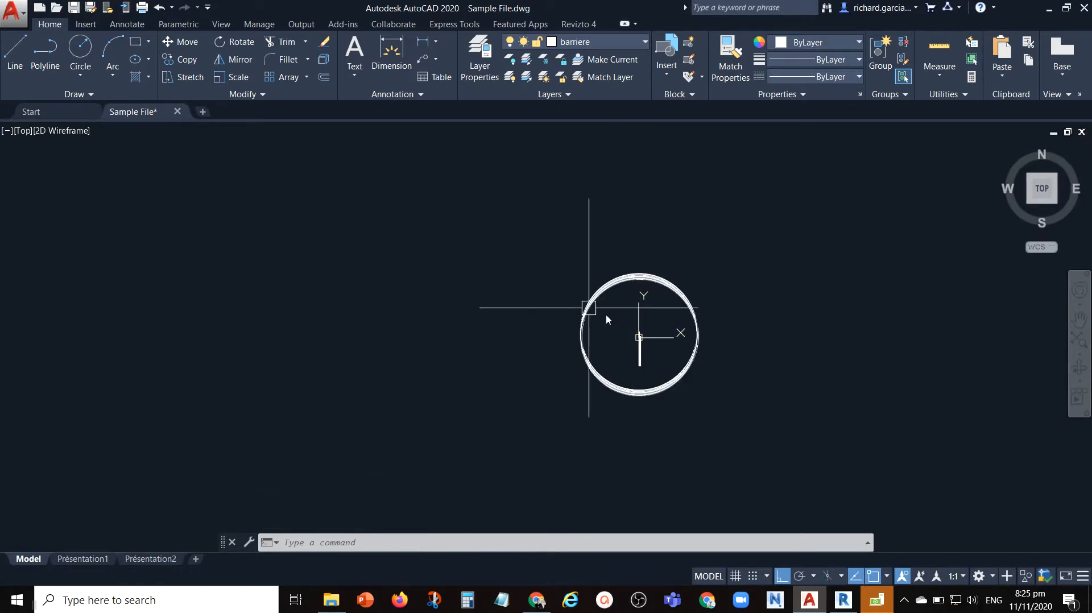
Erase all the stray objects around the coordinate origin and zoom to the drawing's extents.
click(515, 232)
click(712, 451)
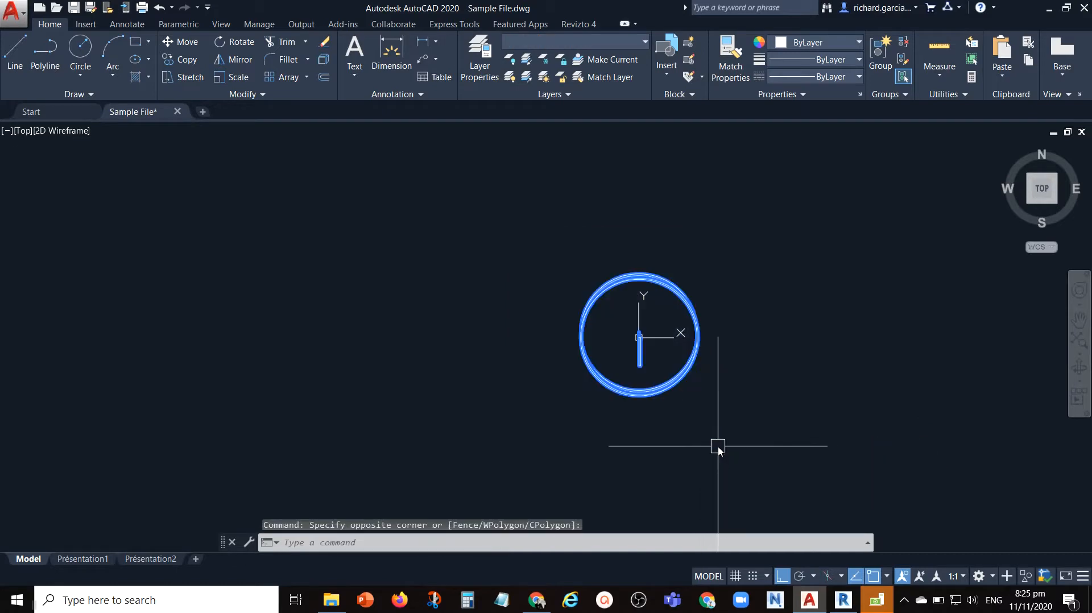
key(e)
key(Return)
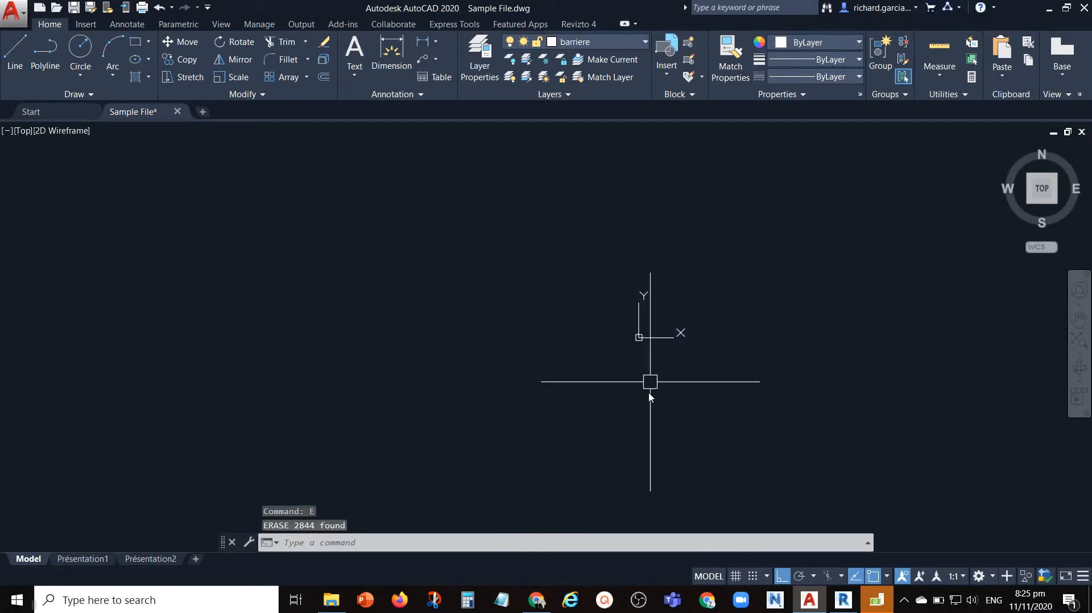
middle_click(660, 359)
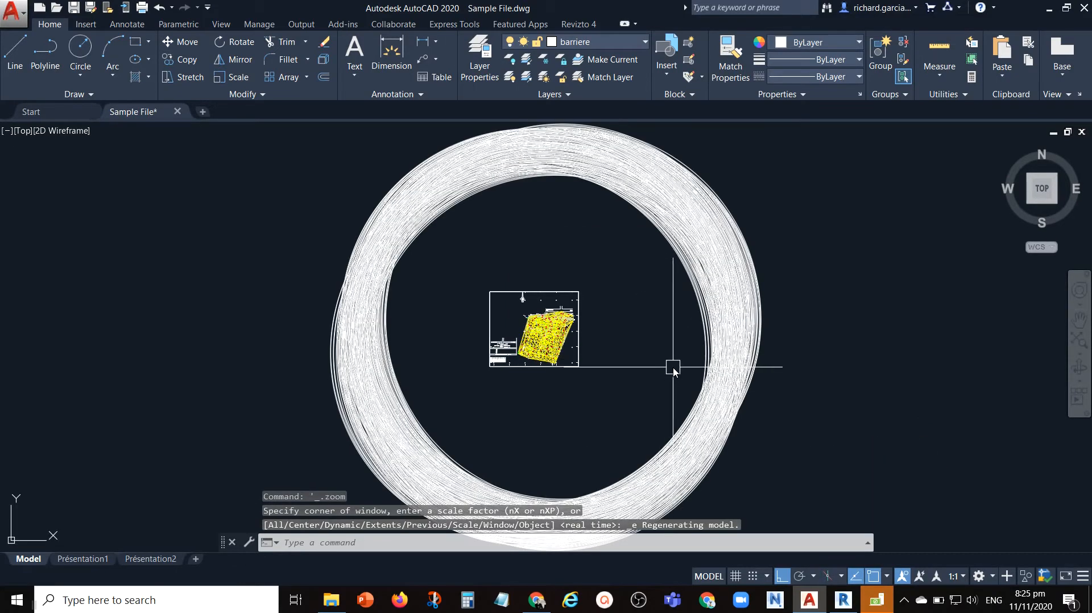
Regenerate the drawing and examine the site plan's yellow triangulation, spot elevations and contours up close.
key(ctrl)
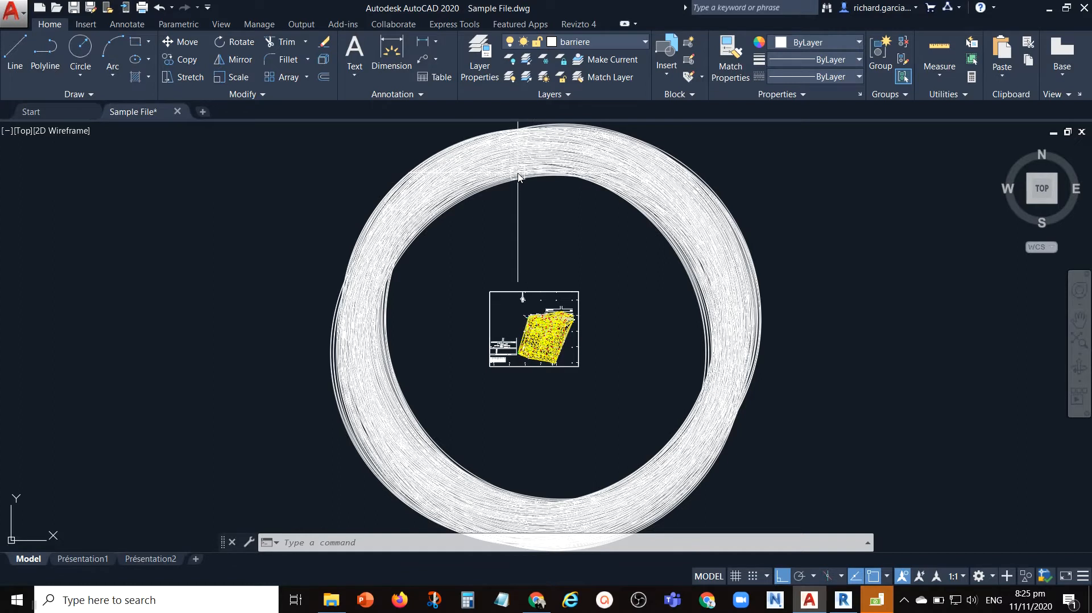
key(ctrl)
mouse_move(517, 177)
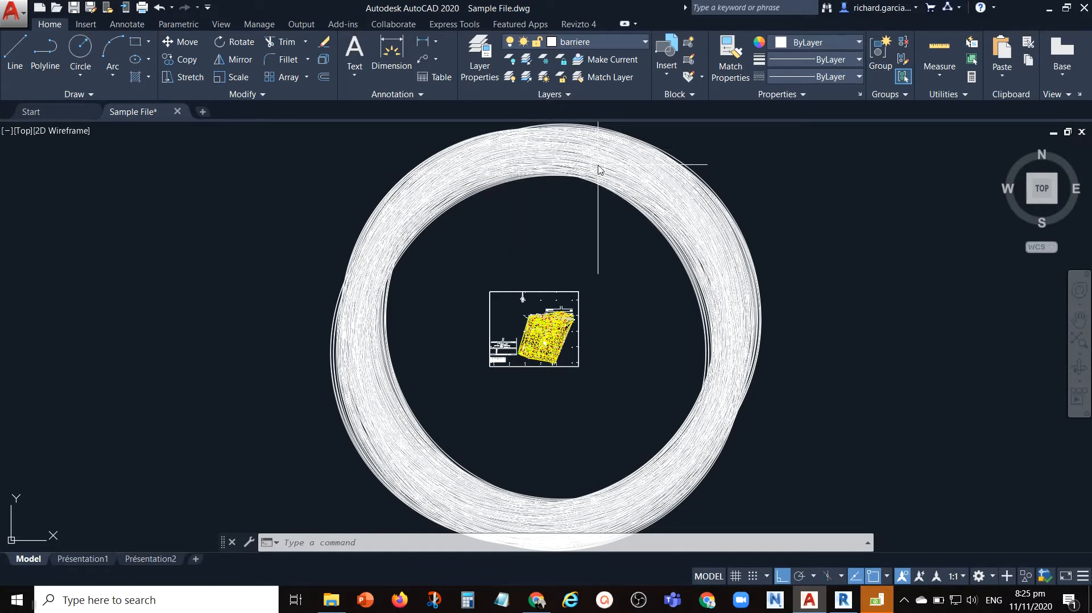
text(re)
key(Return)
scroll(535, 336, up, 8)
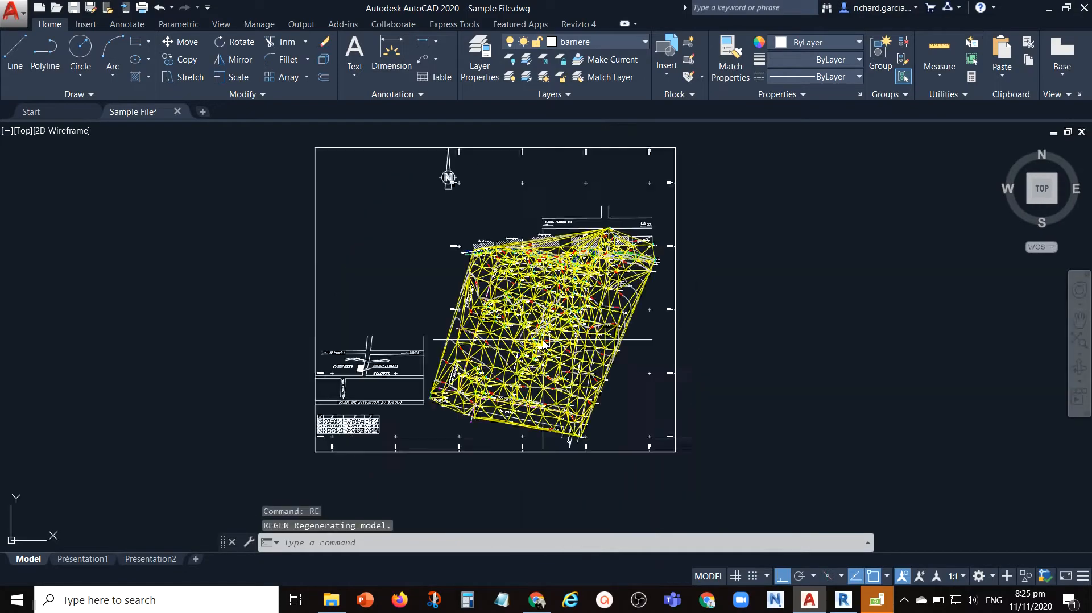
scroll(440, 287, up, 5)
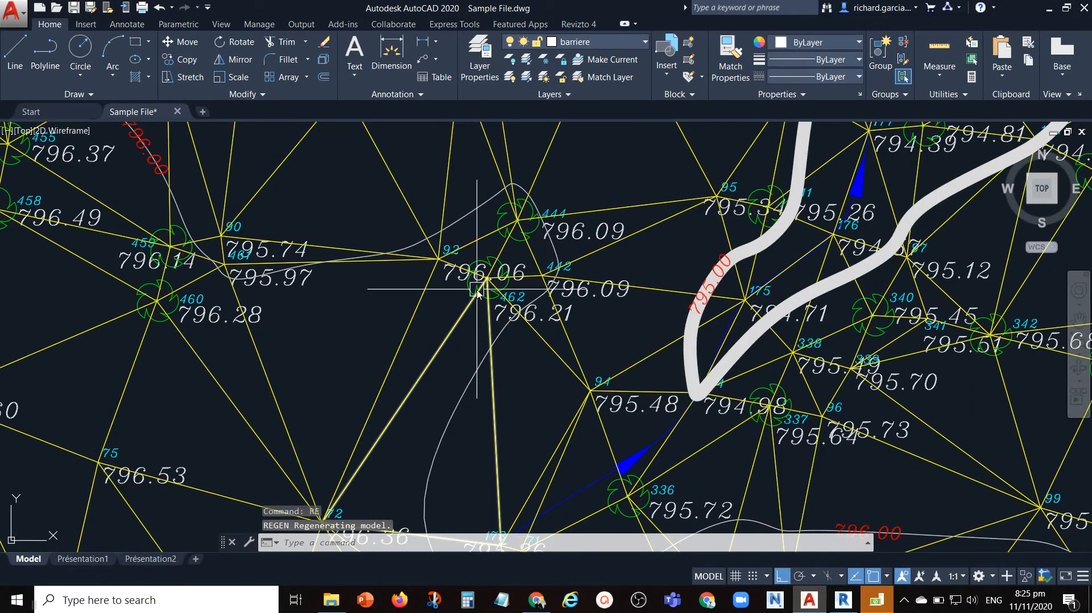
scroll(439, 279, down, 10)
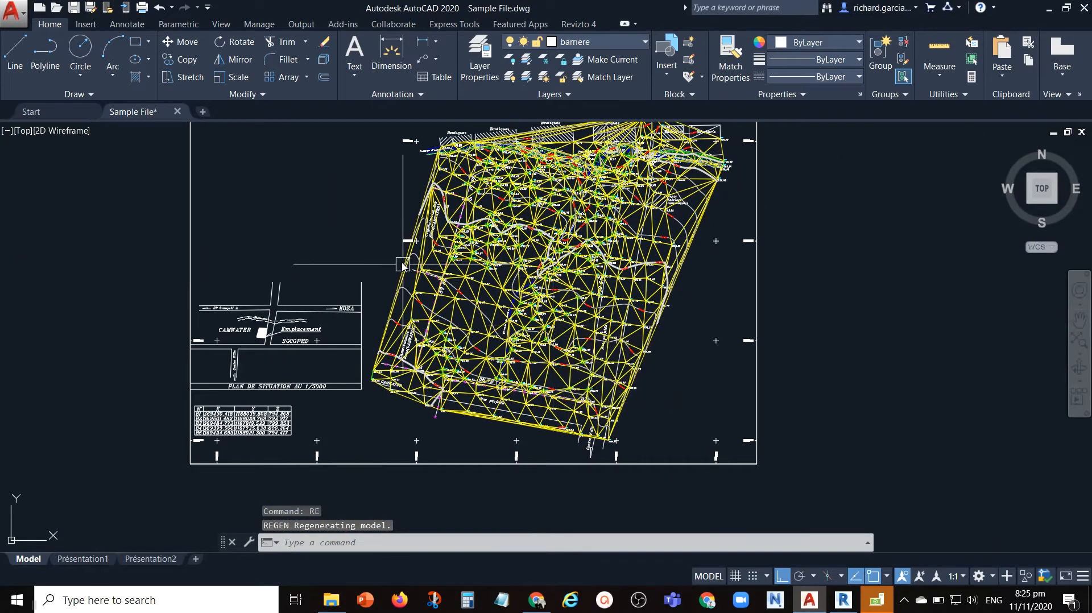
Look up the properties of one yellow triangulation face to identify its layer, and clear the selection.
scroll(455, 313, up, 4)
click(453, 301)
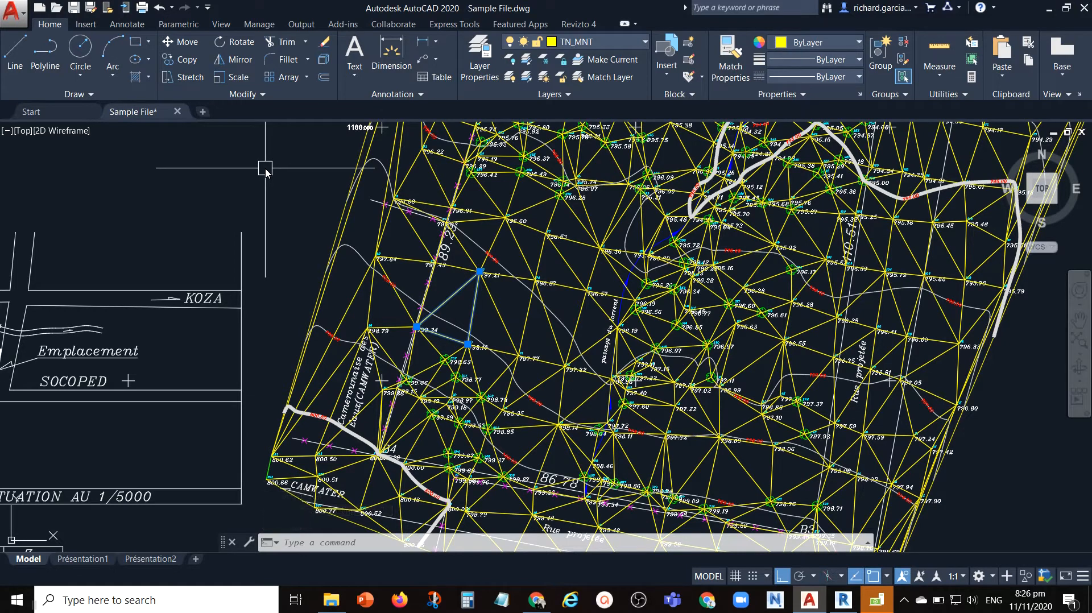
key(Return)
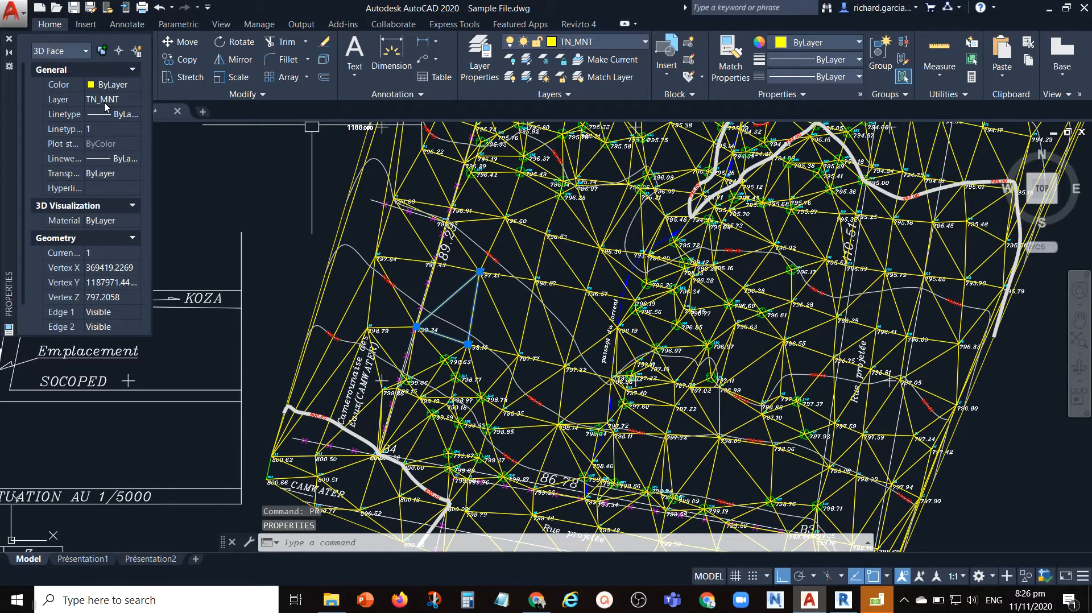
key(Escape)
key(Escape)
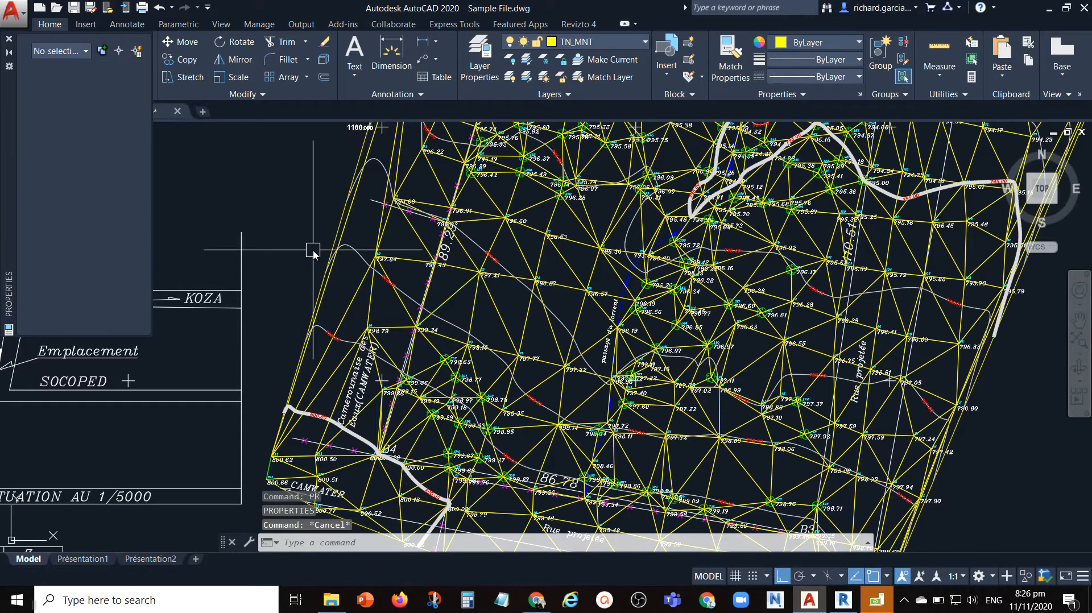
Freeze the TN_MNT layer in the layer manager and close the manager.
text(la)
key(Return)
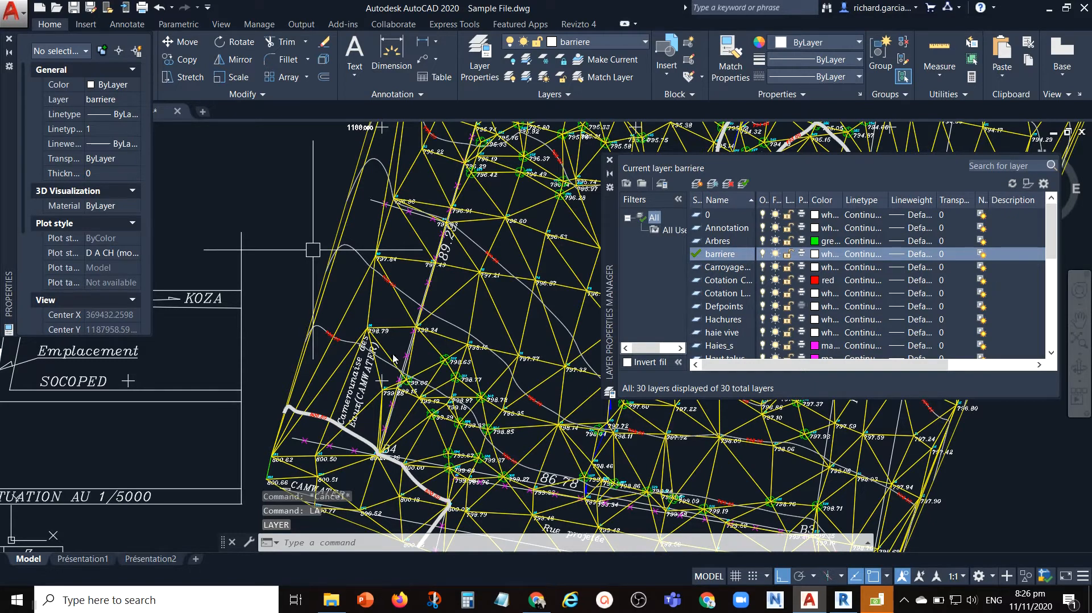
key(Escape)
key(Escape)
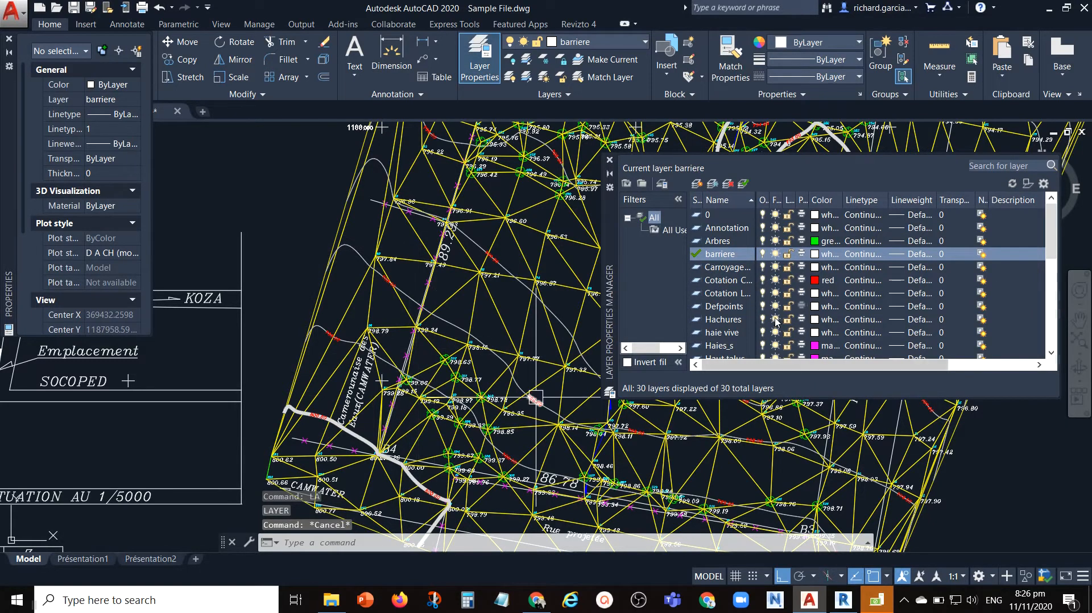
scroll(727, 297, down, 1)
scroll(727, 297, down, 4)
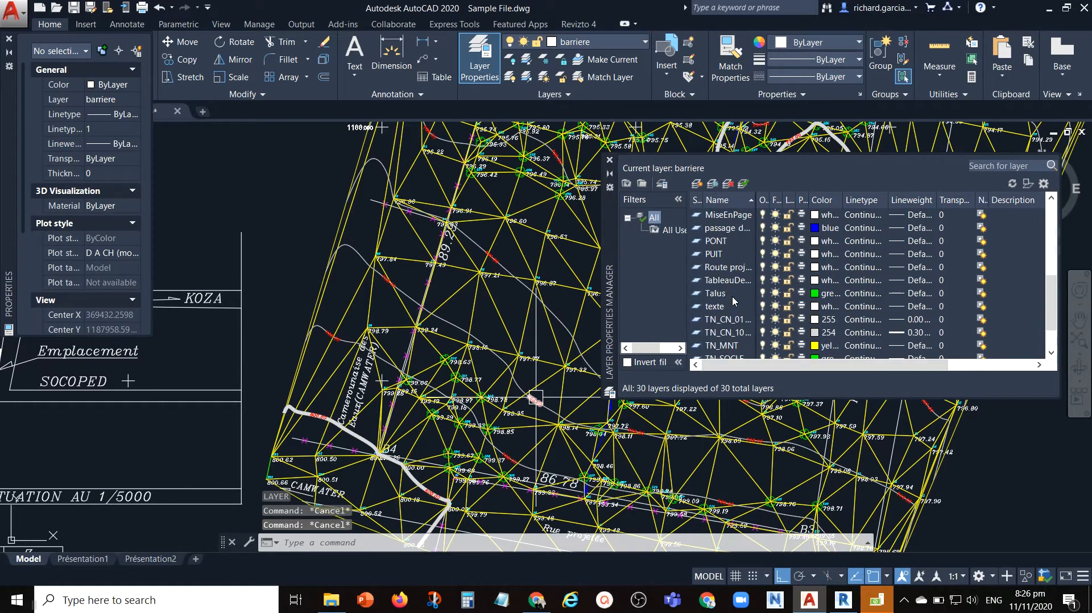
click(735, 347)
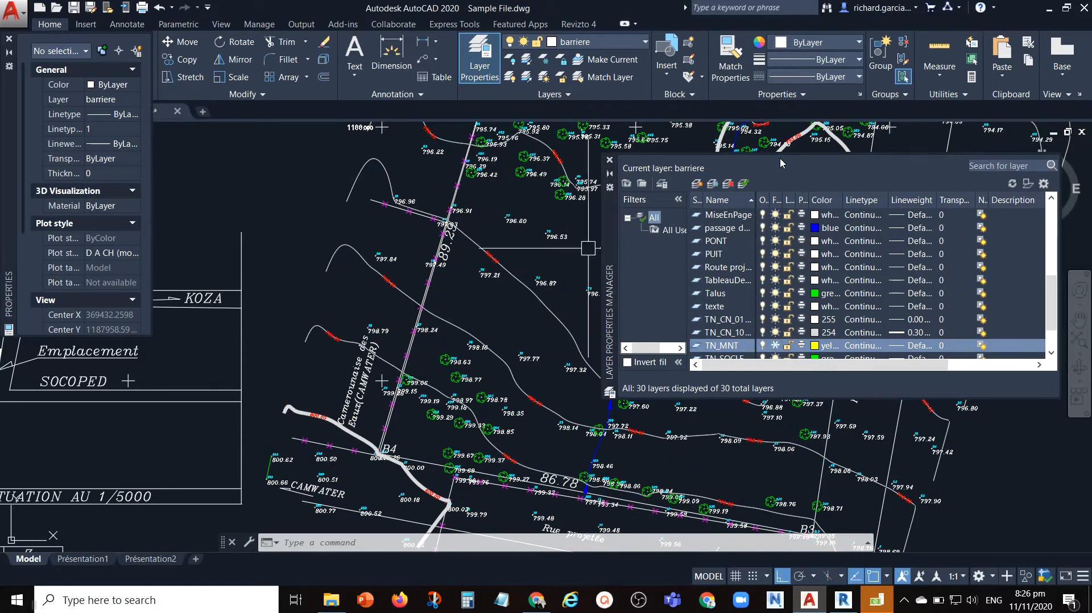
click(610, 159)
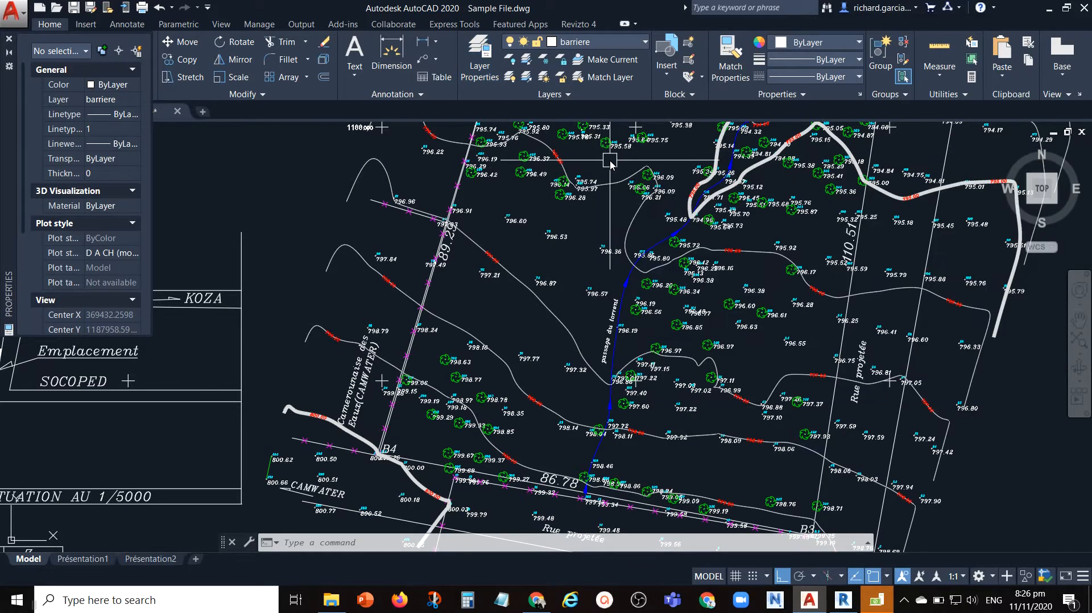
Draw a circle centred at 0,0,0 with a radius of about 1,187,000 units, picked near the site plan, and show the drawing's extents.
scroll(550, 348, down, 5)
scroll(550, 349, down, 4)
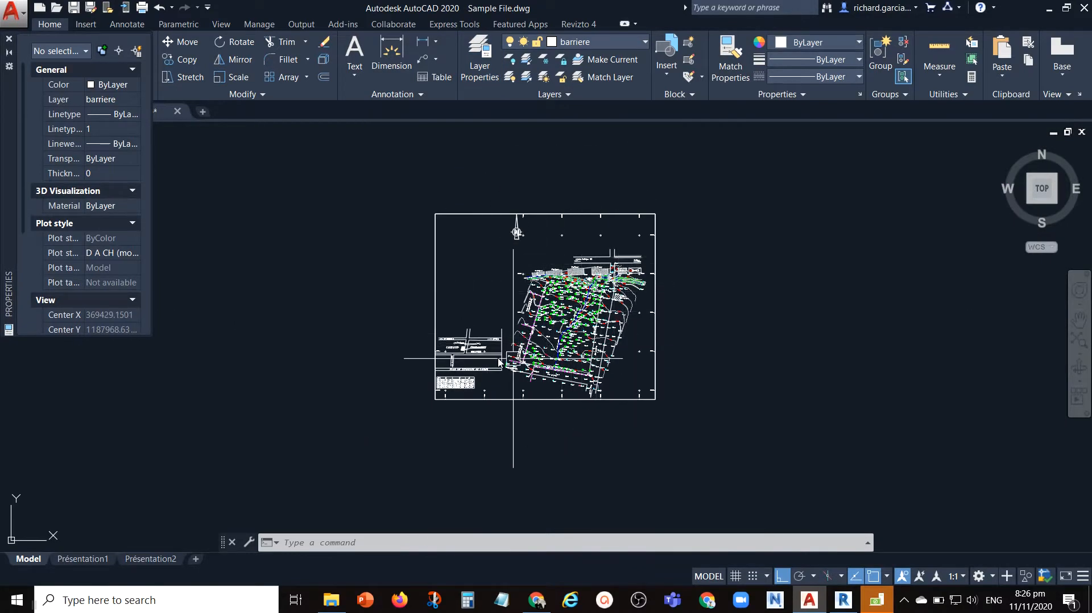
scroll(523, 348, up, 2)
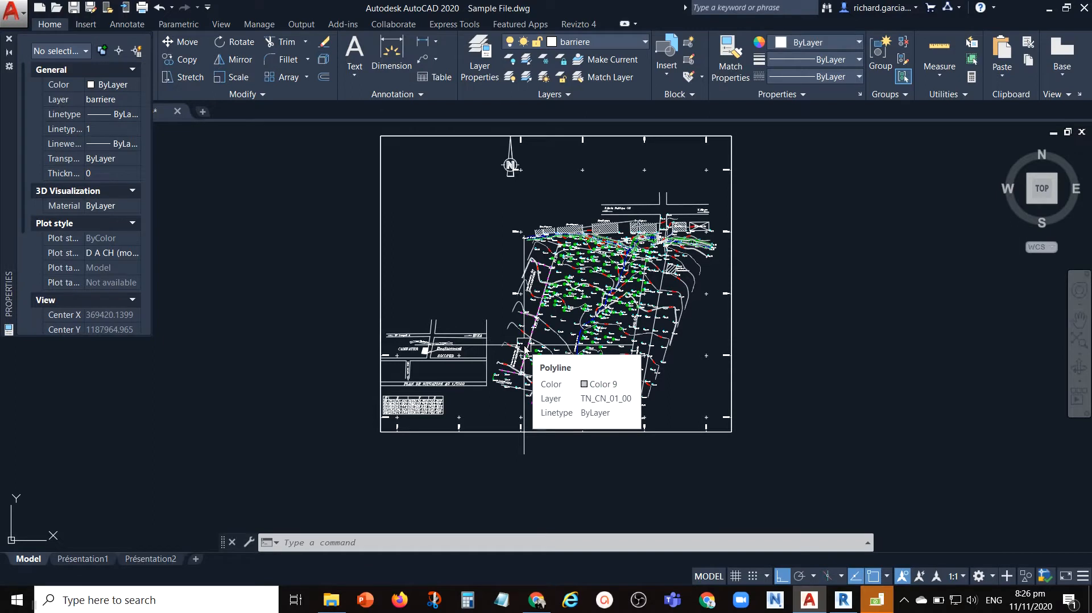
text(c)
key(Return)
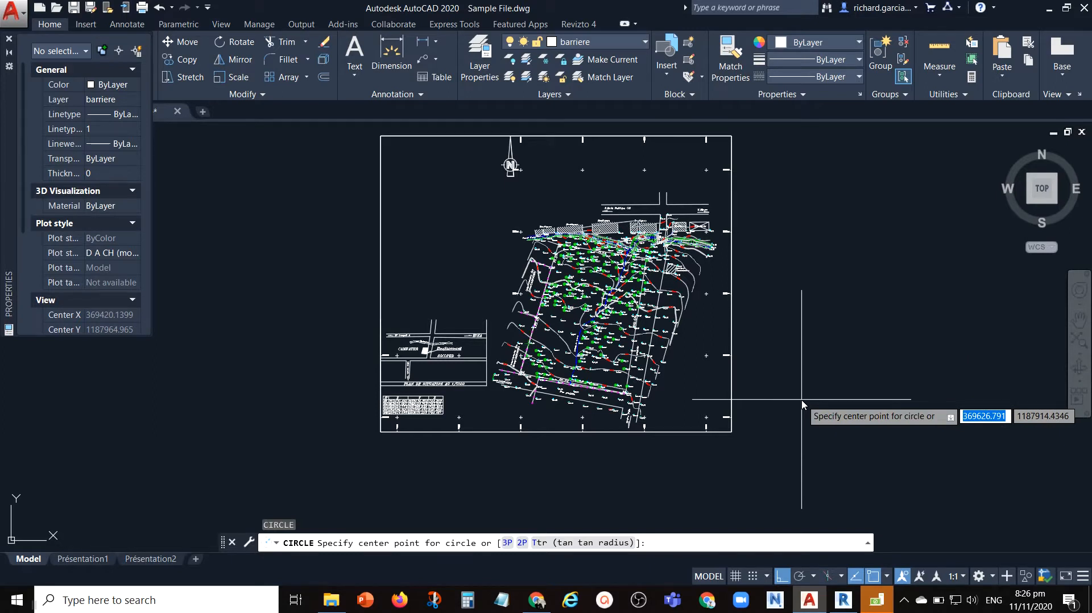
text(0)
key(Tab)
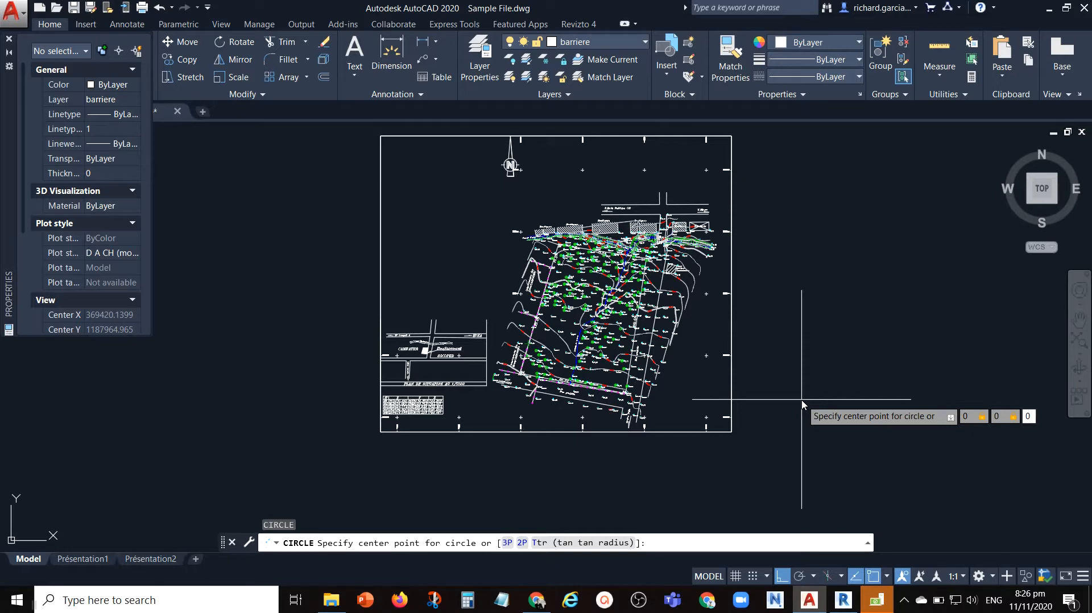
key(Return)
scroll(560, 347, down, 10)
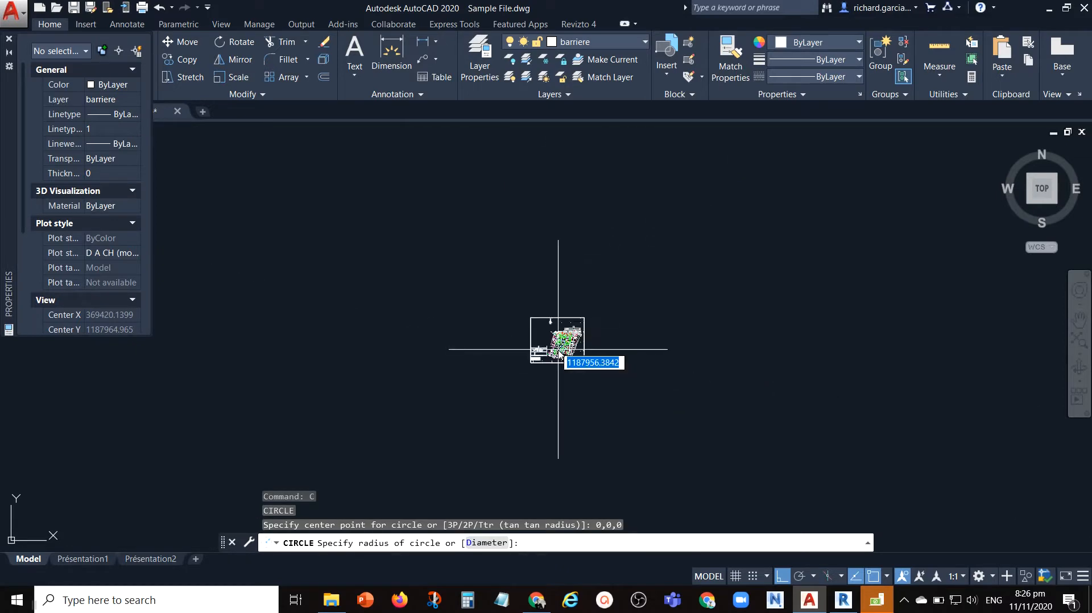
click(482, 444)
middle_click(478, 353)
middle_click(478, 353)
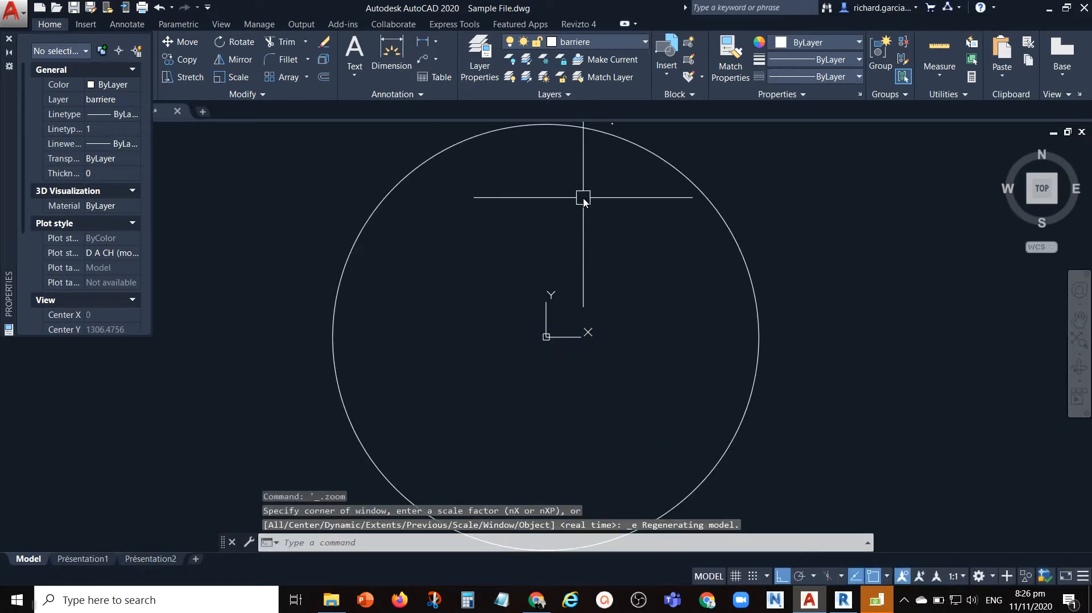
Locate the tiny site plan outside the large circle's upper edge and regenerate the drawing up close.
middle_drag(622, 123, 610, 201)
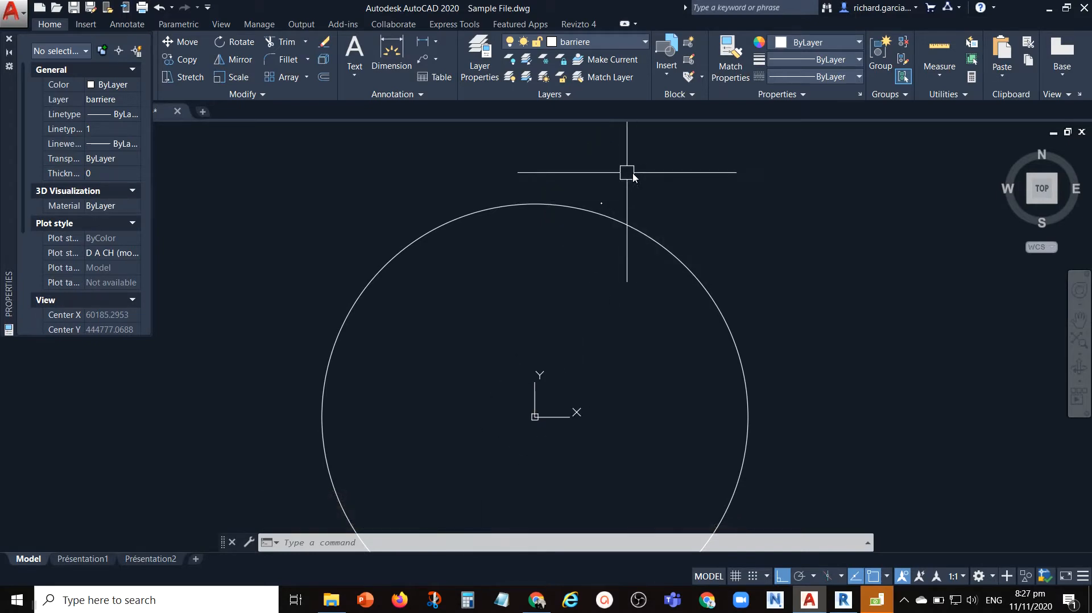
scroll(603, 202, up, 10)
scroll(584, 188, up, 10)
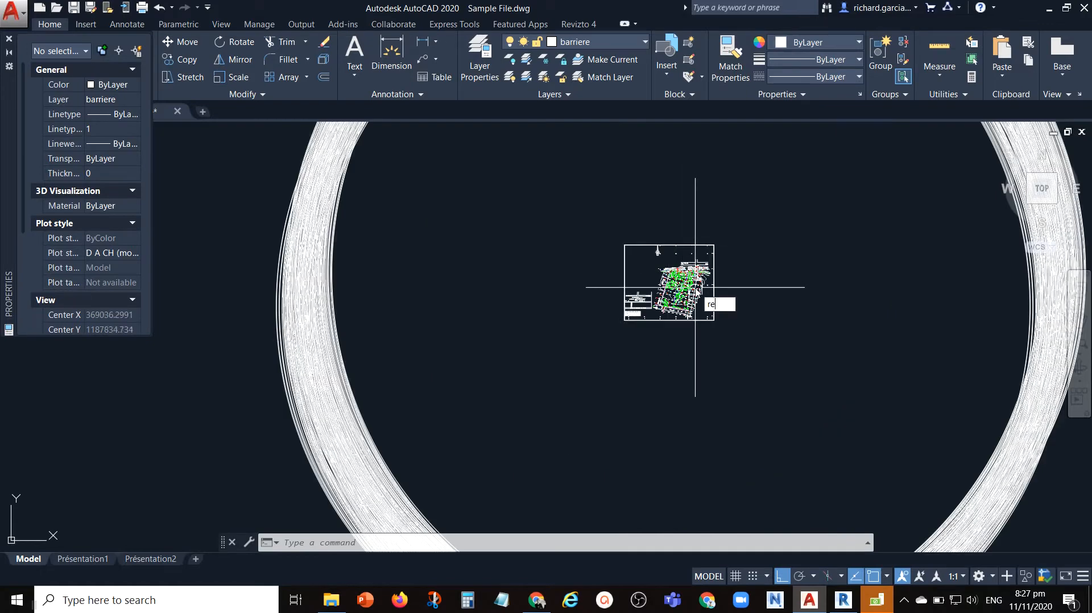
key(Return)
scroll(695, 284, up, 6)
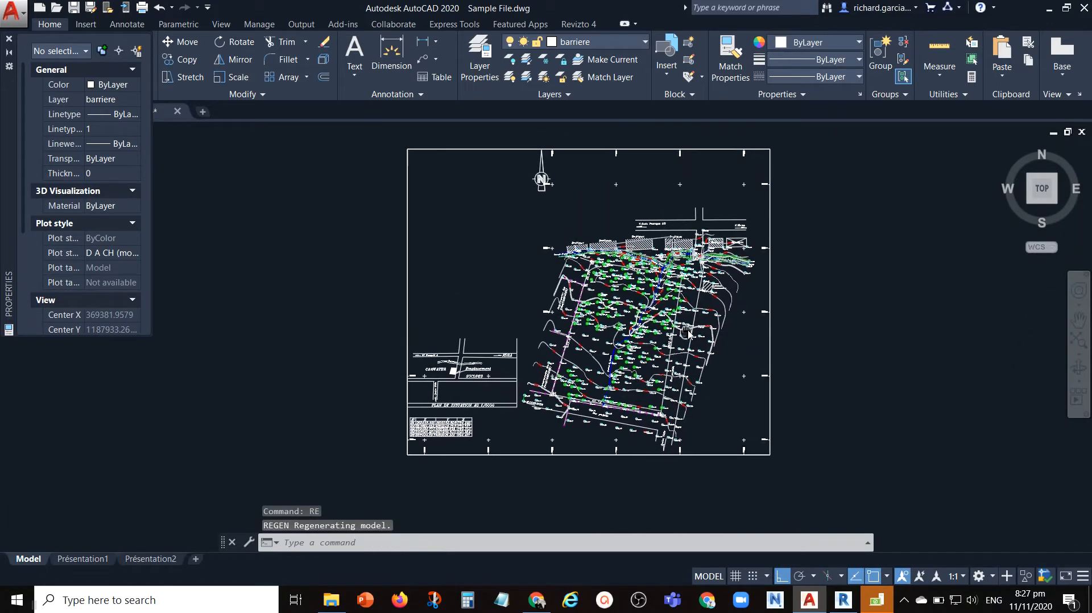
Start moving the whole framed site plan, using the endpoint at boundary point B4 as the base point.
scroll(689, 334, down, 3)
click(823, 153)
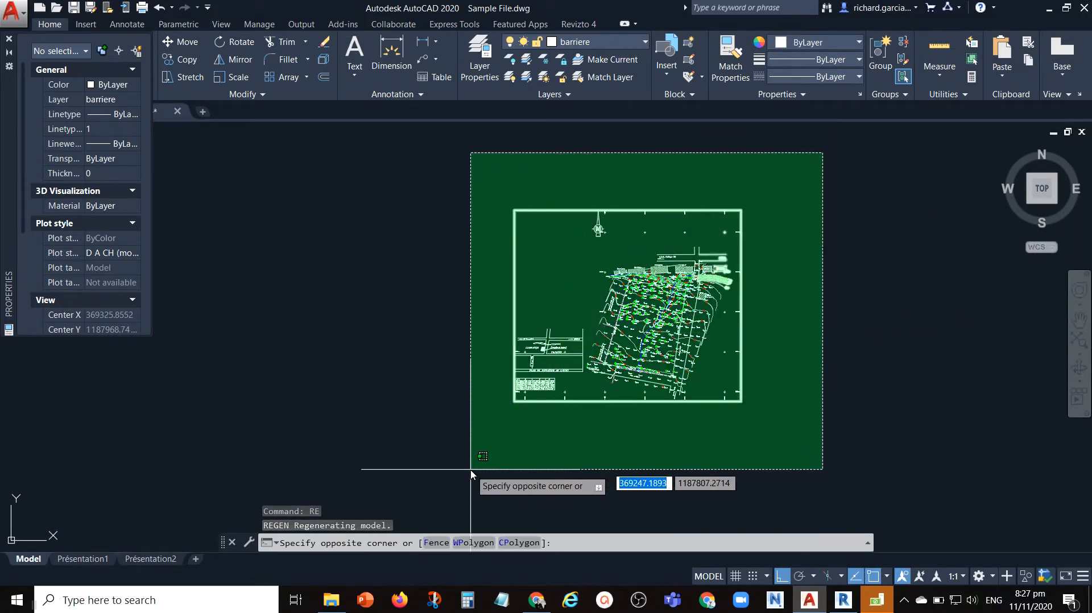
click(471, 470)
scroll(606, 367, up, 5)
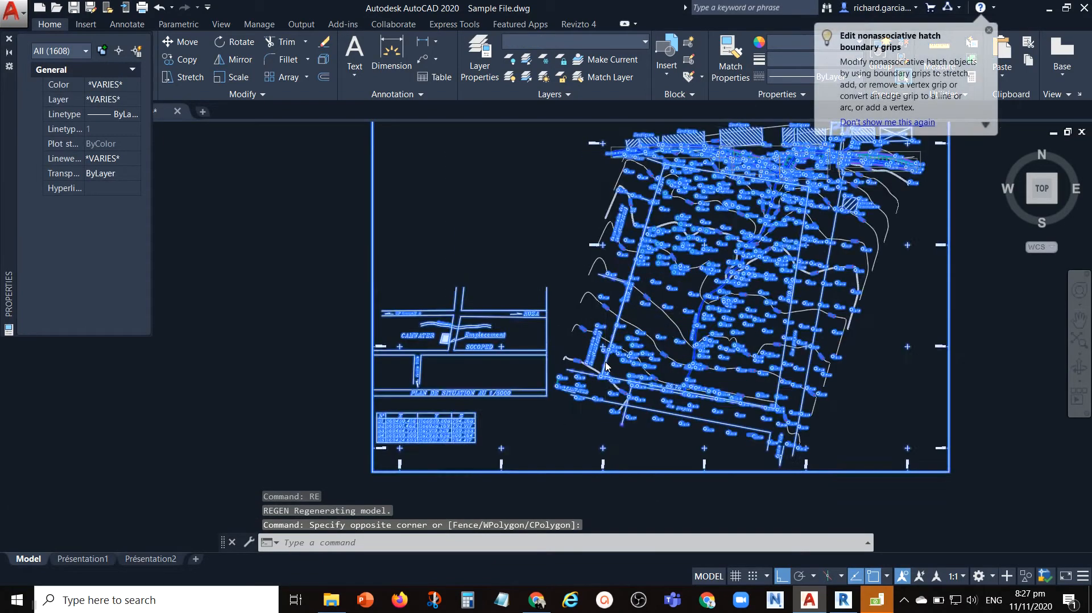
scroll(606, 366, up, 6)
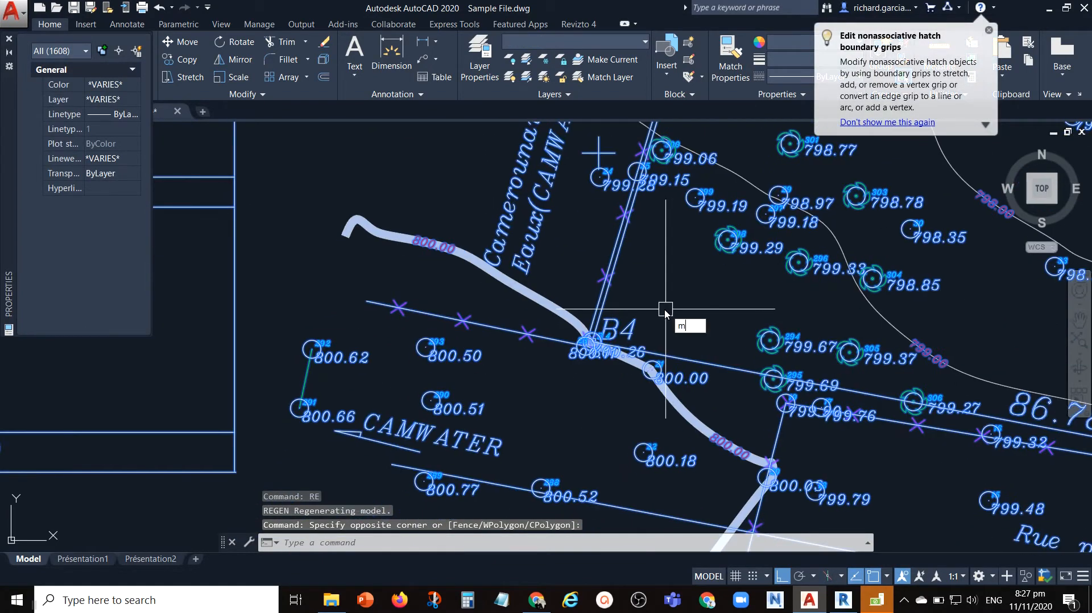
key(Return)
scroll(594, 341, up, 6)
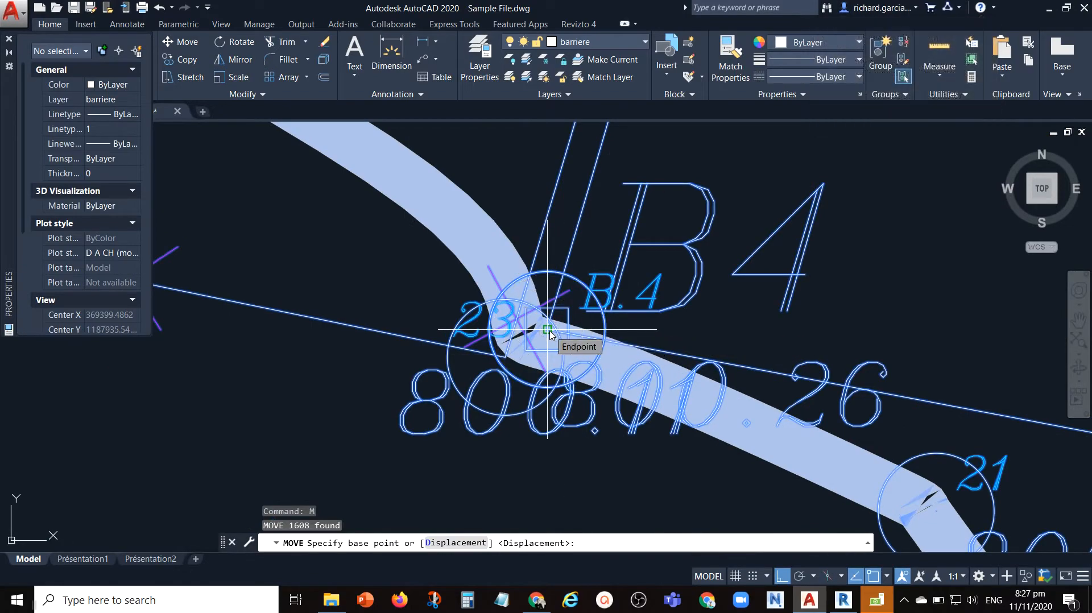
click(548, 331)
Complete the site plan's move at the centre of the large circle, with Ortho off.
scroll(520, 337, down, 8)
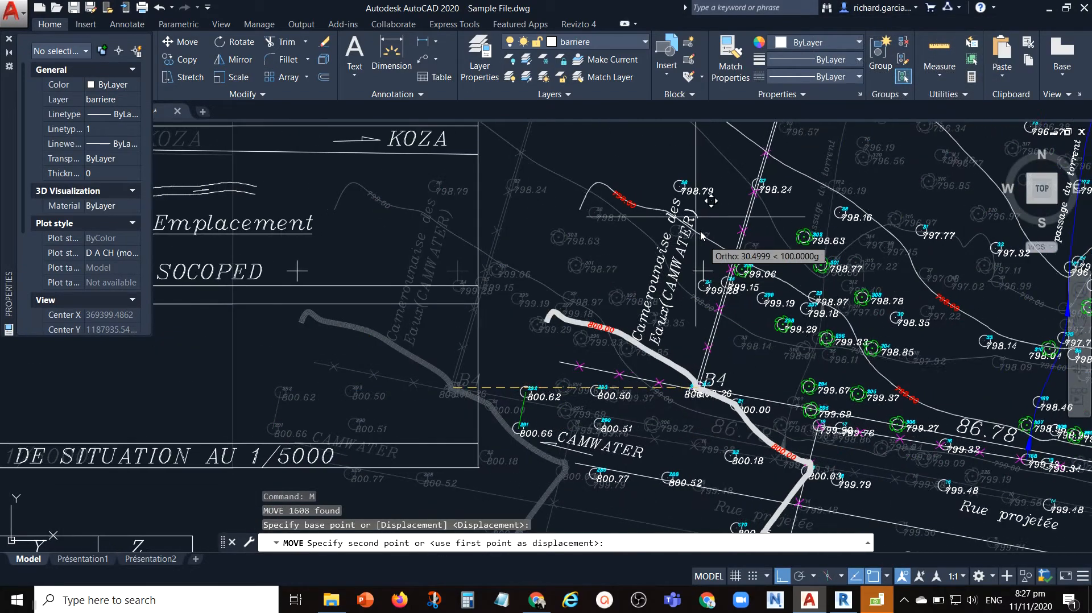
key(F8)
scroll(646, 250, down, 6)
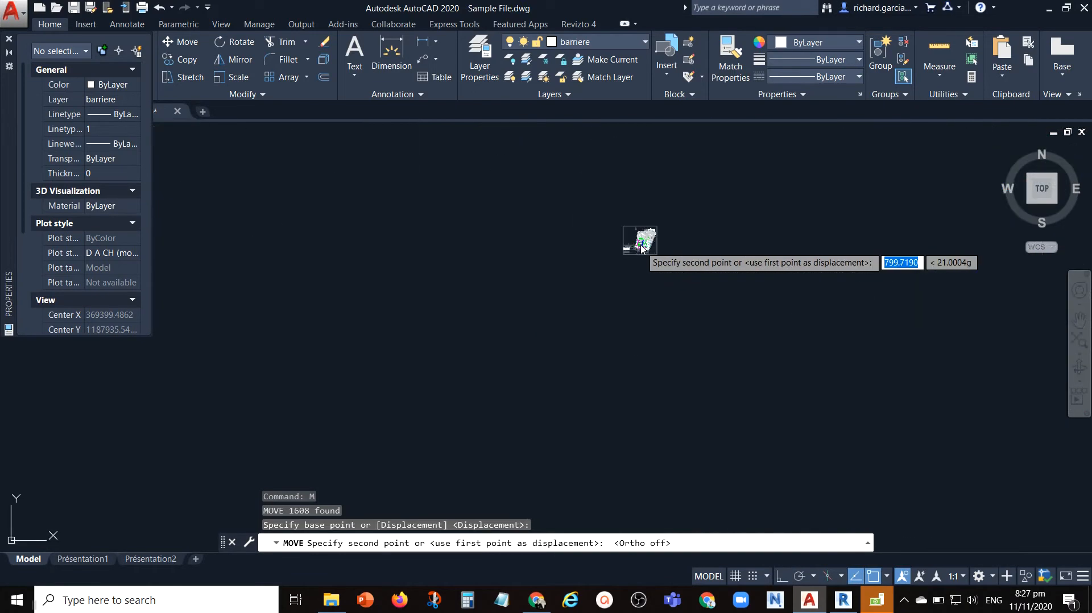
scroll(610, 421, up, 8)
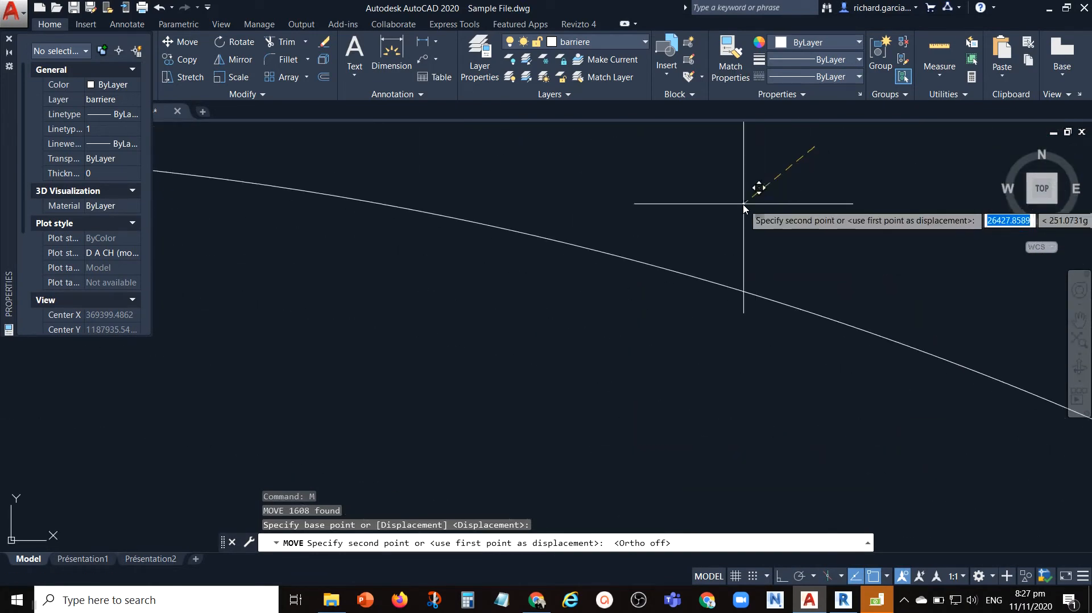
scroll(711, 281, down, 3)
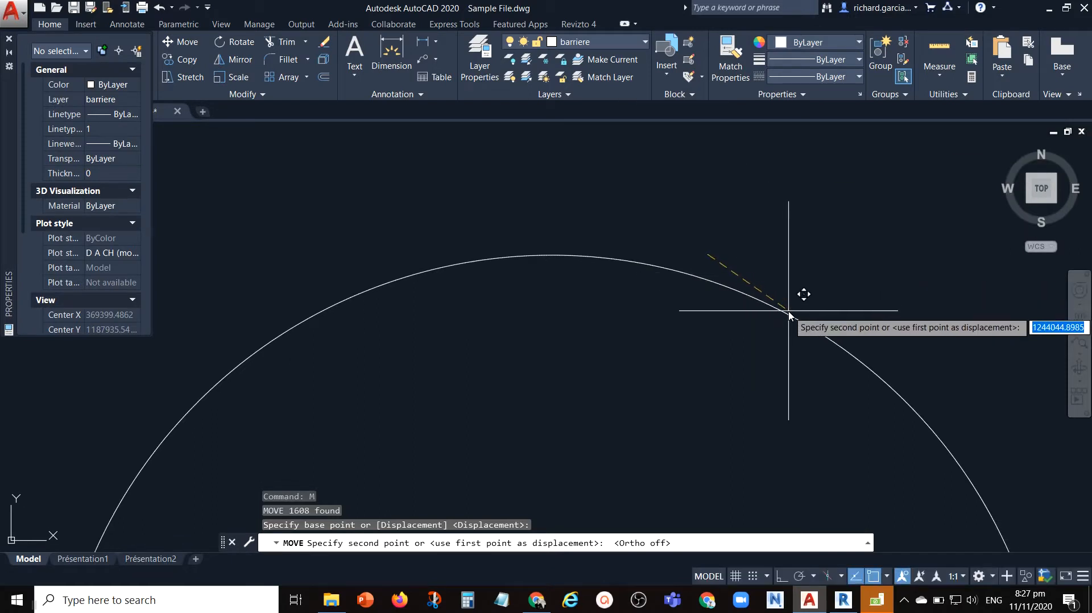
key(F8)
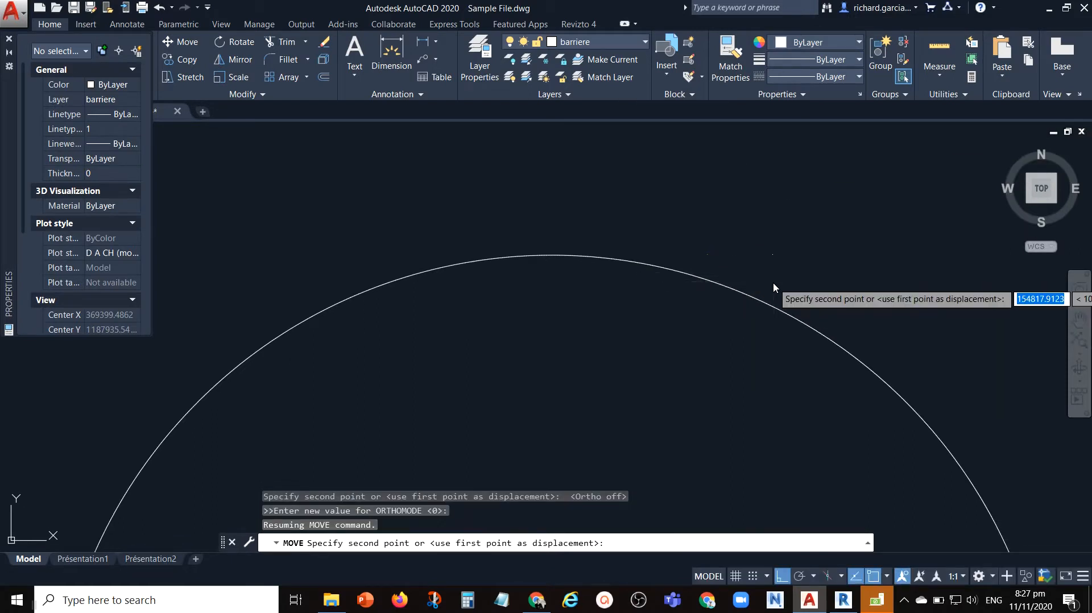
shift+right_click(773, 288)
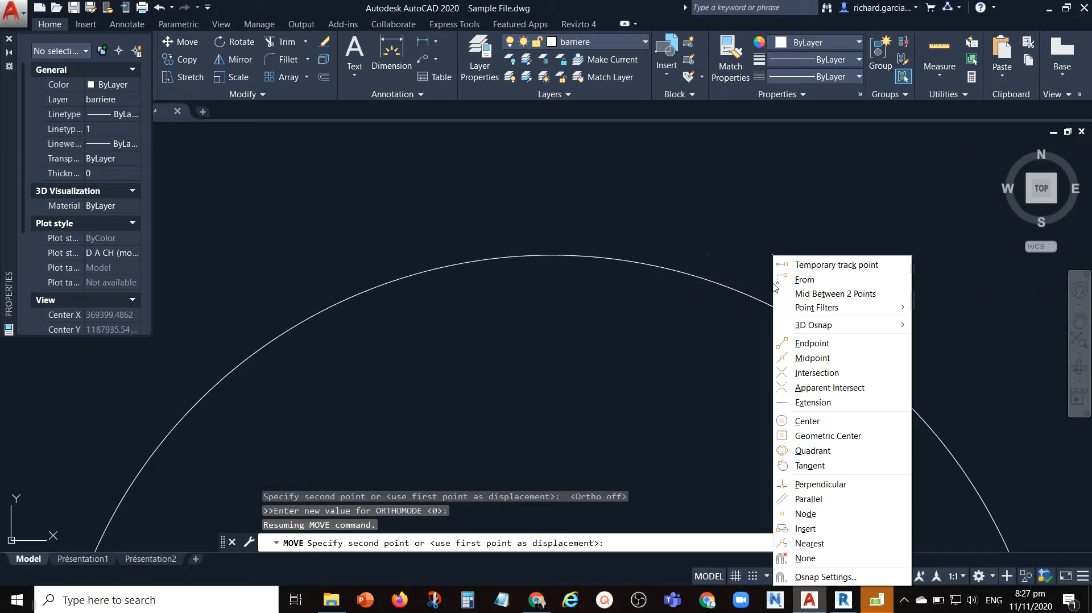
click(820, 422)
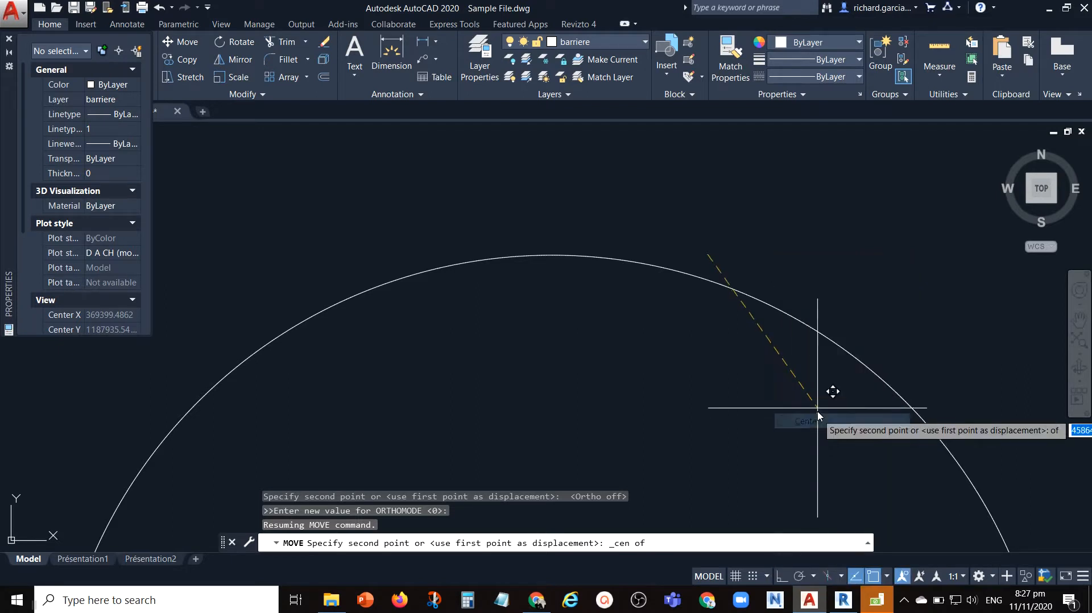
click(800, 324)
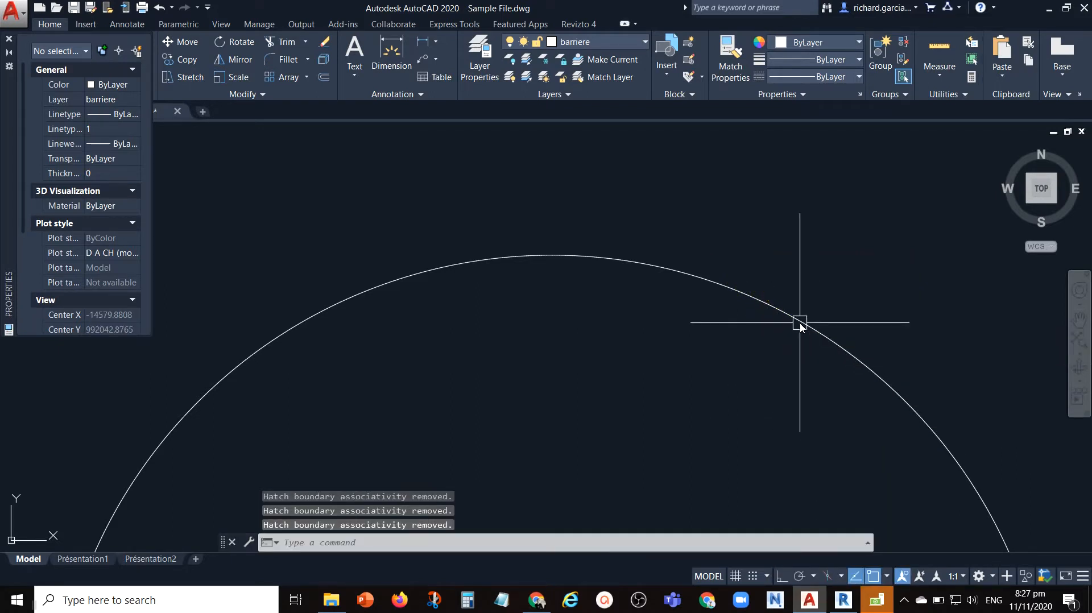
Regenerate the drawing, show its extents and erase the large helper circle around the origin.
scroll(657, 342, down, 6)
text(RE)
key(Return)
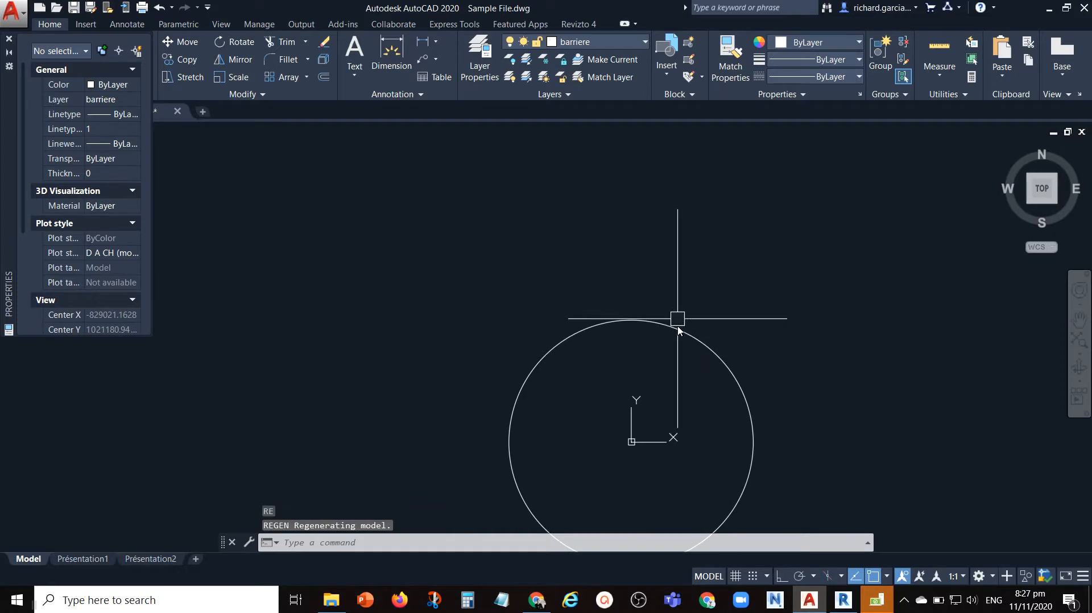
middle_click(678, 317)
middle_click(678, 317)
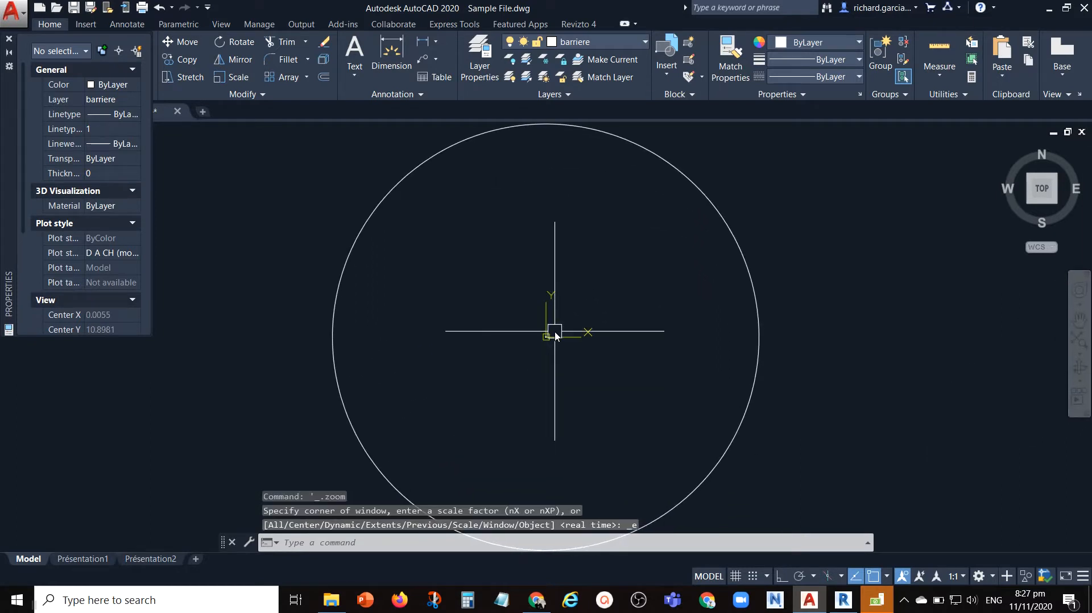
click(747, 249)
text(E)
key(Return)
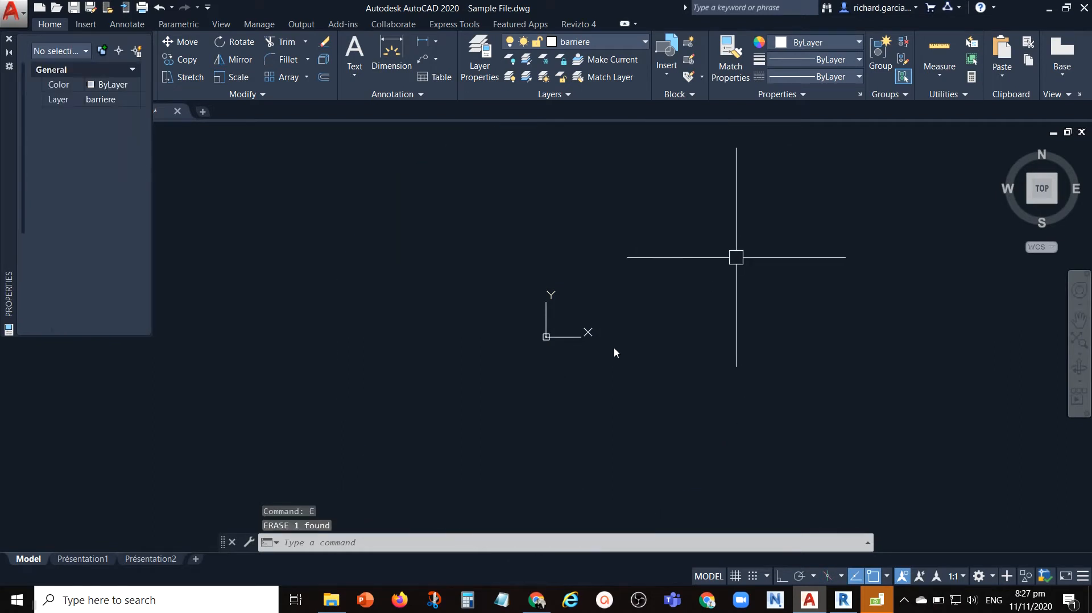
Show the drawing's extents around the origin without the helper circle and regenerate the model.
scroll(549, 339, up, 10)
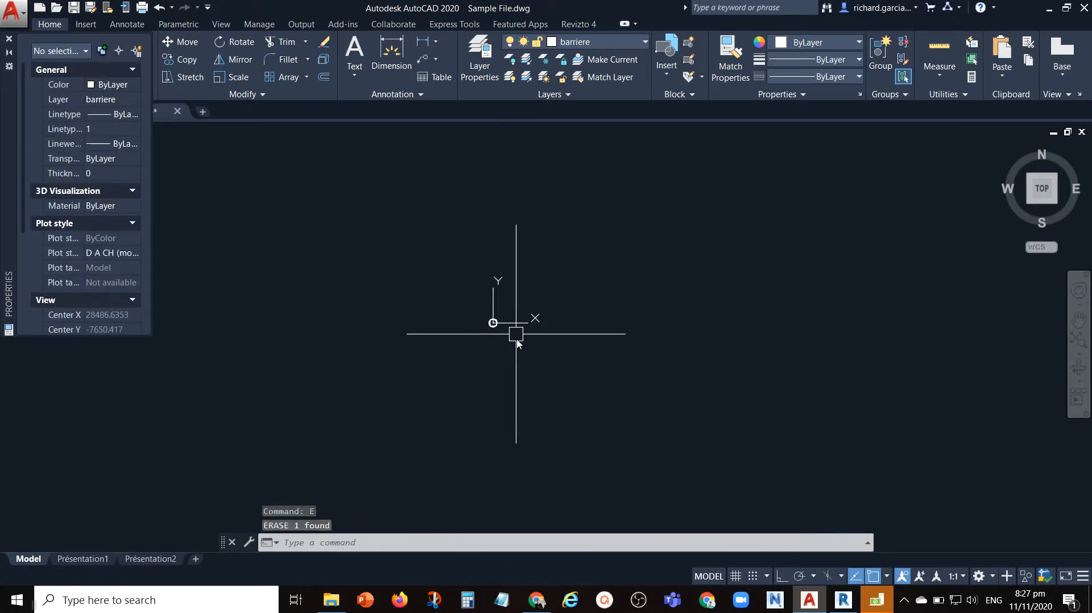
text(Z)
key(Return)
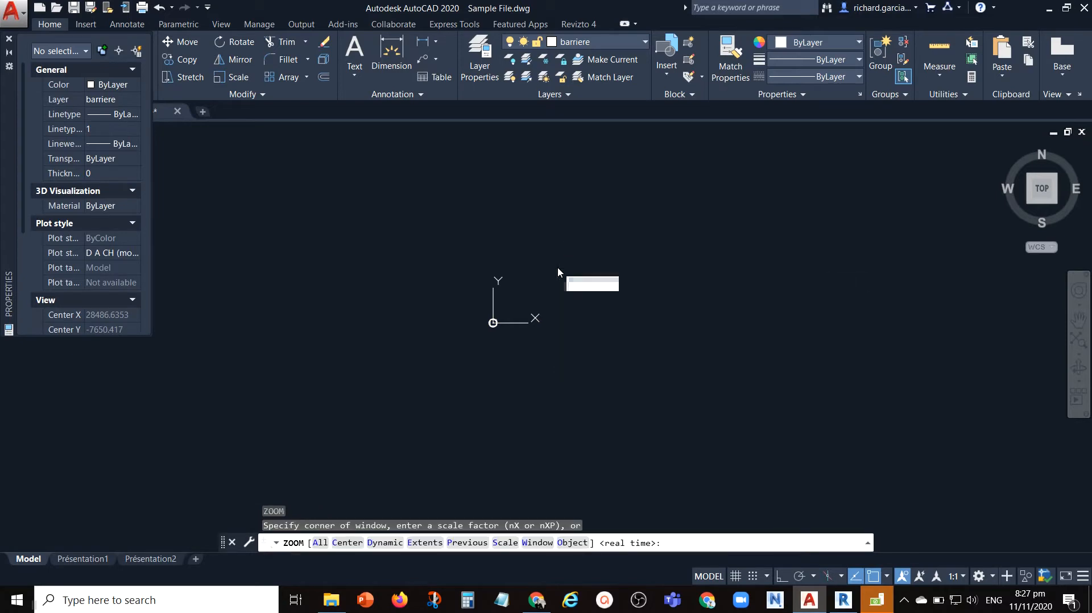
text(E)
key(Return)
text(RE)
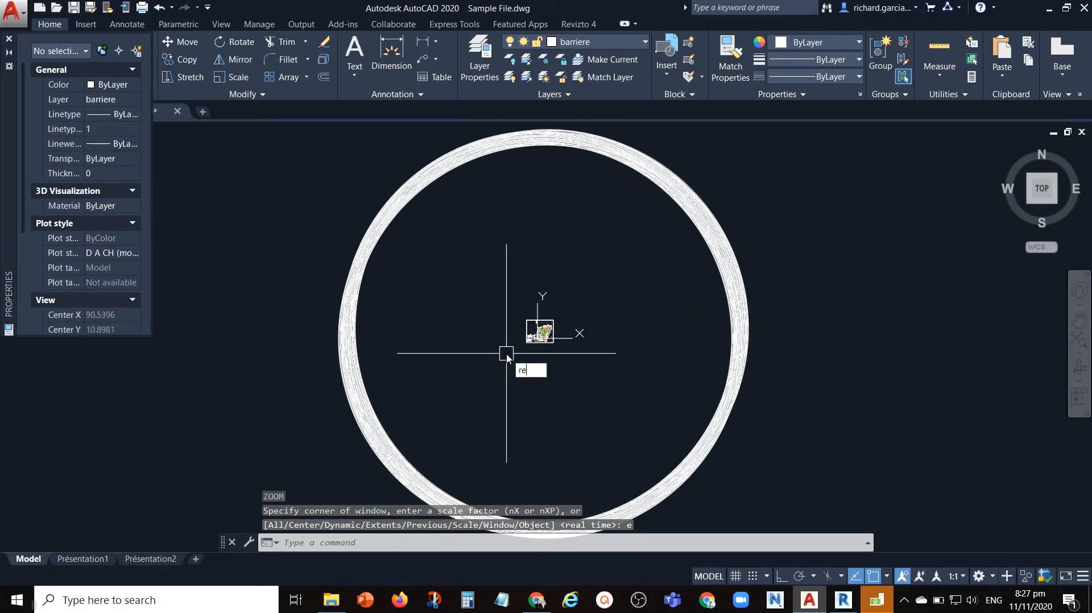
key(Return)
Fit the relocated site plan to the view, regenerate it and save the drawing.
scroll(529, 350, up, 3)
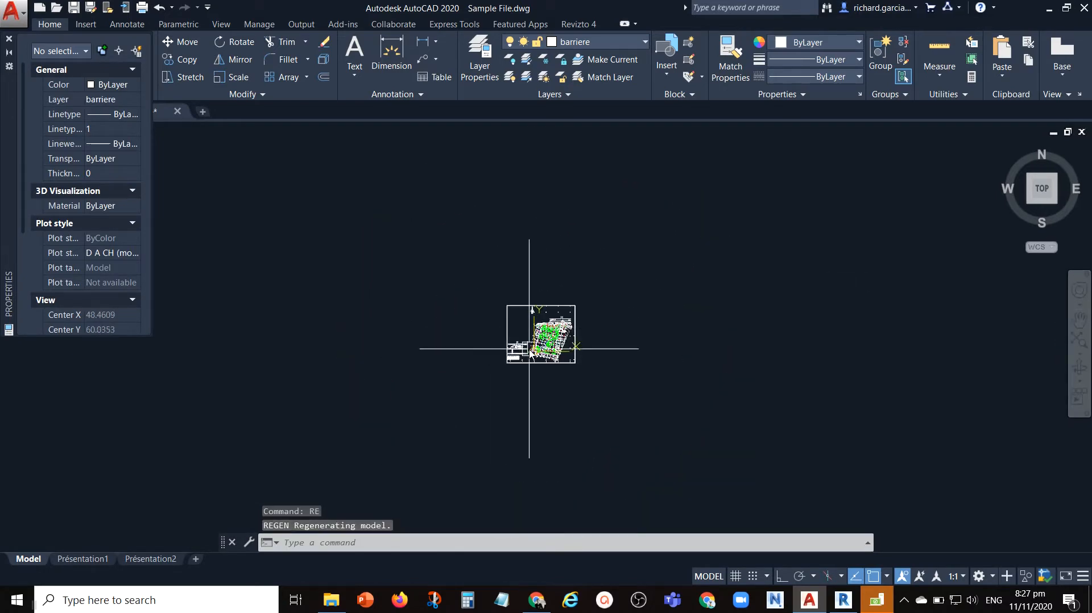
middle_click(530, 353)
middle_click(530, 353)
text(RE)
key(Return)
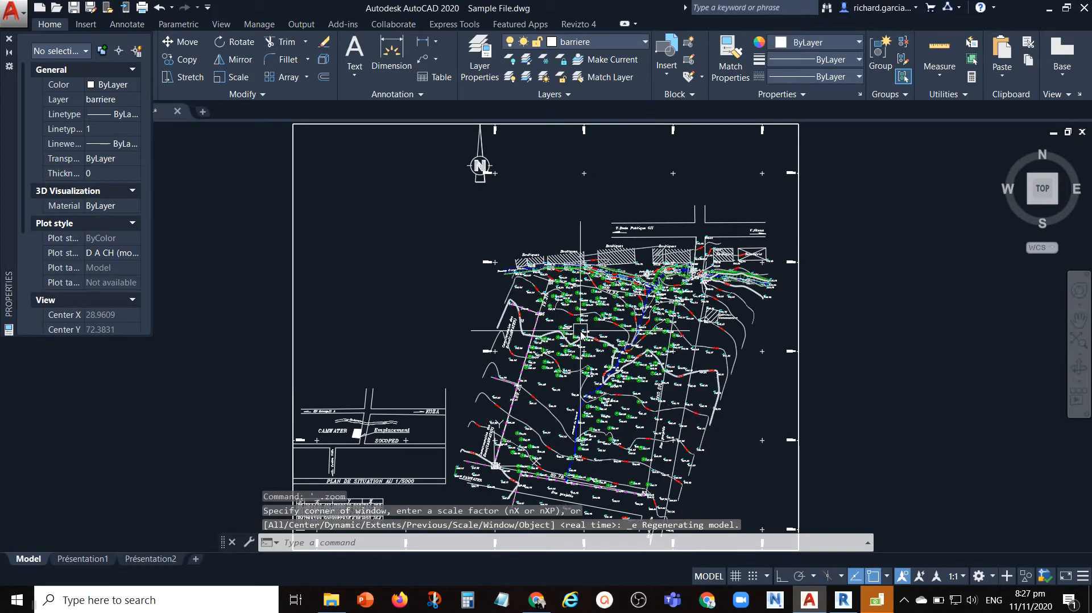
middle_click(547, 272)
middle_click(548, 273)
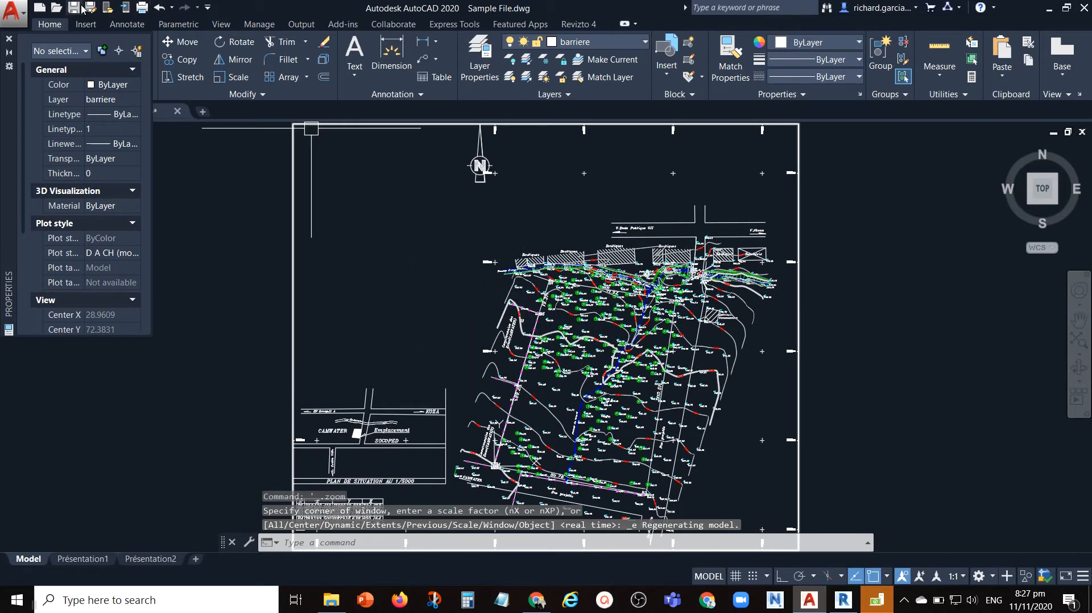
key(ctrl)
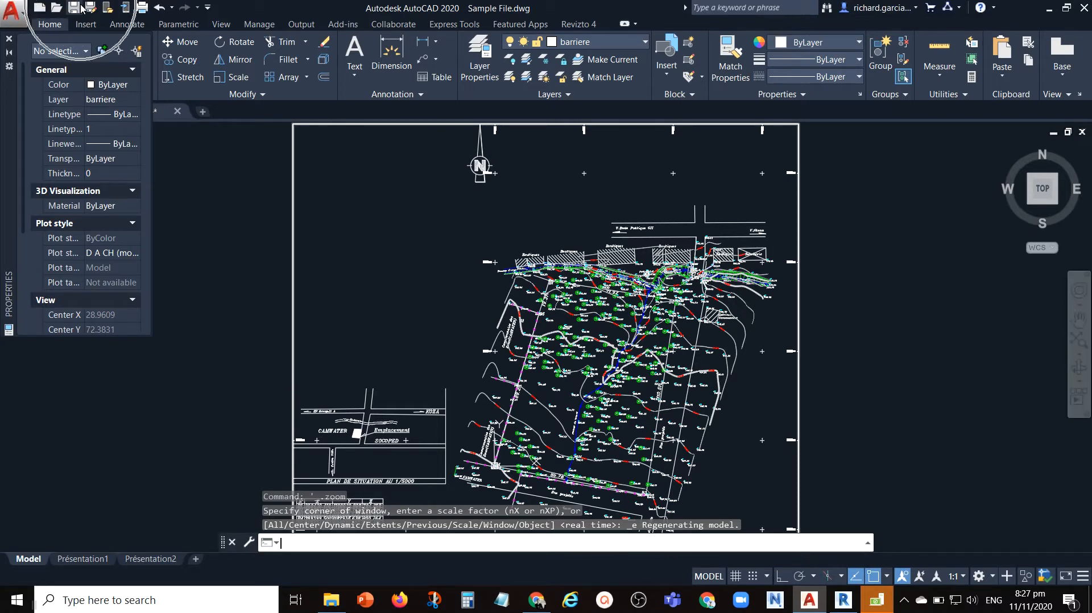
Switch to Revit and try linking Sample File.dwg in millimeter units with Auto - Origin to Internal Origin positioning, undoing the link after inspecting its size.
click(846, 603)
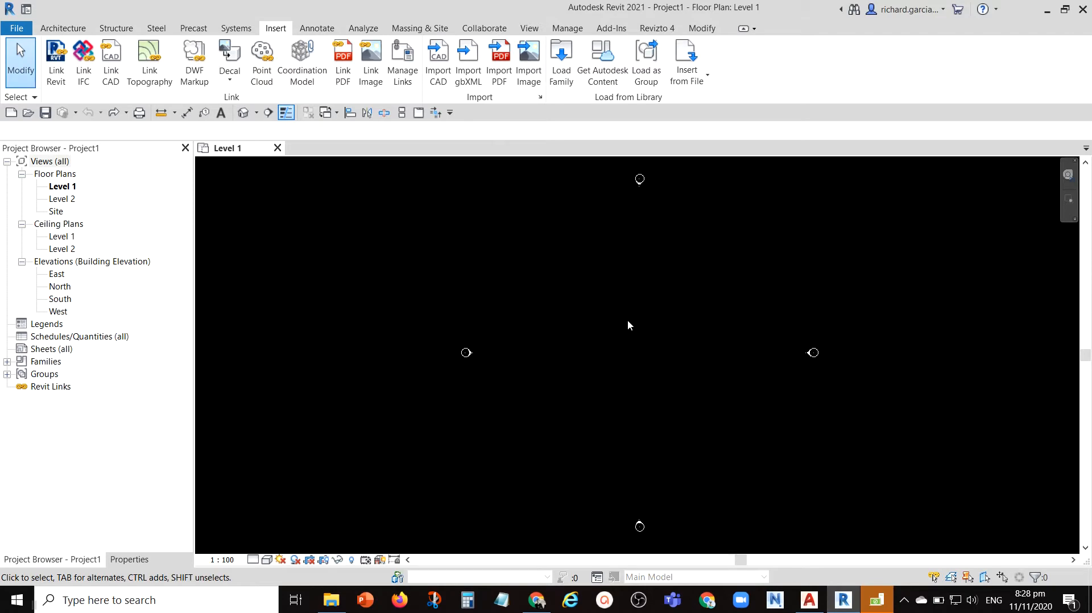
click(110, 59)
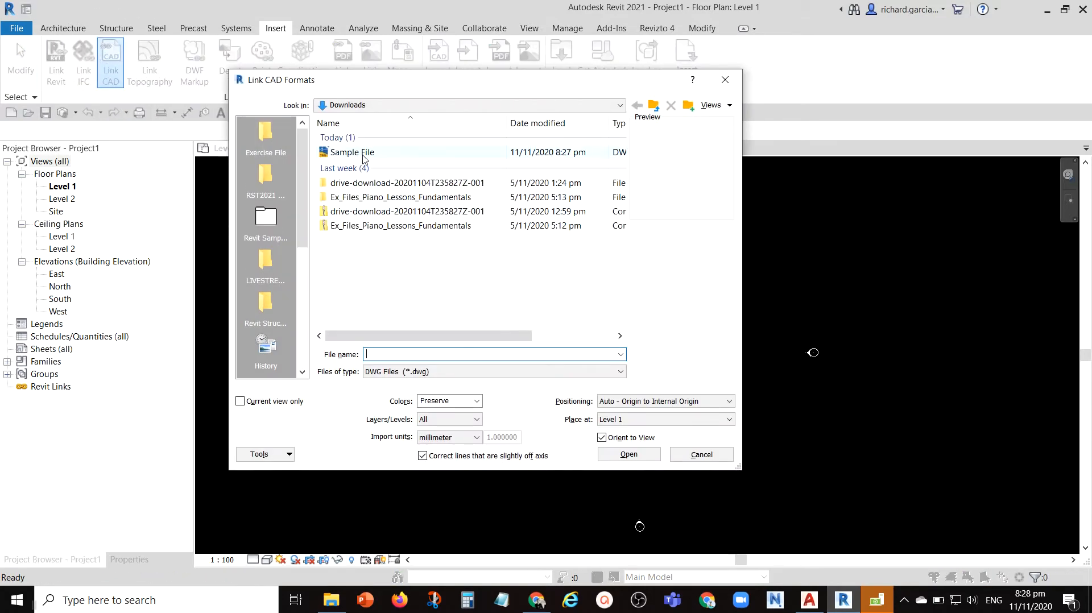
click(353, 152)
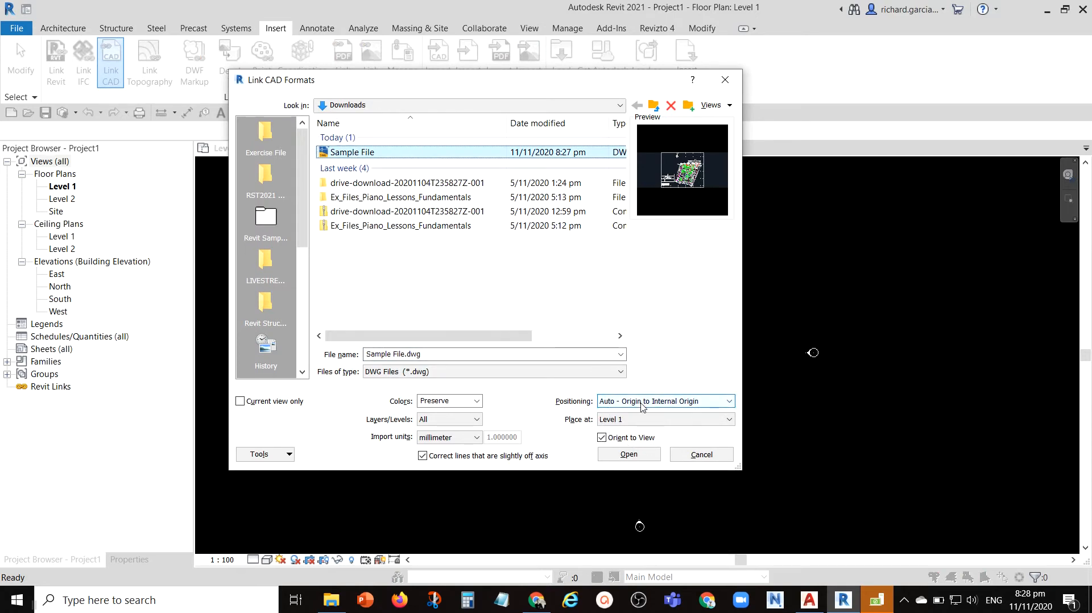
click(630, 455)
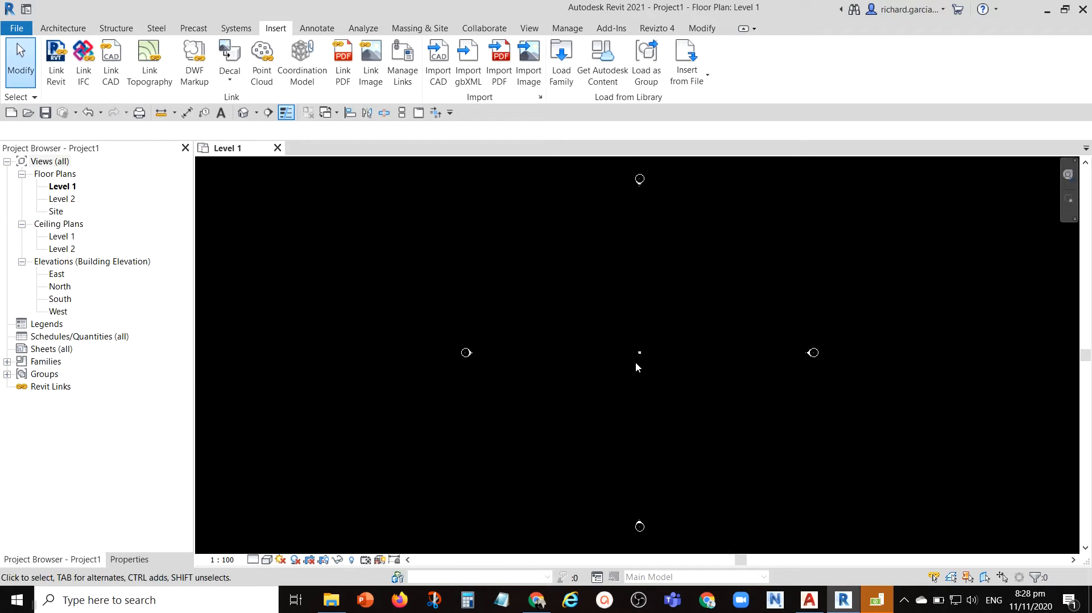
scroll(653, 364, down, 5)
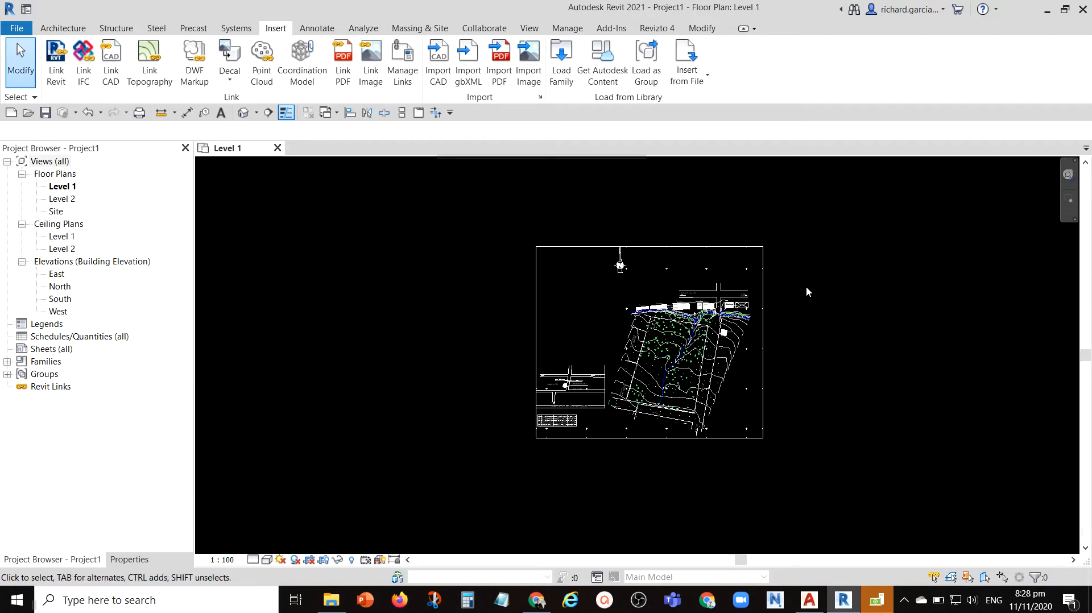
scroll(697, 303, down, 3)
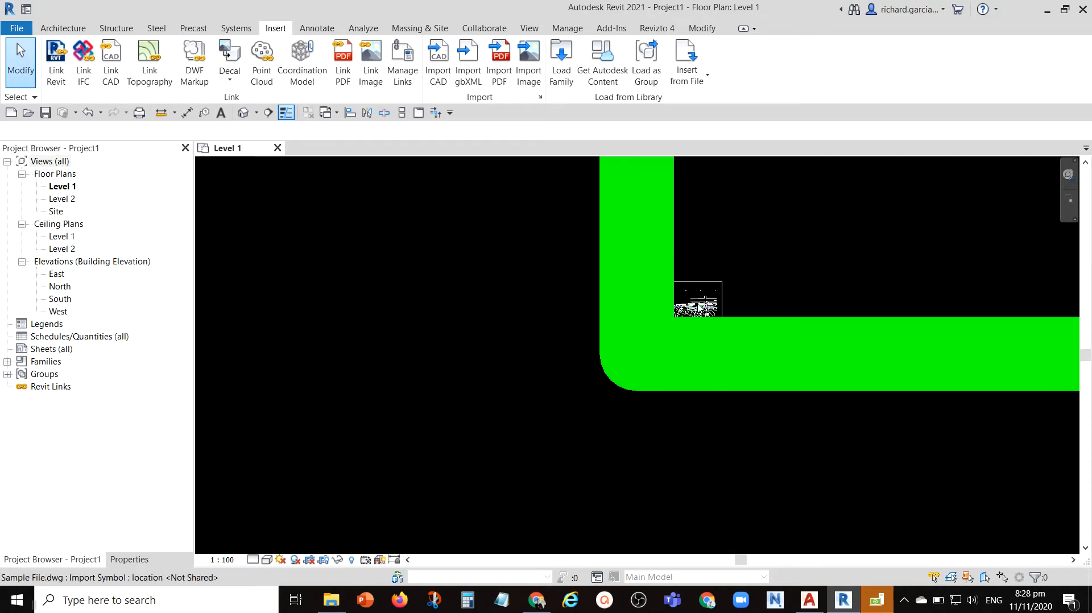
click(88, 113)
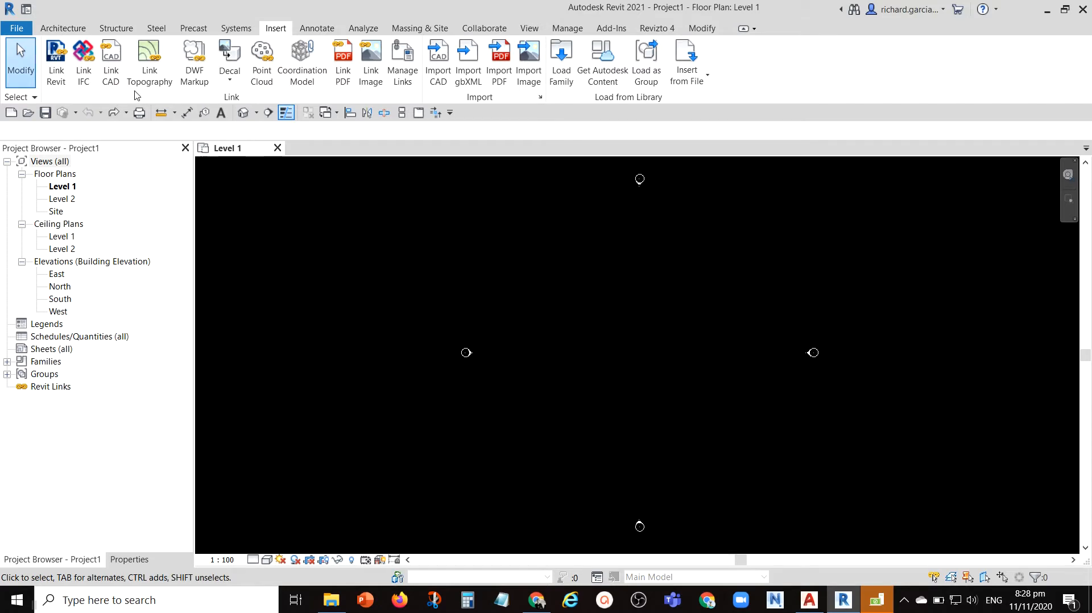
Link Sample File.dwg at Level 1 with meter import units and Auto - Origin to Internal Origin positioning.
click(111, 62)
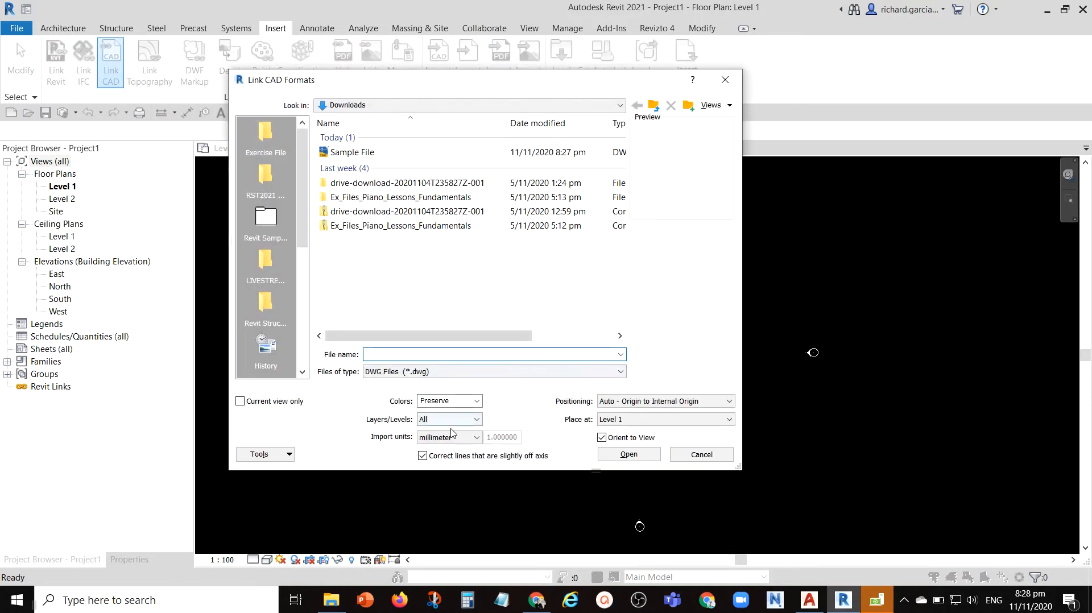
click(453, 436)
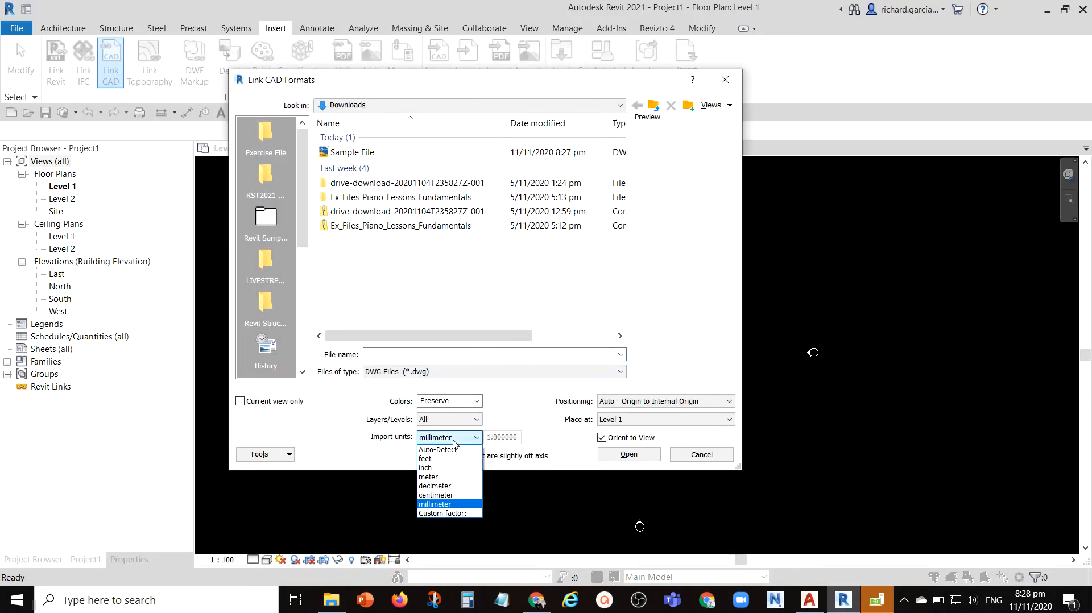
click(446, 477)
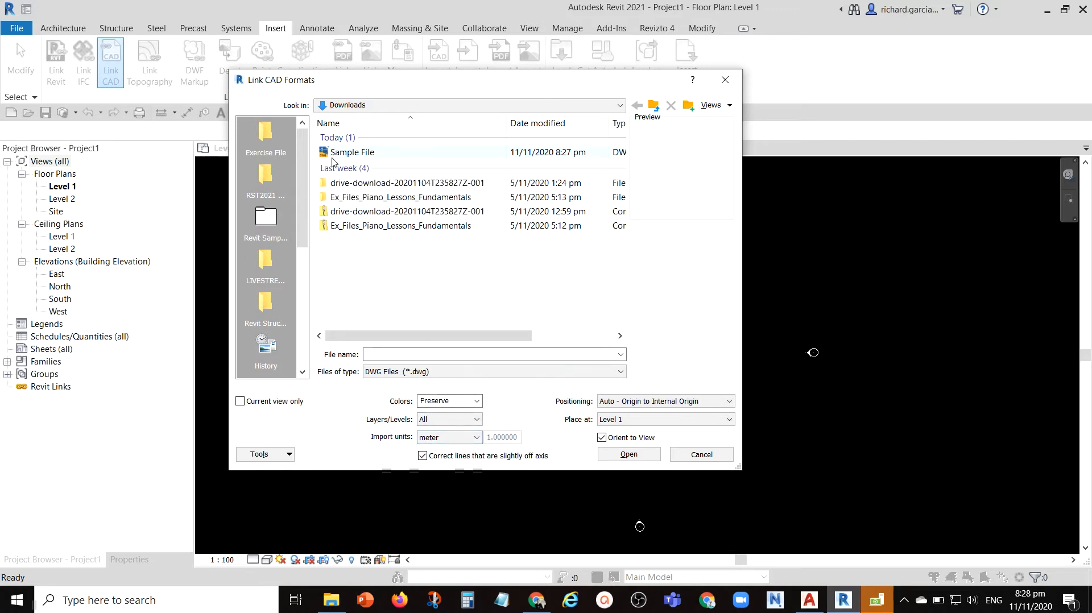
click(335, 153)
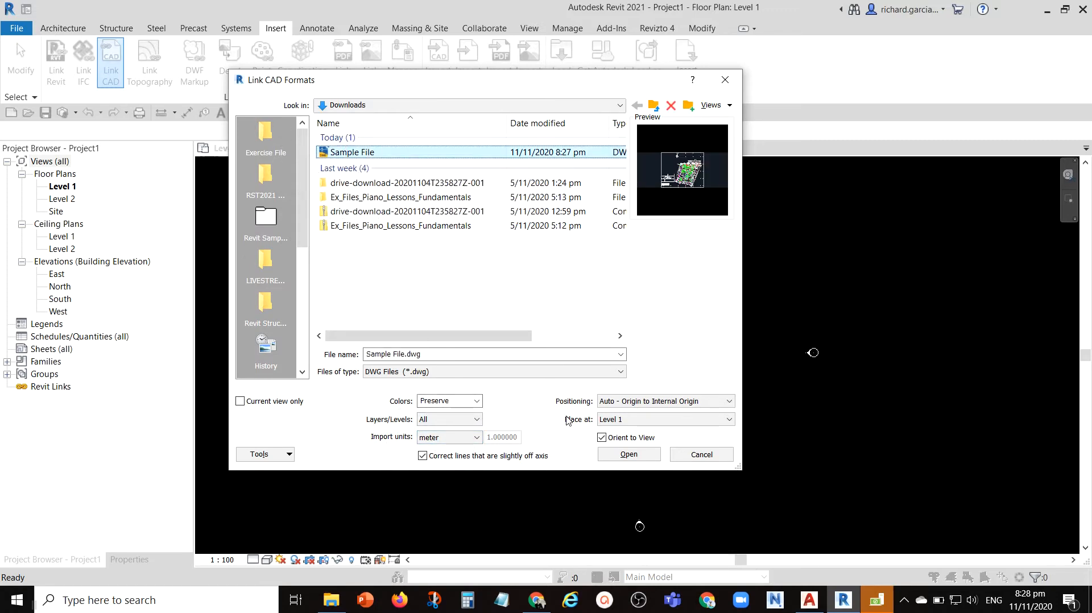
click(629, 455)
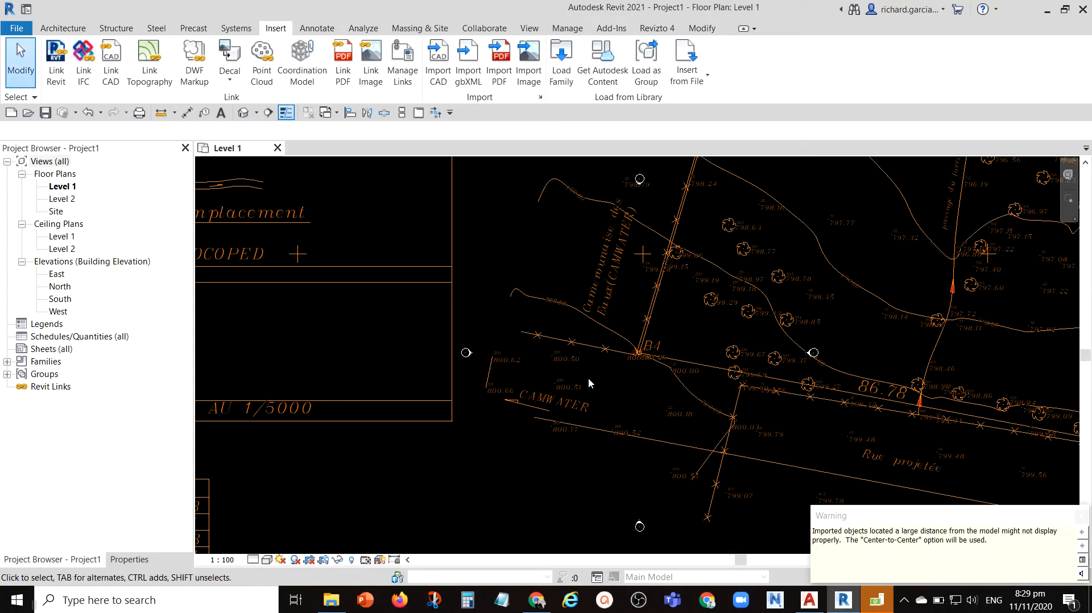
Examine the linked site plan's full extent and the position of boundary point B4 between the elevation markers.
scroll(615, 370, down, 2)
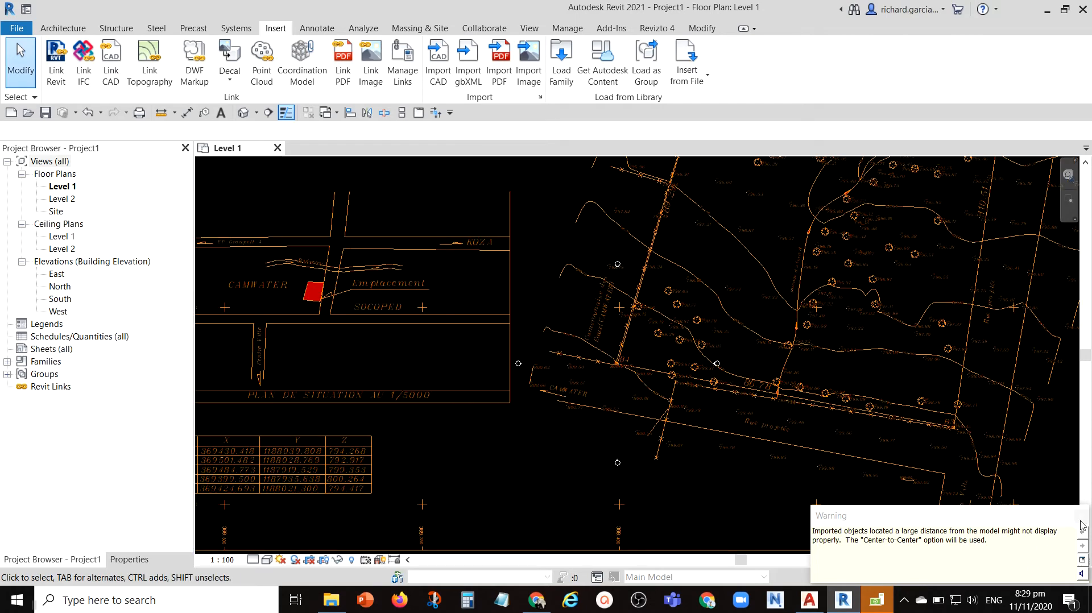
scroll(617, 362, down, 3)
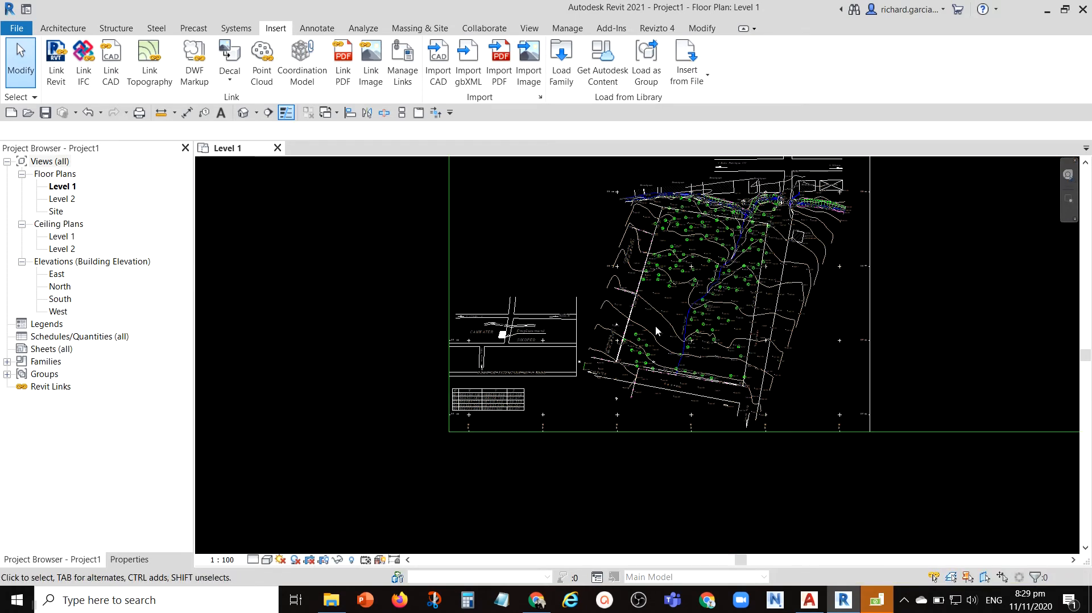
scroll(824, 339, down, 3)
middle_drag(825, 357, 724, 389)
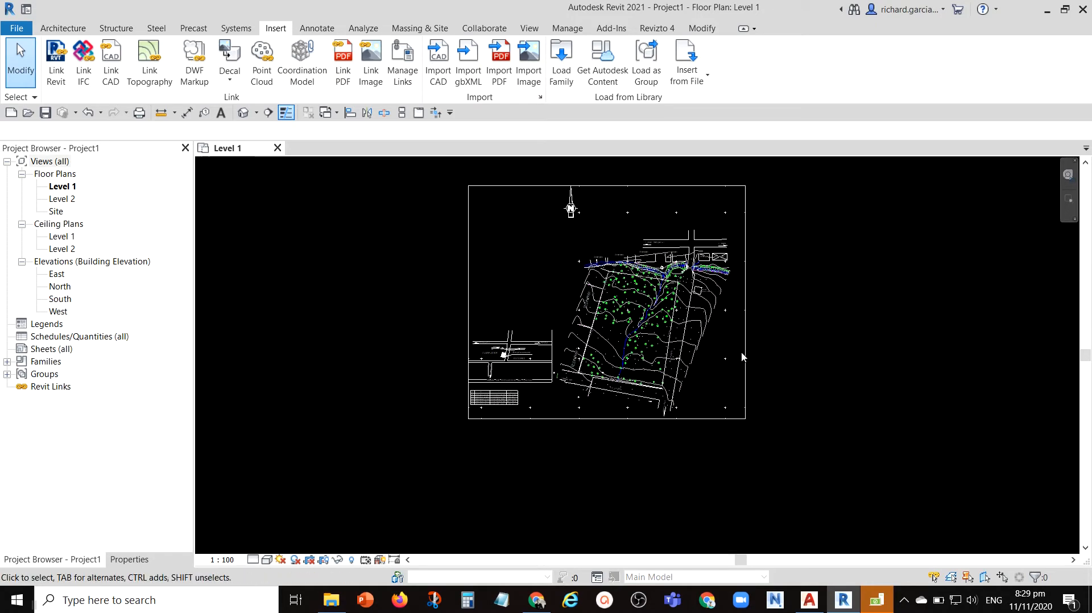
scroll(629, 337, up, 1)
scroll(587, 400, up, 1)
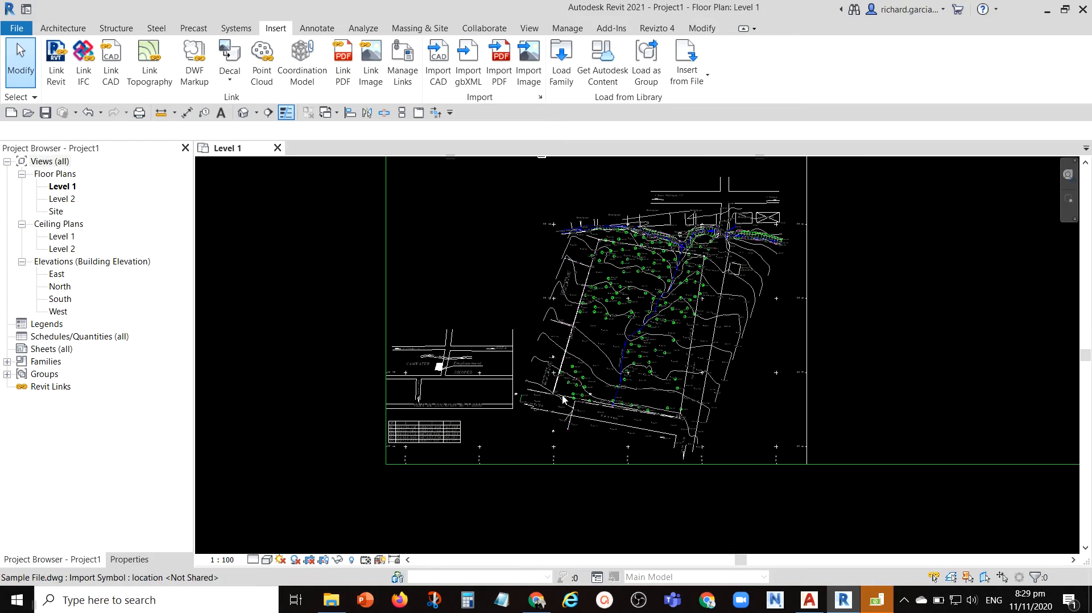
scroll(551, 419, up, 1)
scroll(543, 409, up, 3)
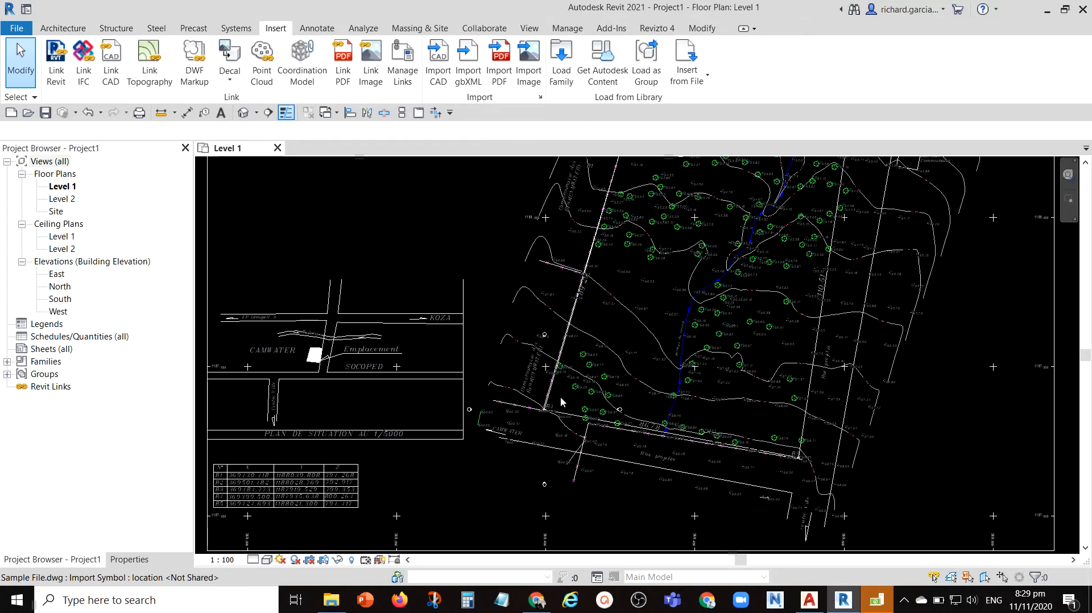
Inspect boundary corner B4 closely where it sits among the elevation markers, and review the linked drawing's outer border on Level 1.
key(ctrl)
key(ctrl)
key(ctrl)
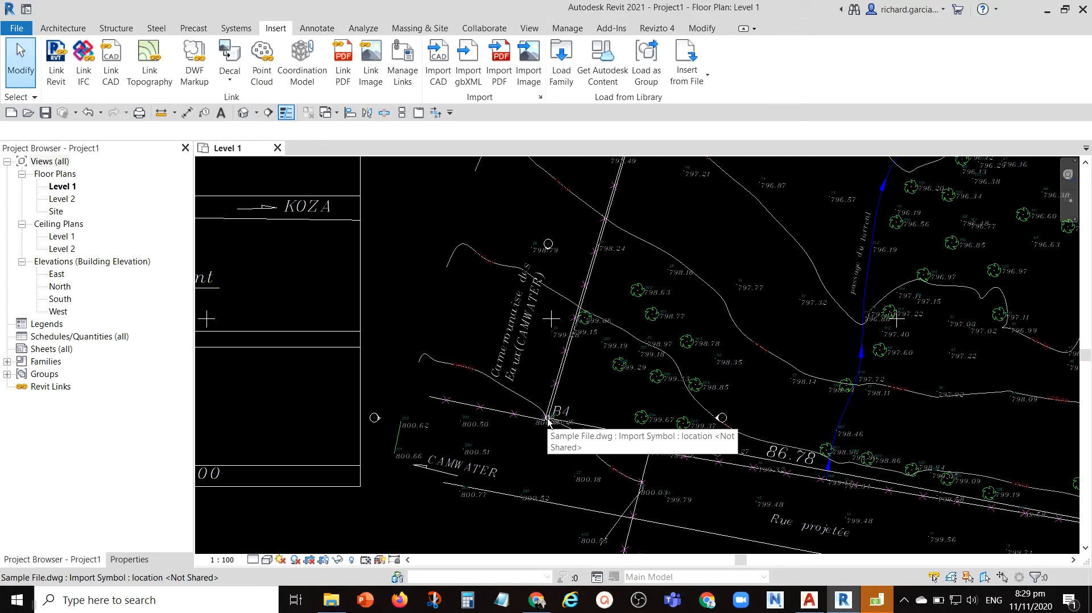
scroll(548, 421, down, 2)
key(ctrl)
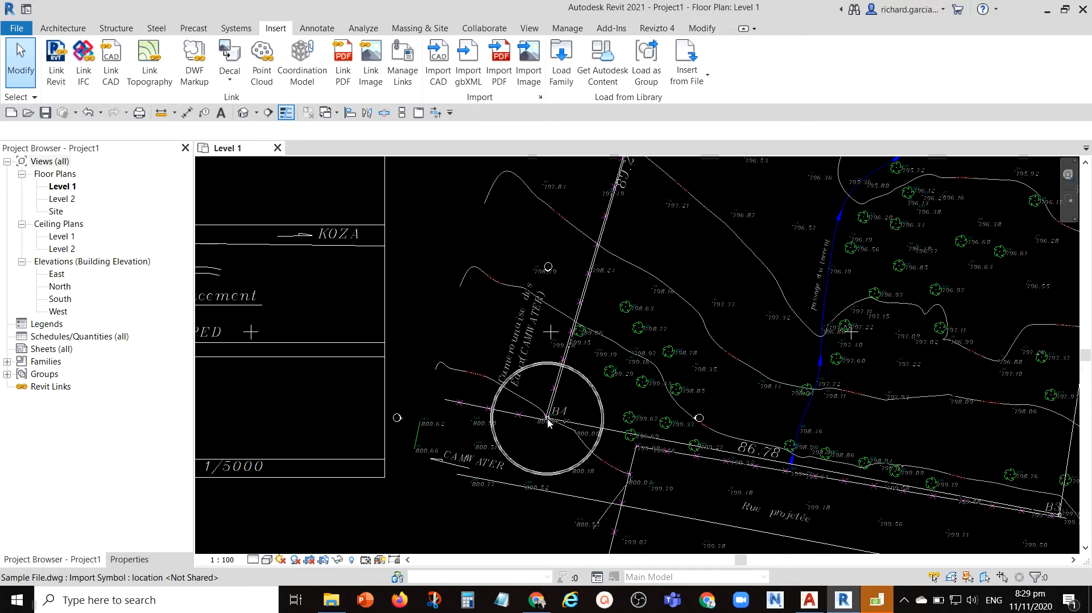
scroll(546, 265, down, 2)
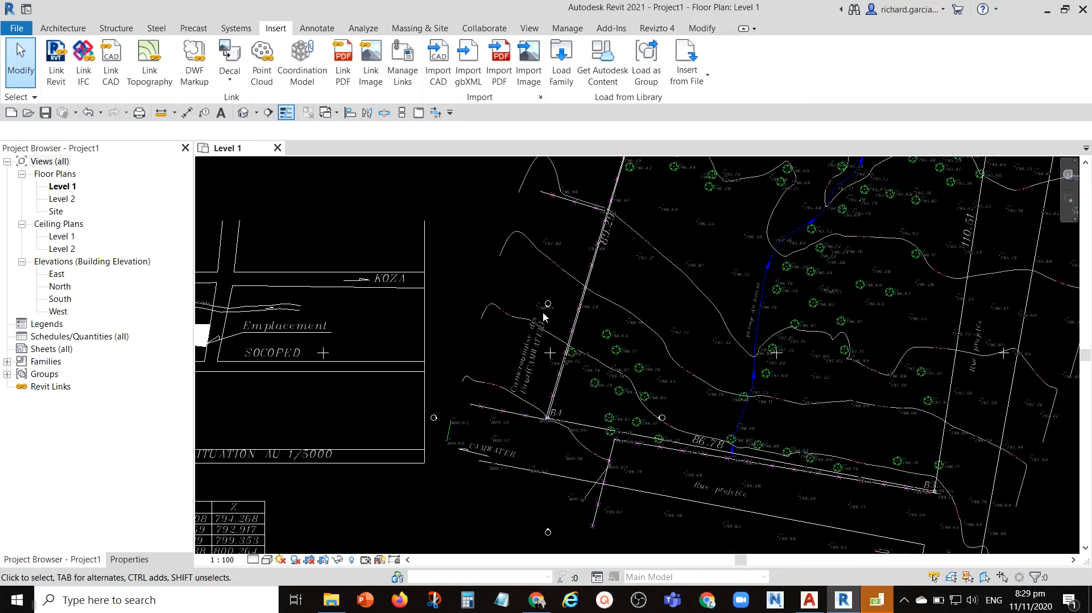
scroll(538, 318, down, 3)
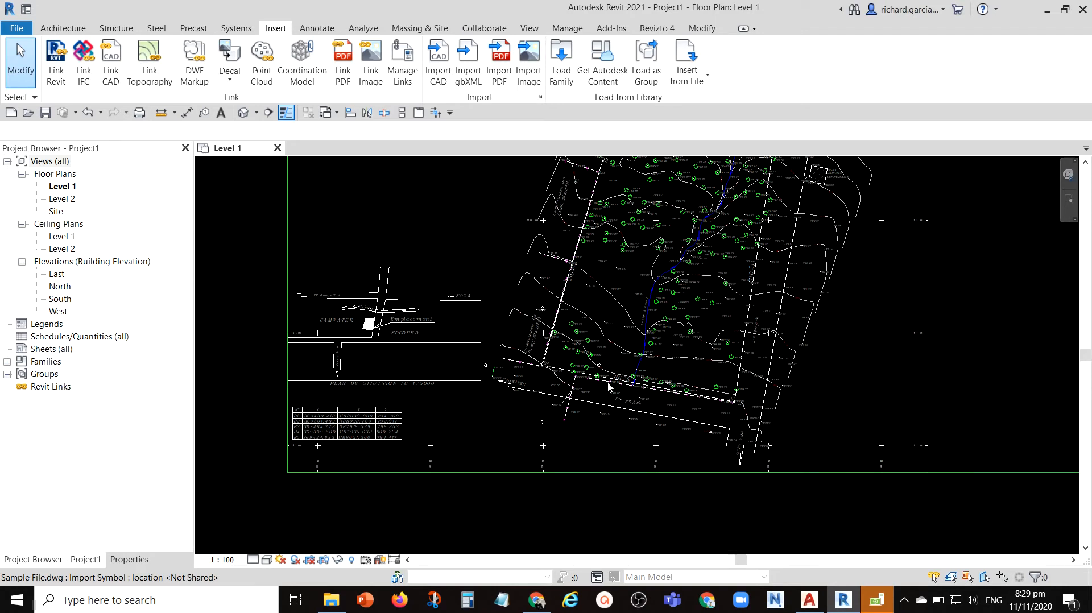
click(958, 269)
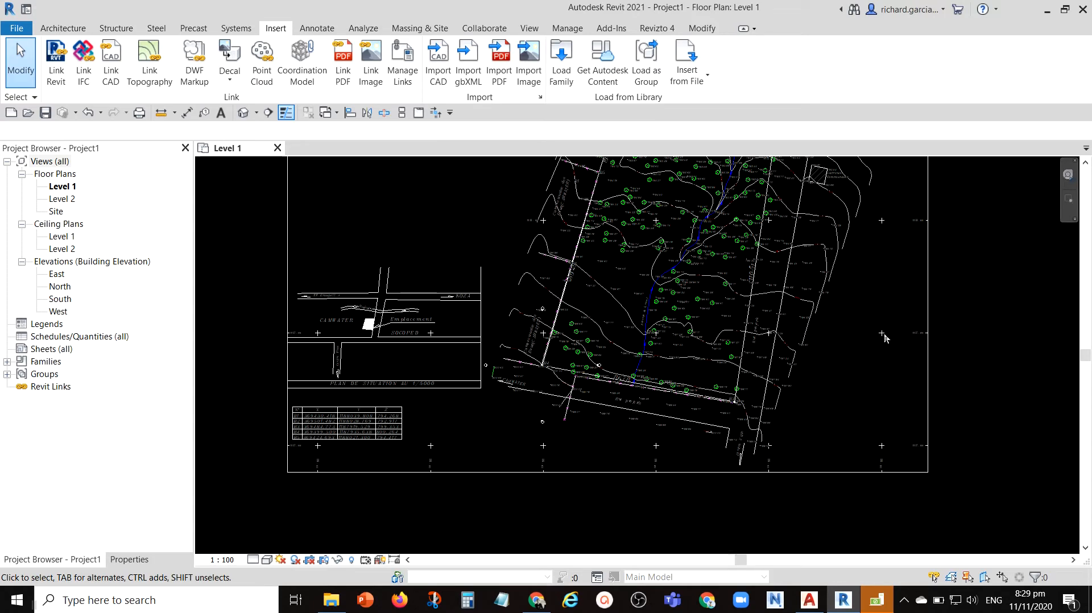
scroll(960, 271, down, 2)
click(746, 467)
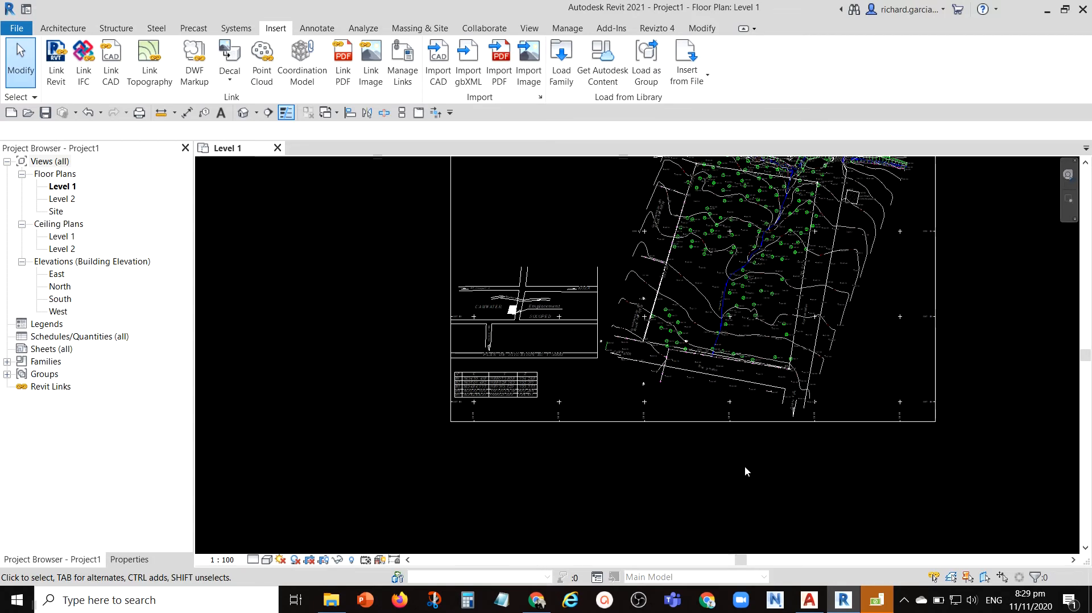
scroll(648, 409, down, 2)
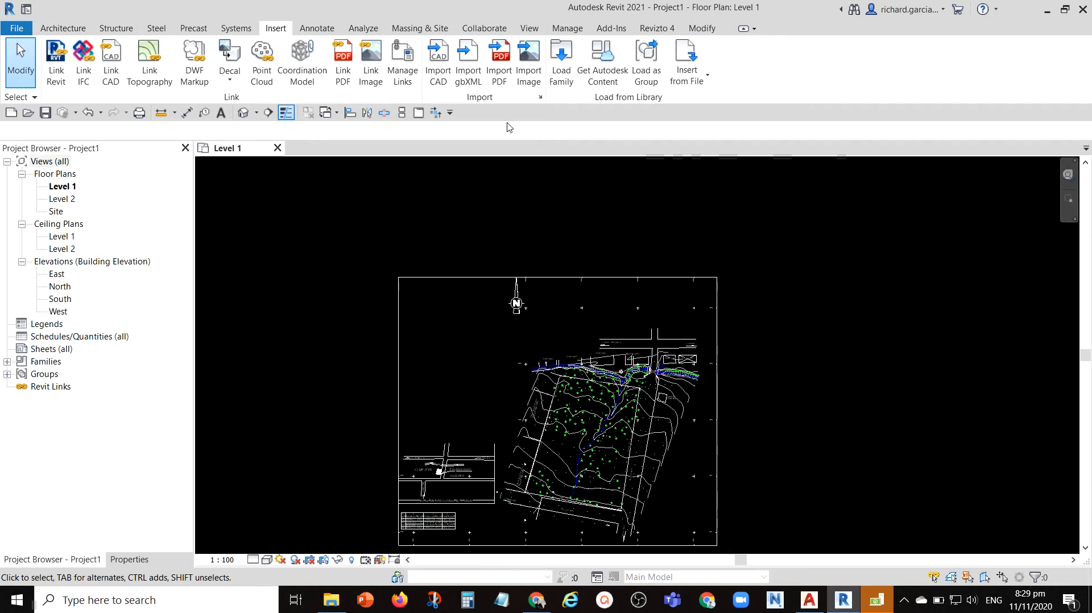
click(410, 28)
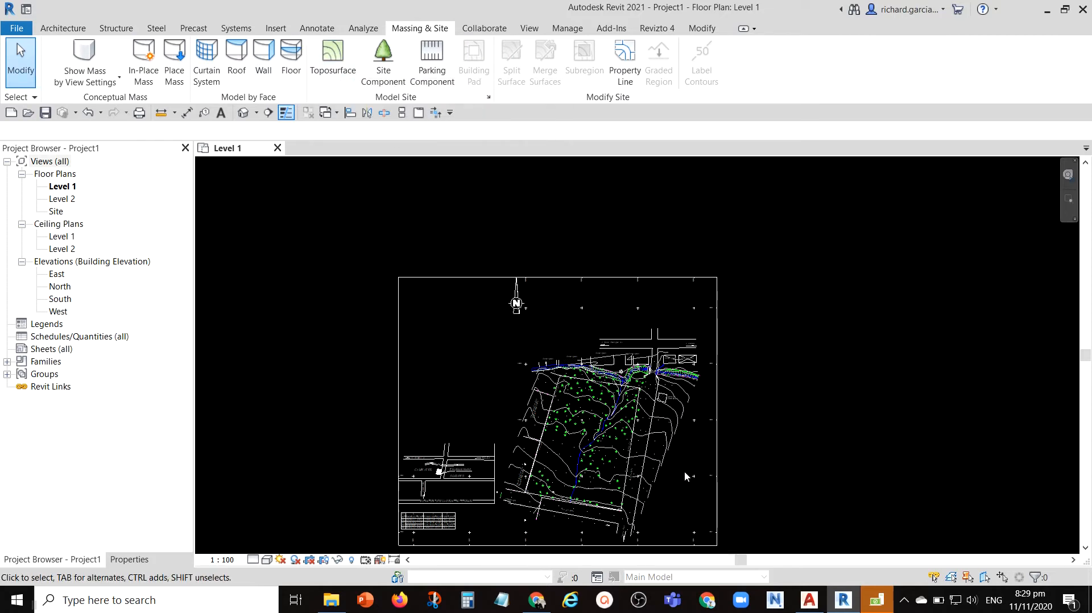
middle_drag(688, 447, 708, 389)
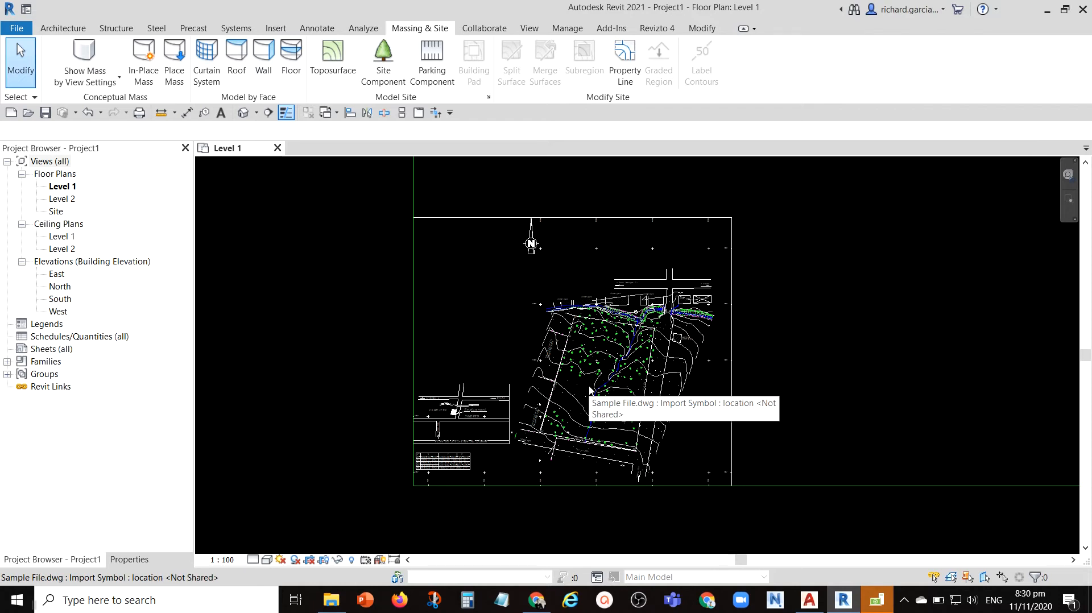
scroll(591, 390, down, 1)
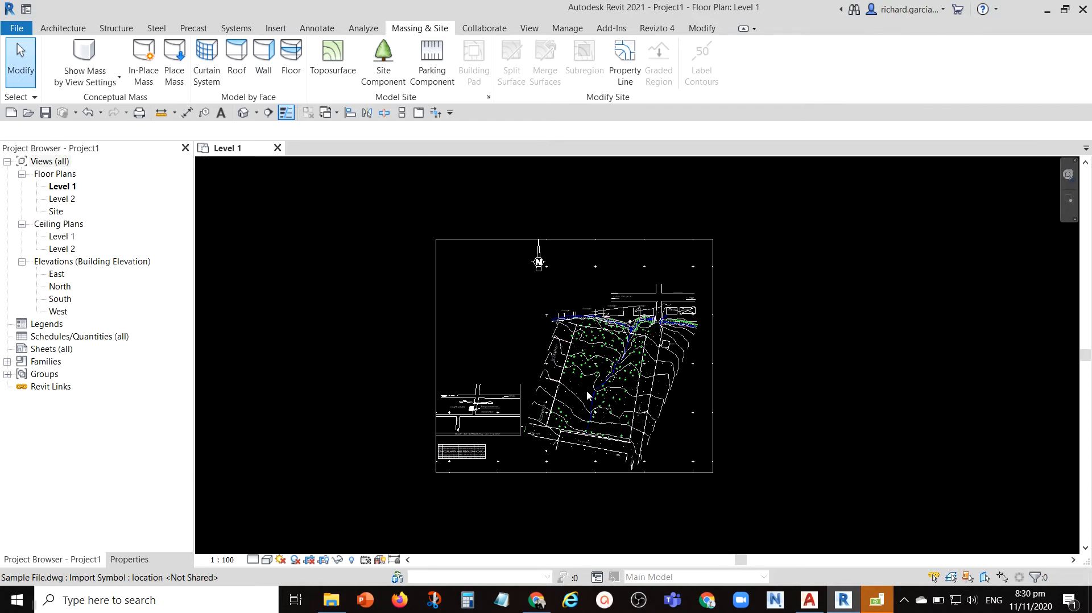
scroll(589, 396, down, 2)
Fit all content in the Level 1 view and check which elements make up the tiny cluster in it.
right_click(773, 300)
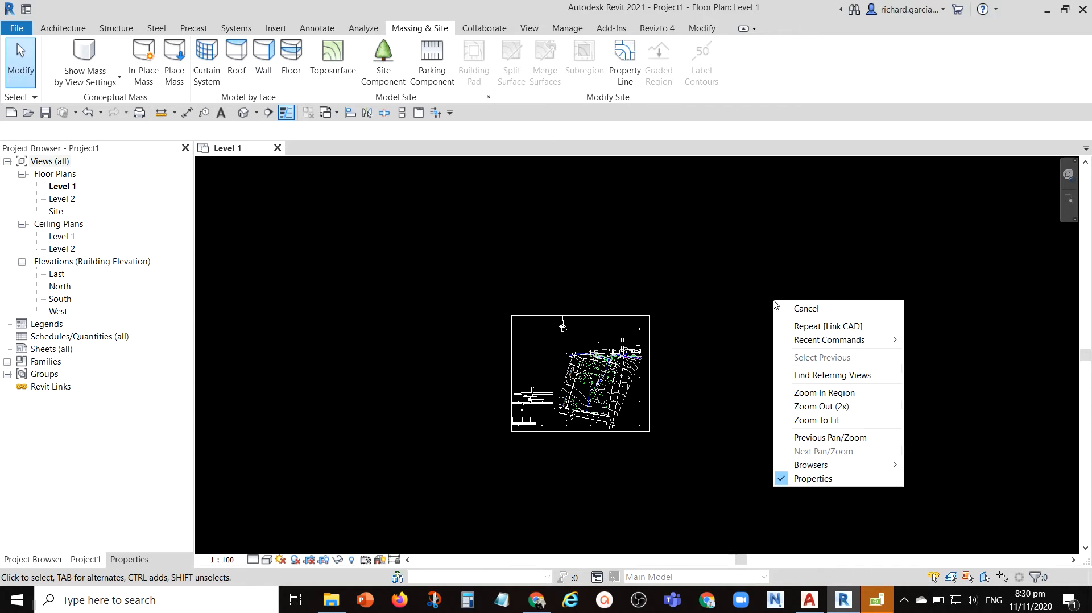
click(815, 422)
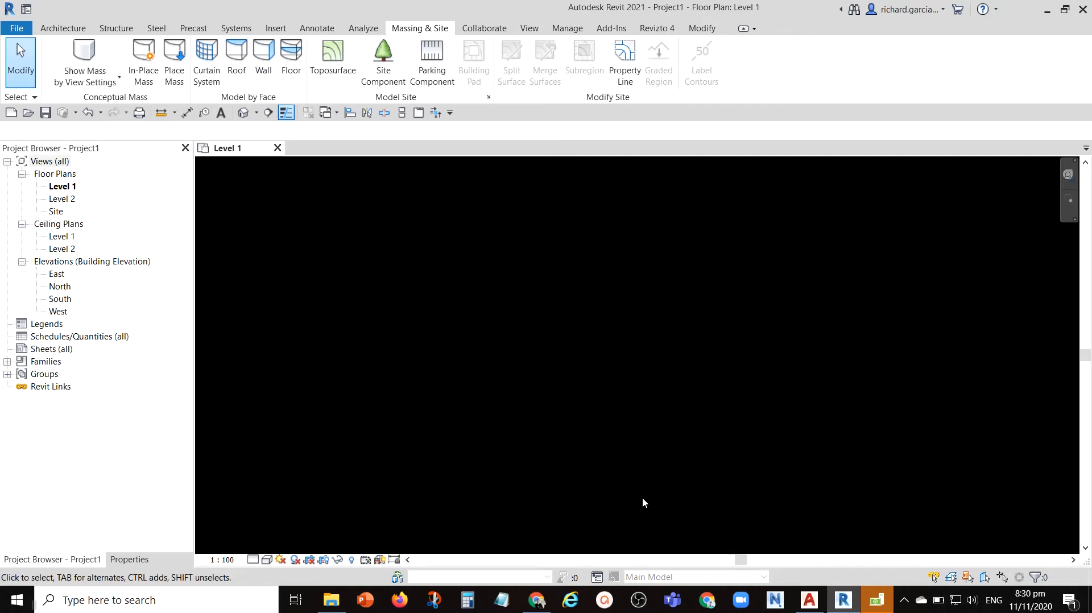
click(597, 539)
click(598, 484)
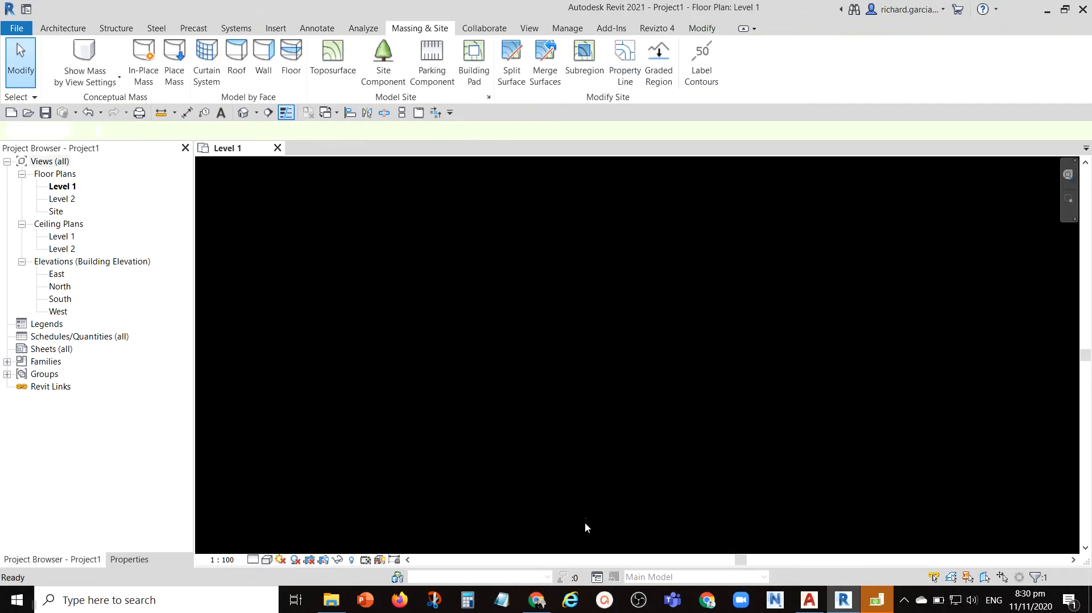
drag(613, 500, 555, 543)
click(689, 339)
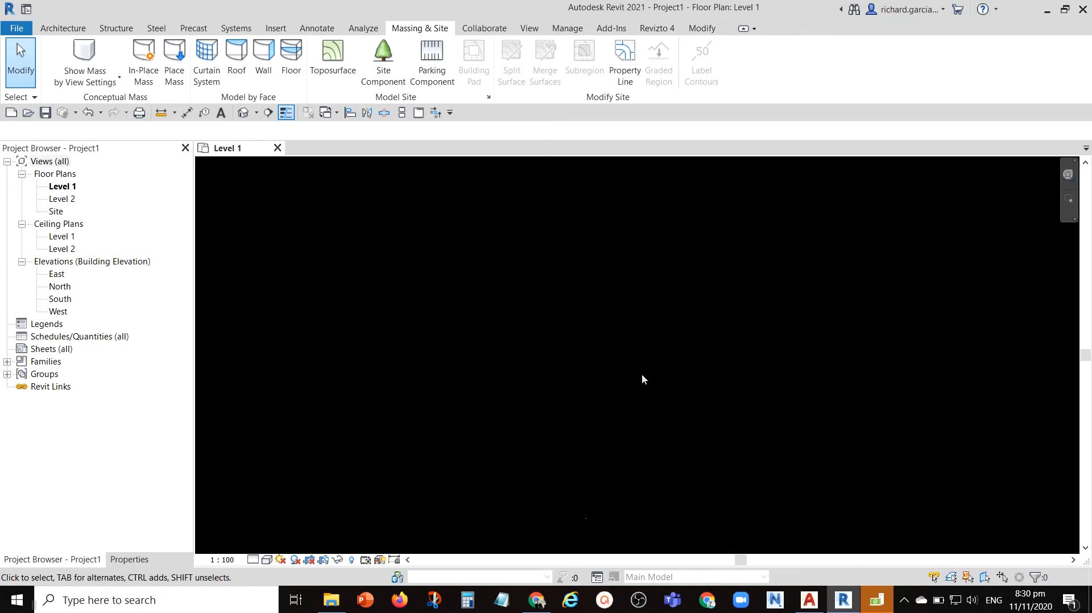
click(596, 517)
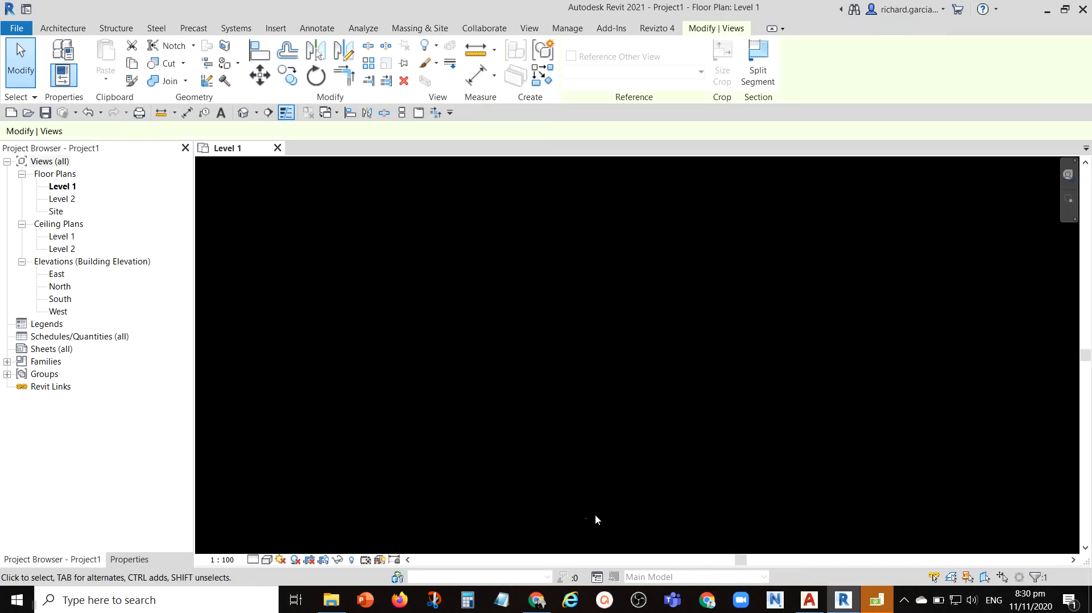
key(Escape)
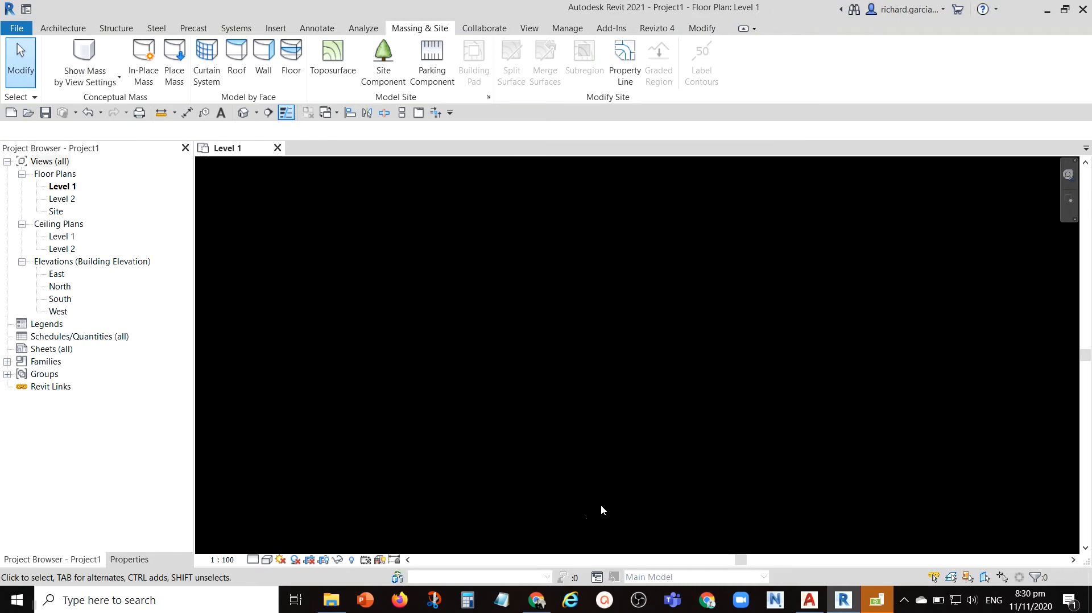
drag(601, 504, 579, 531)
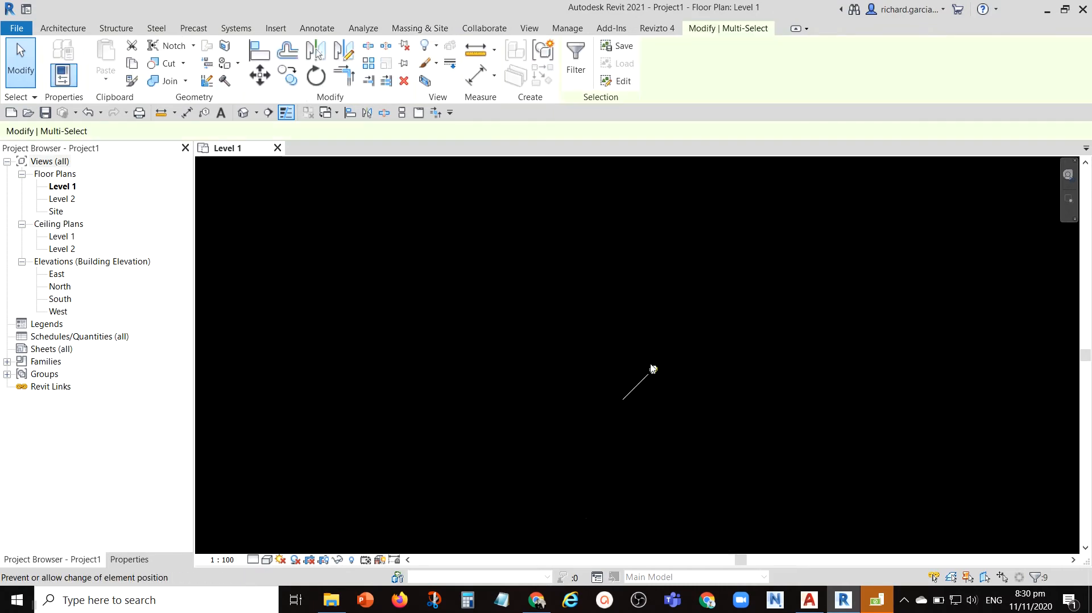
key(ctrl)
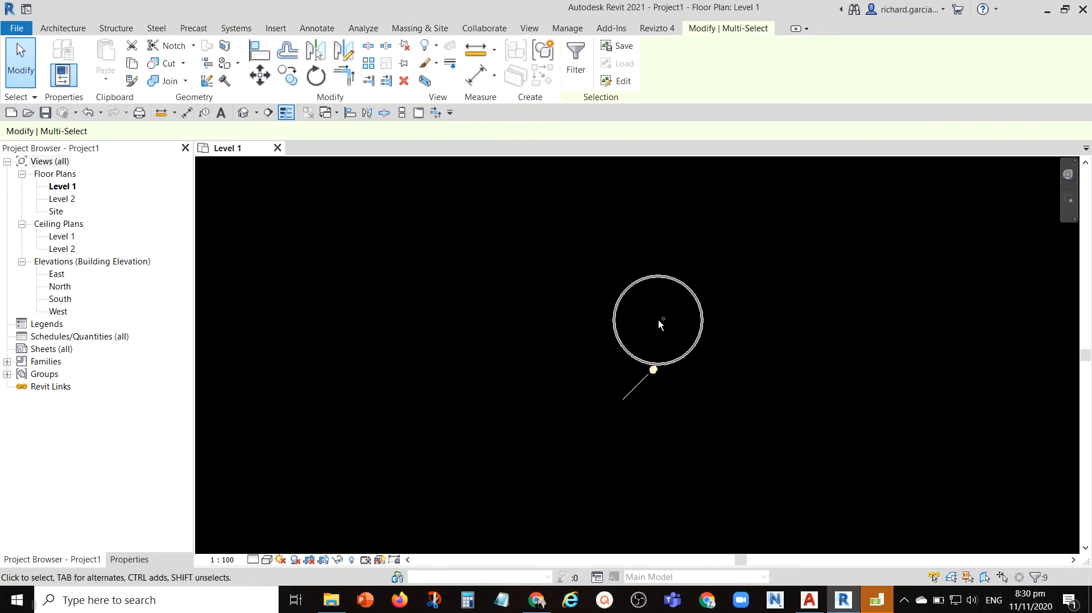
key(Escape)
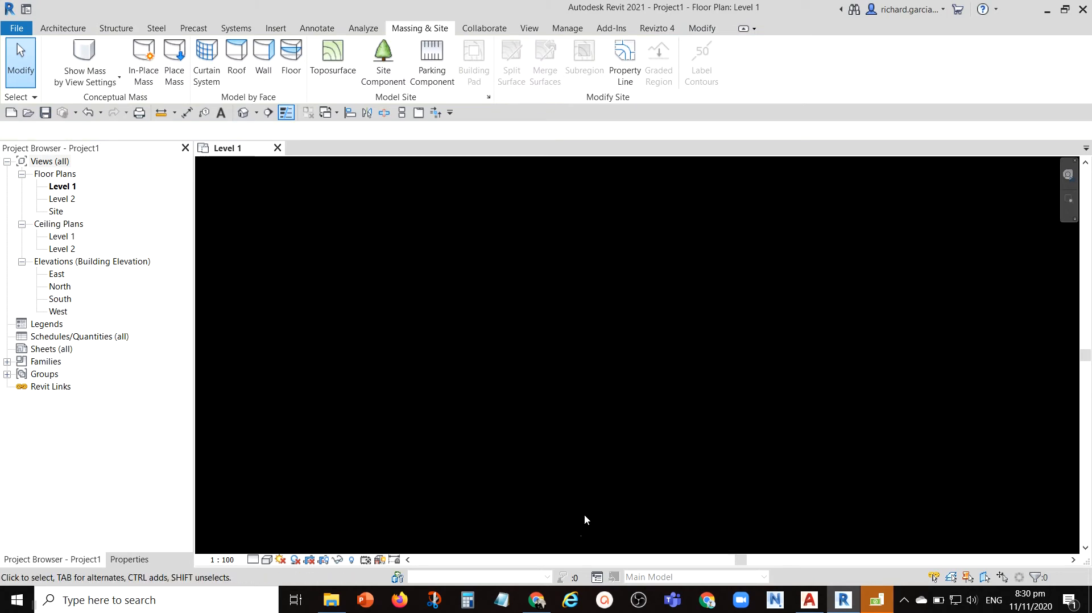
key(ctrl)
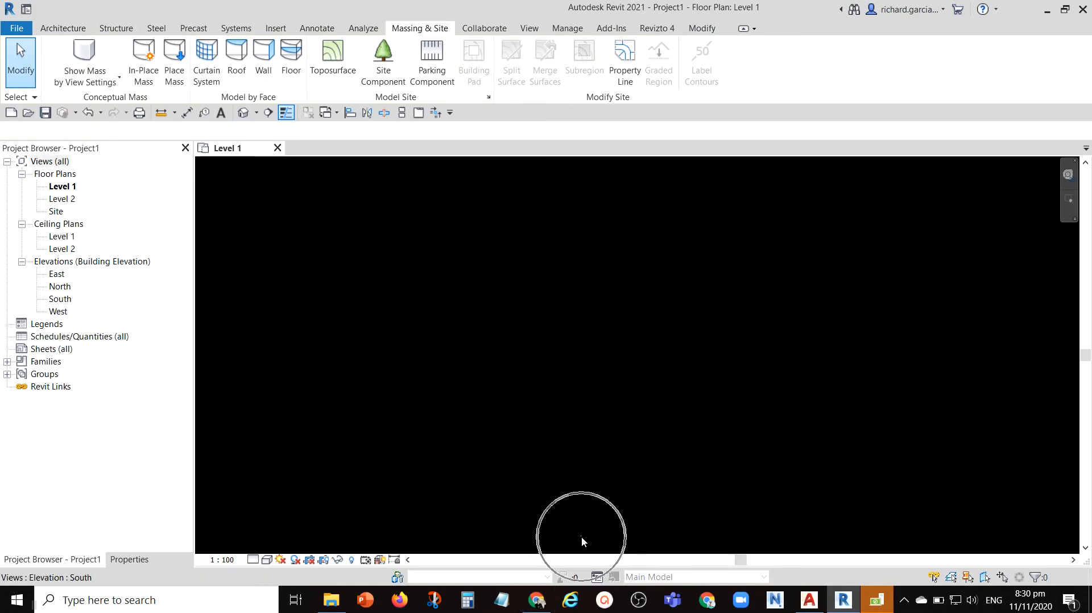
Switch to AutoCAD and zoom Sample File.dwg to its extents to check for stray objects away from the site plan.
click(810, 599)
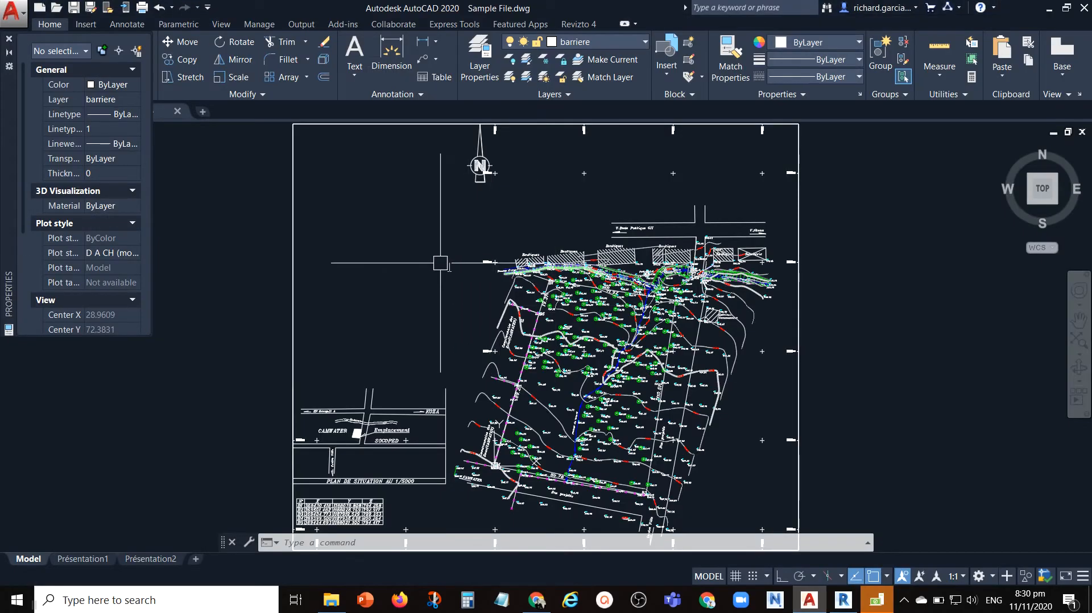
key(ctrl)
right_click(394, 222)
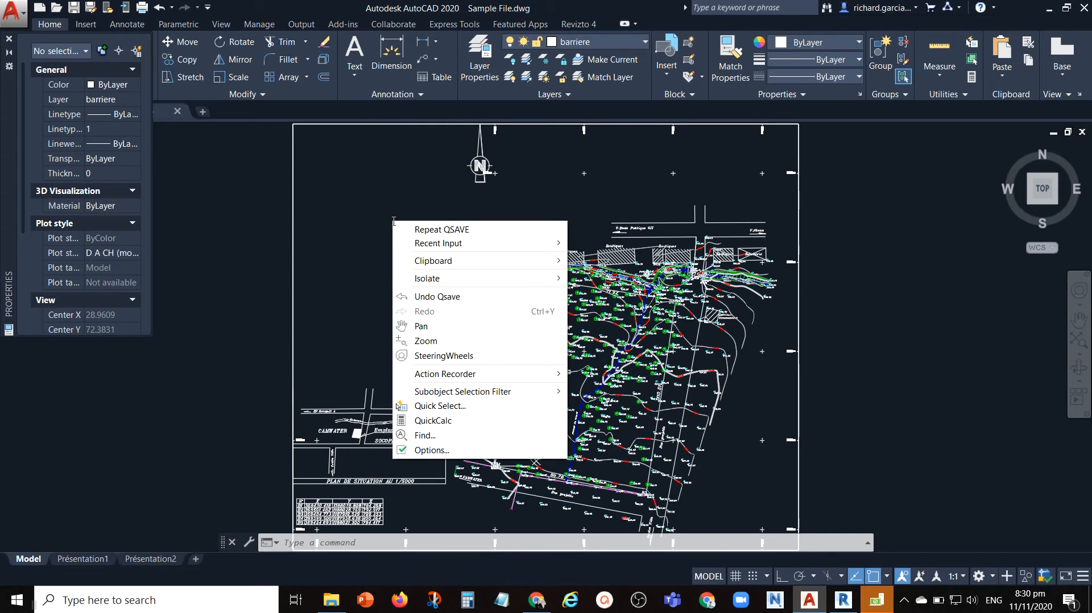
click(370, 206)
click(382, 246)
text(z)
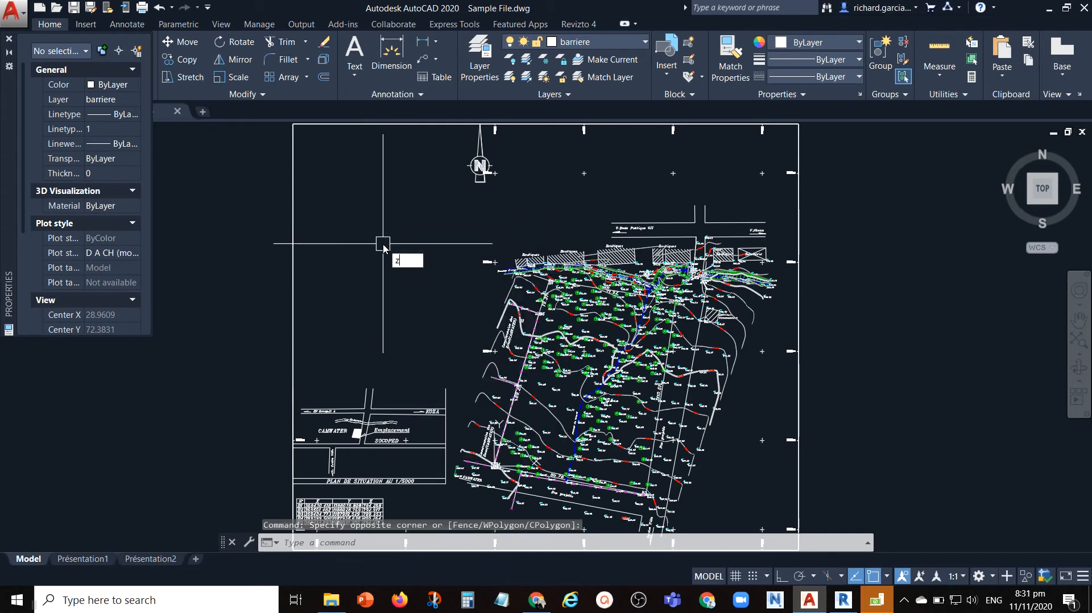
key(Return)
text(e)
key(Return)
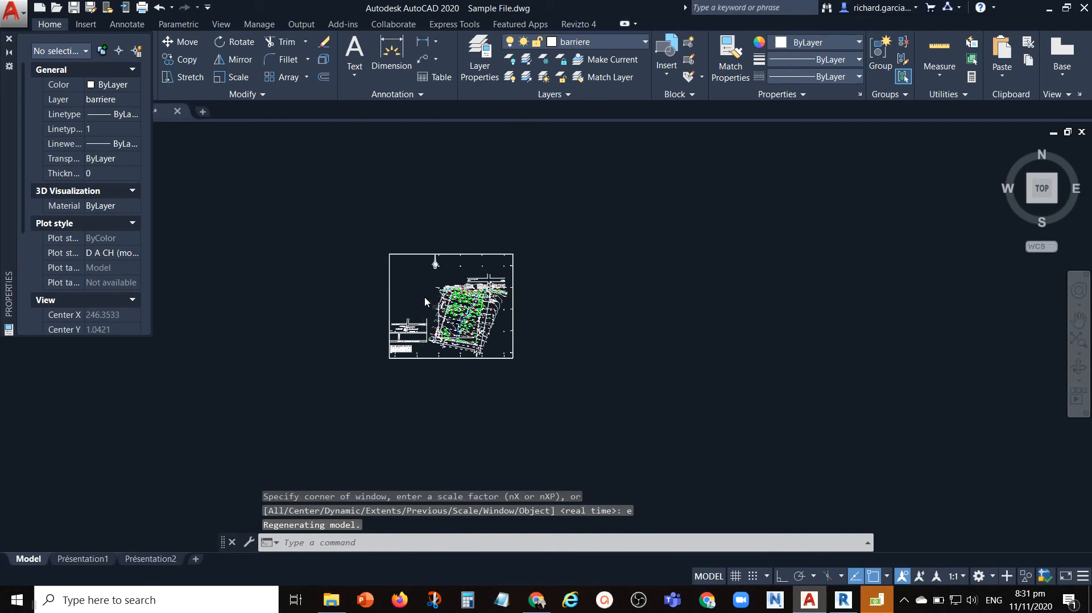
text(z)
key(Return)
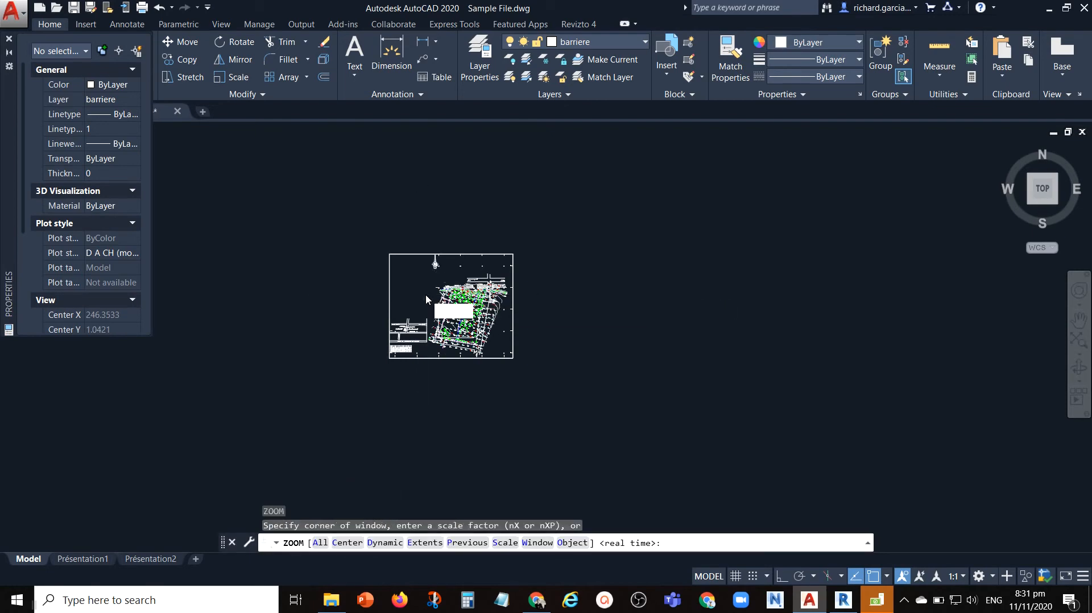
text(e)
key(Return)
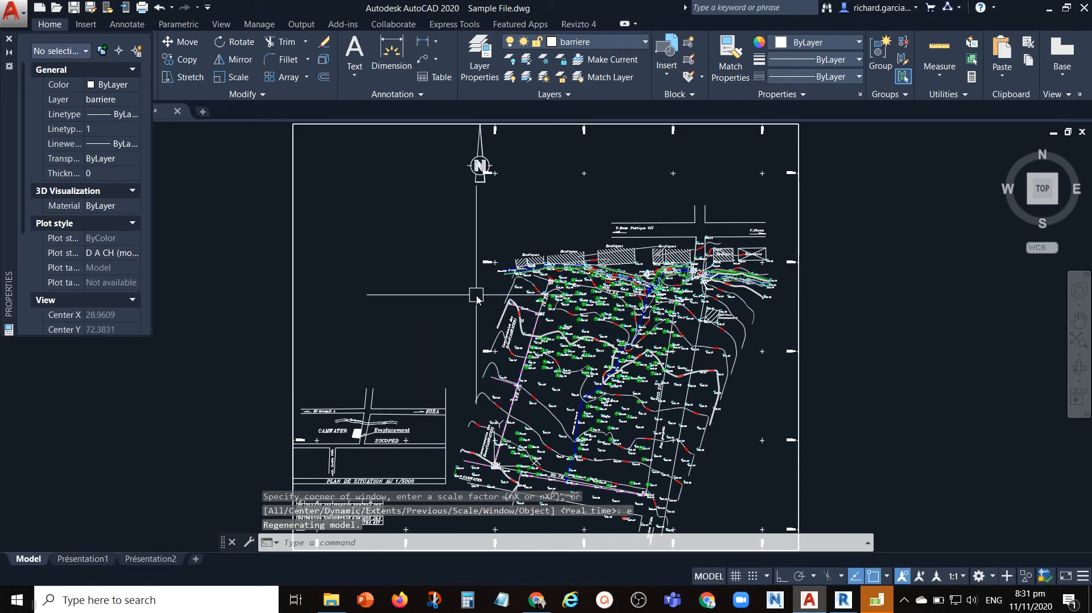
Turn on, thaw and unlock all layers of the drawing through the All layer filter.
text(LA)
key(Return)
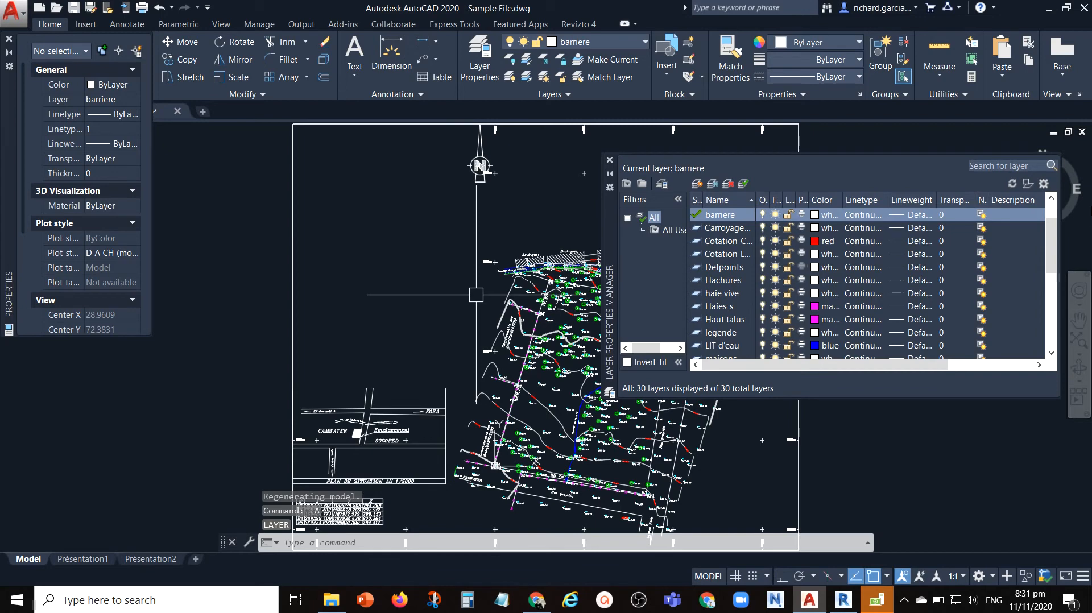
right_click(655, 219)
mouse_move(734, 226)
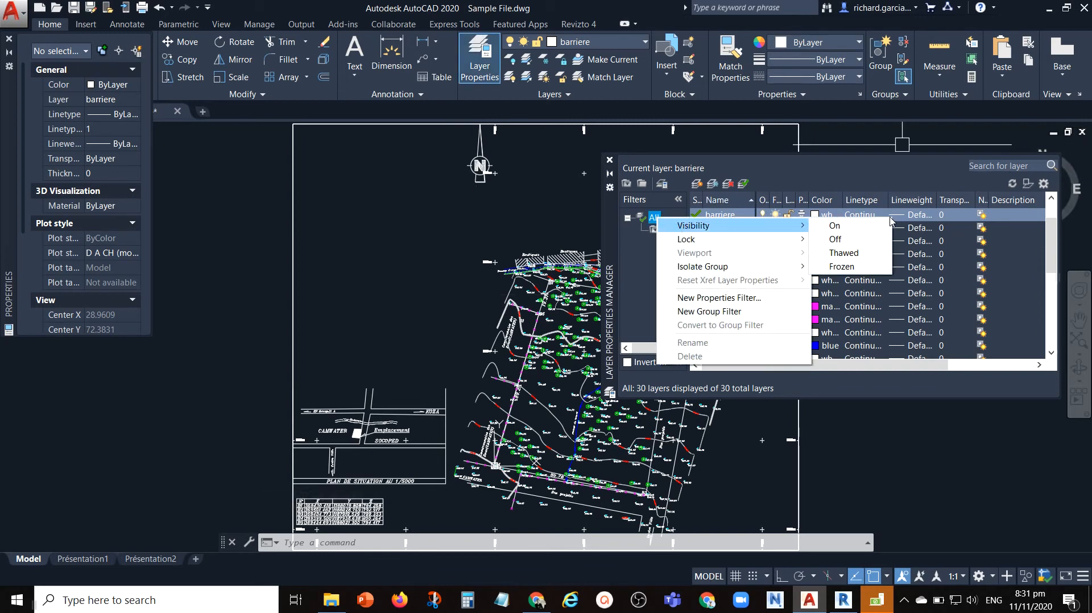
click(866, 228)
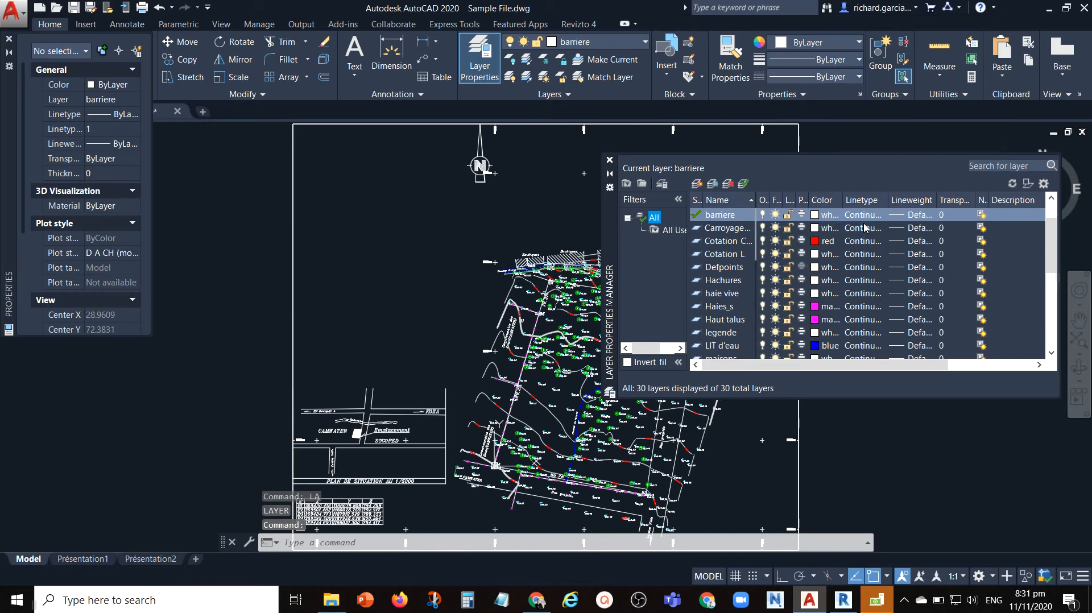
right_click(659, 223)
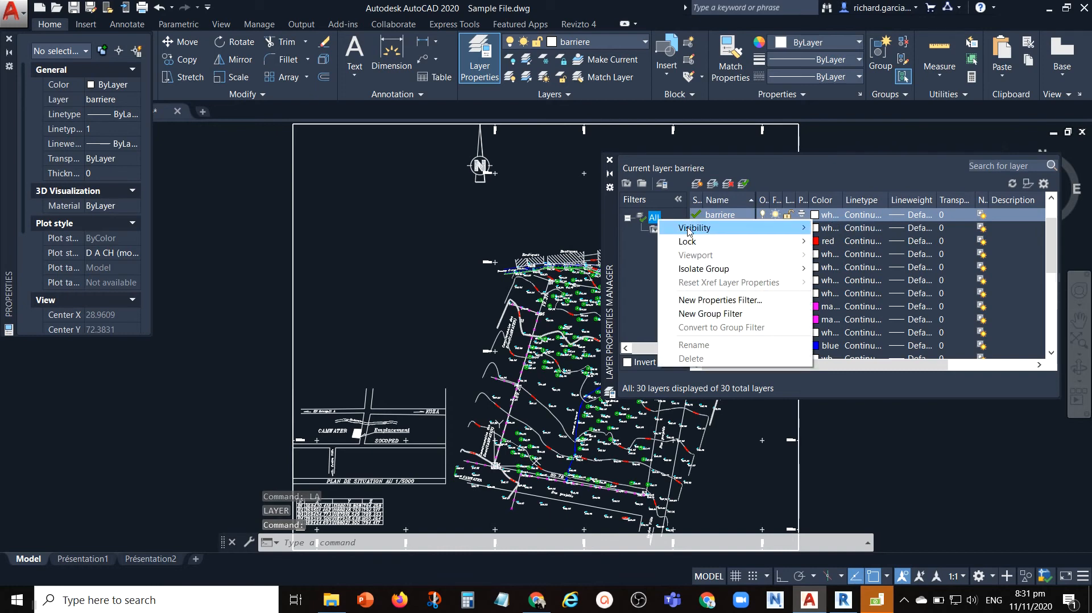
mouse_move(692, 229)
click(844, 255)
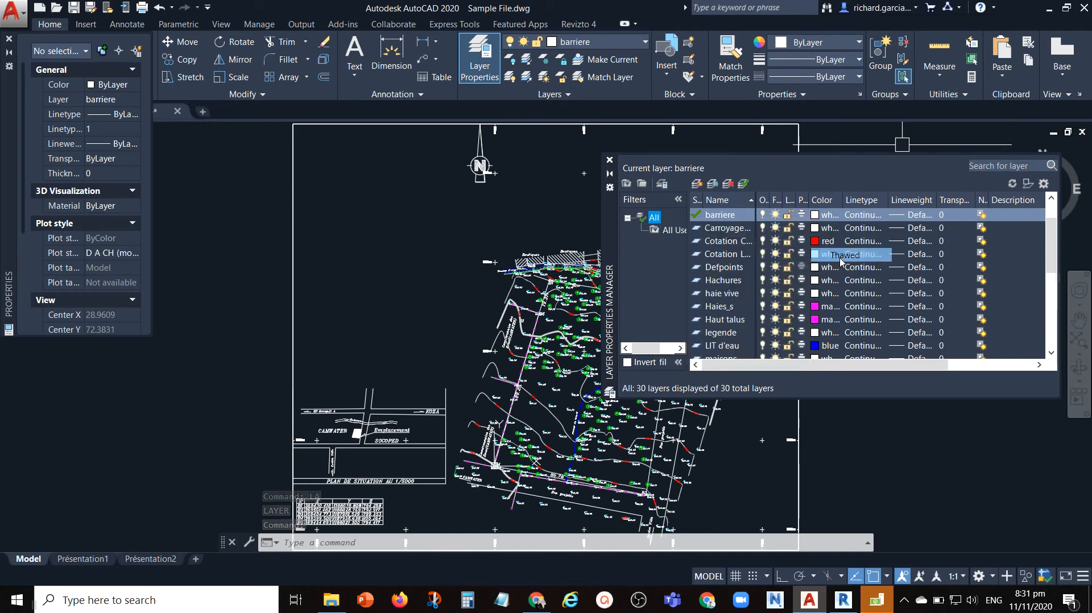
right_click(657, 220)
mouse_move(684, 242)
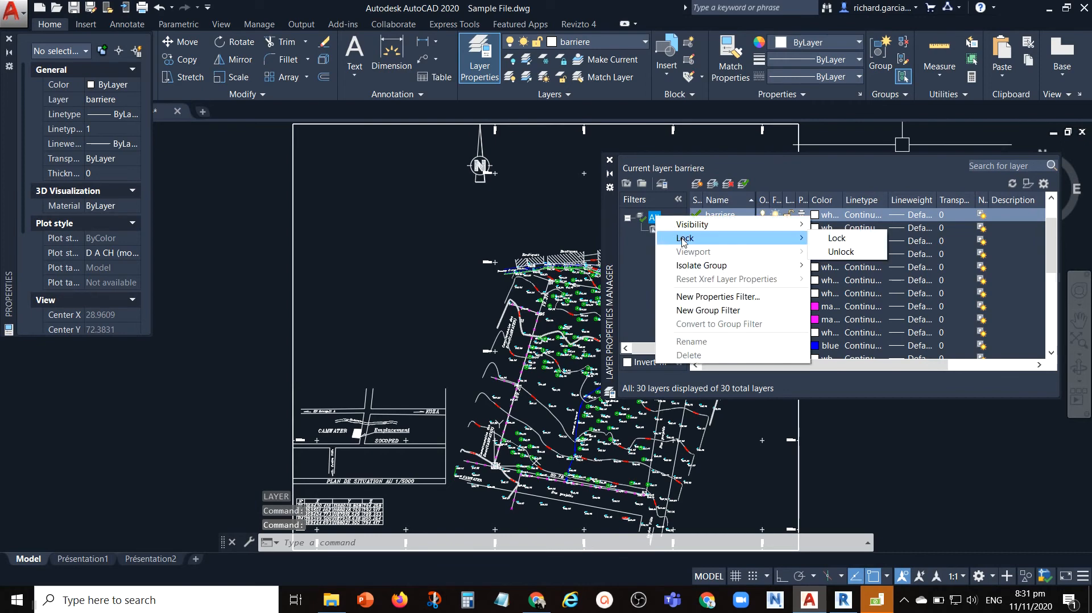
click(841, 252)
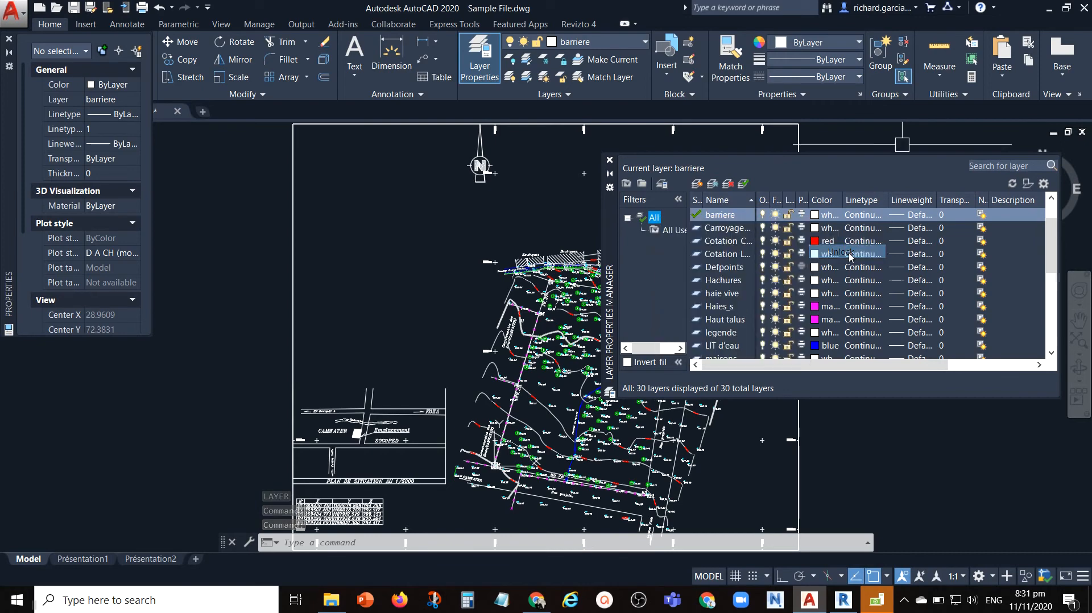
click(610, 160)
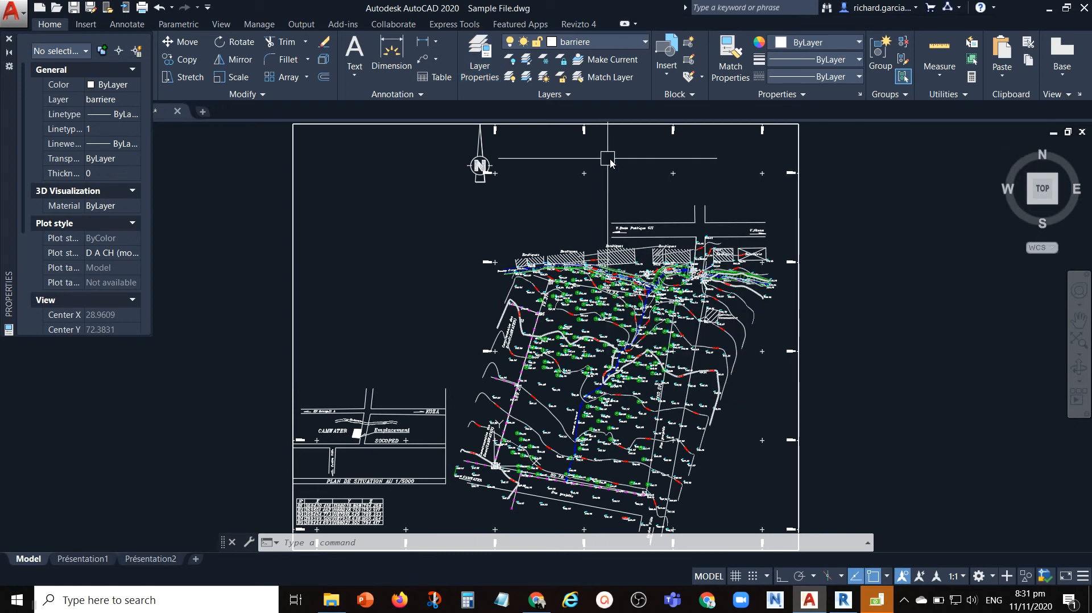
Locate the stray yellow 3D face mesh on layer TN_MNT far from the site plan and erase all of it.
text(z)
key(Return)
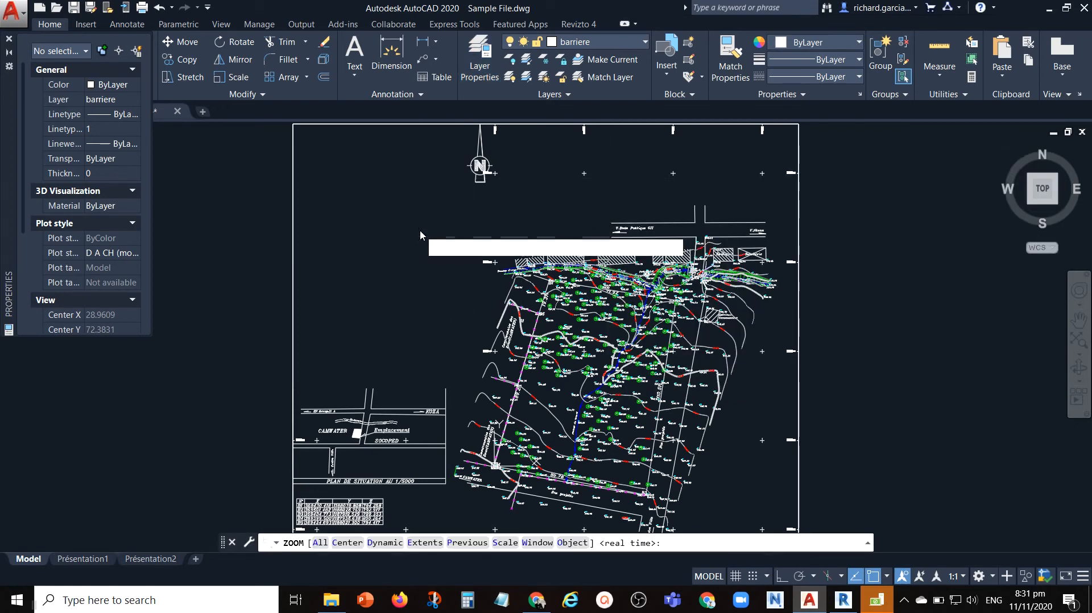
text(e)
key(Return)
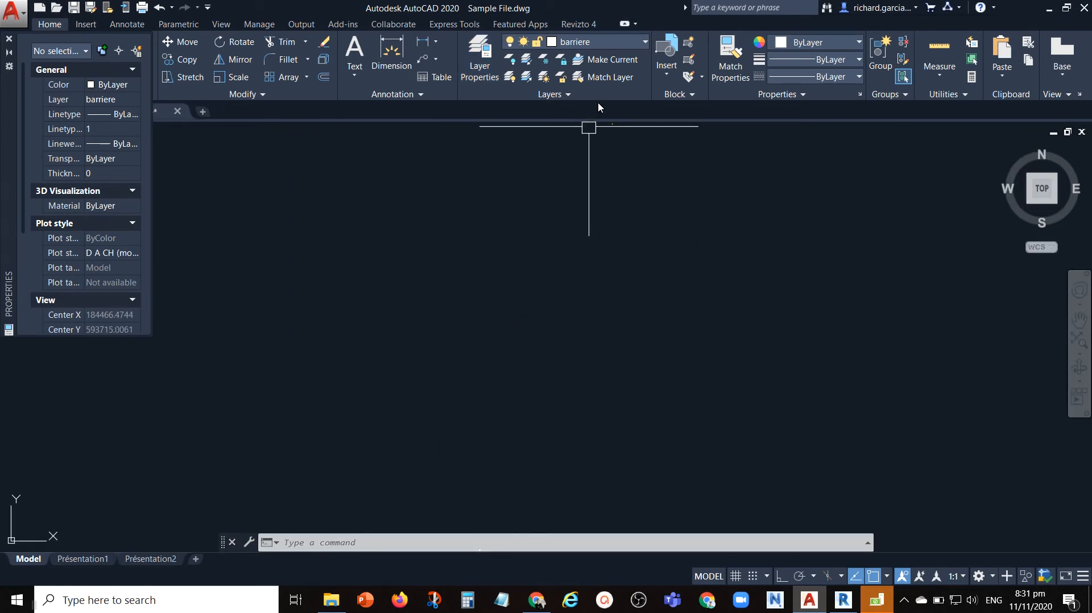
middle_drag(614, 128, 609, 170)
scroll(608, 170, up, 5)
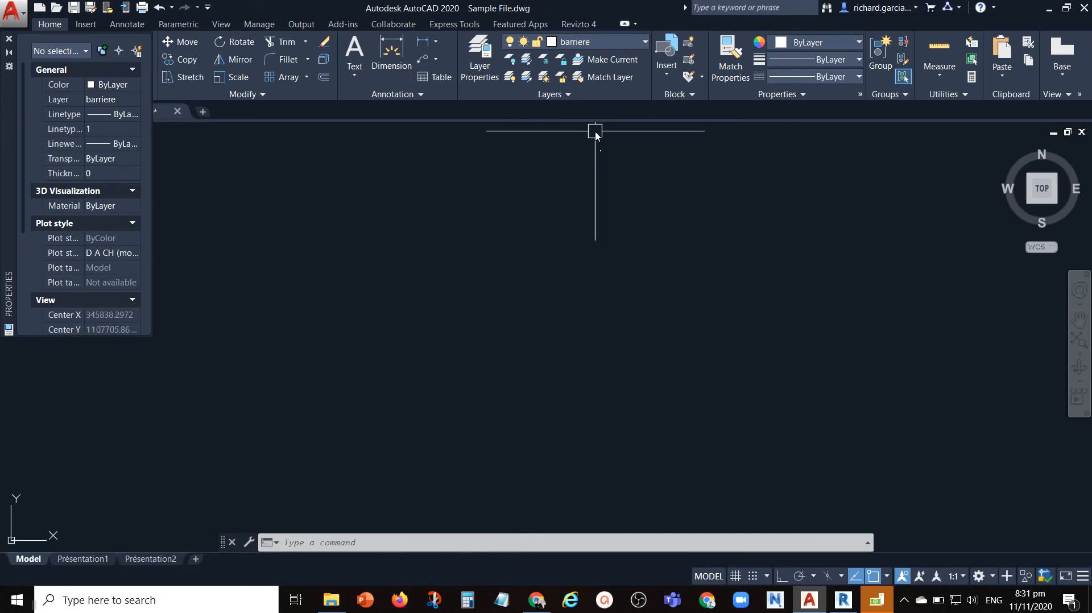
middle_drag(595, 131, 603, 175)
scroll(609, 203, up, 3)
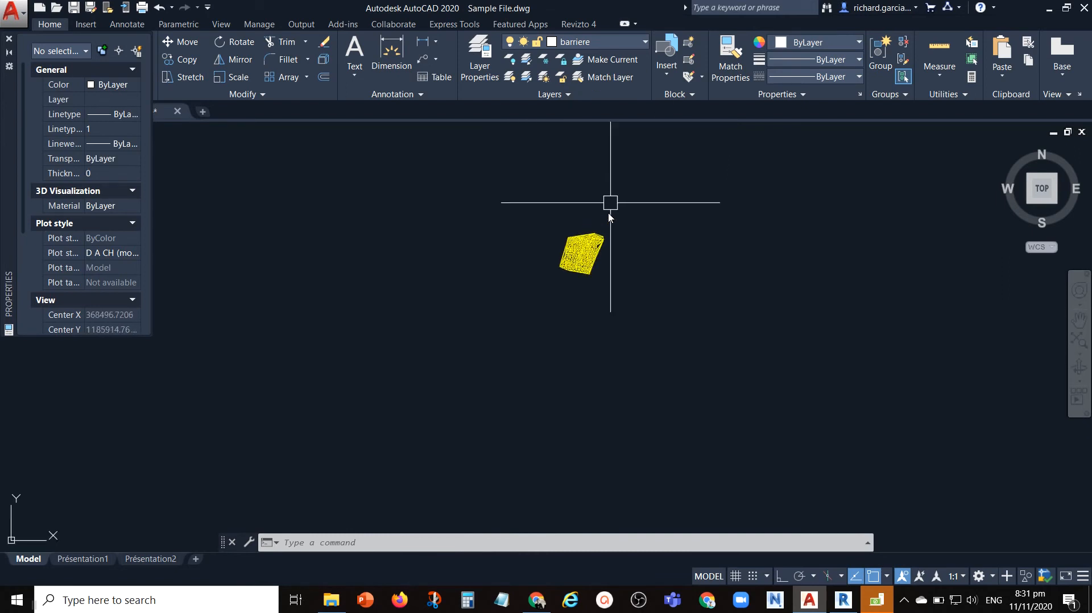
scroll(581, 265, up, 3)
scroll(595, 237, up, 4)
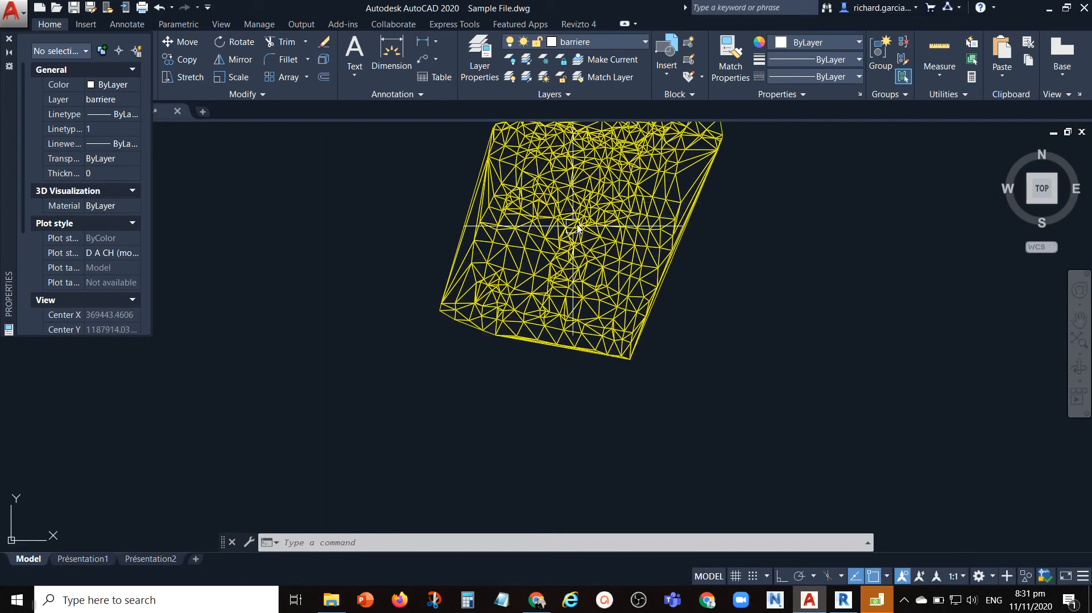
scroll(578, 227, down, 2)
click(693, 124)
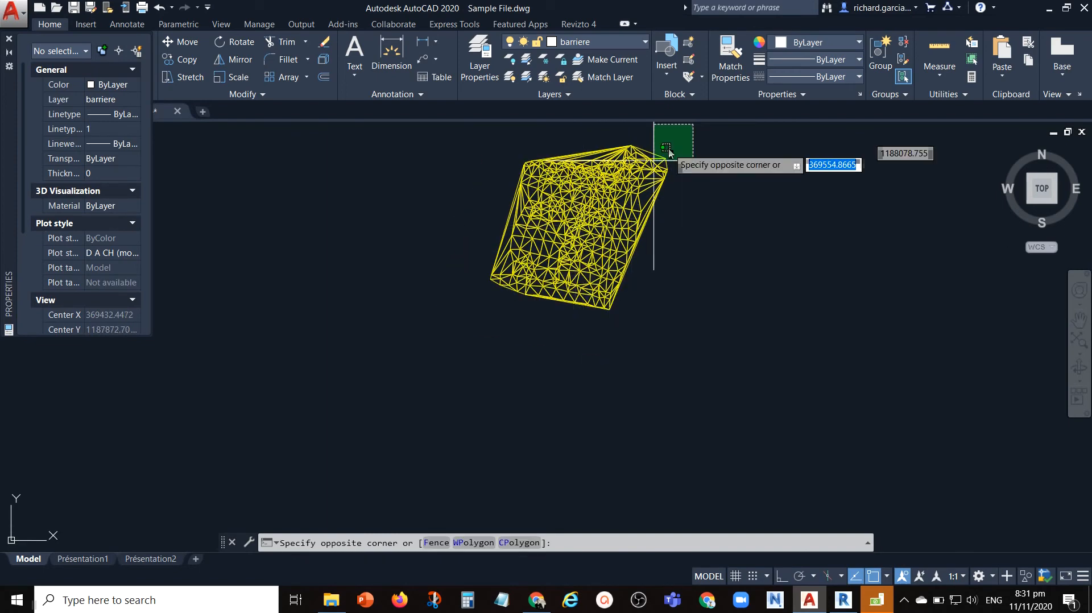
click(428, 370)
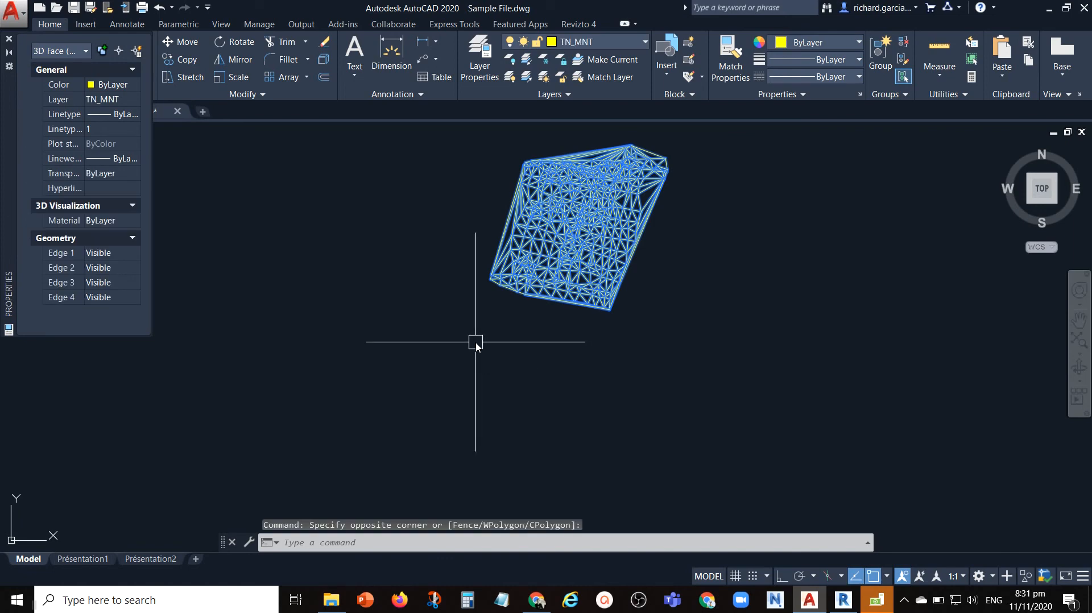
text(e)
key(Return)
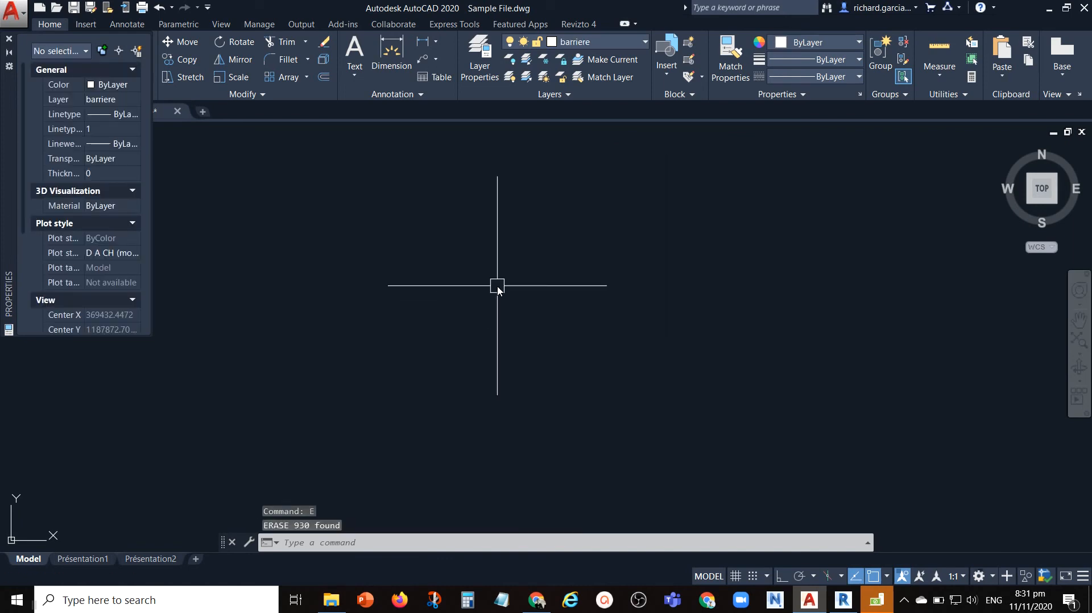
Regenerate the drawing and zoom to its extents to check for remaining stray objects around the site plan.
middle_click(499, 290)
middle_click(499, 291)
text(re)
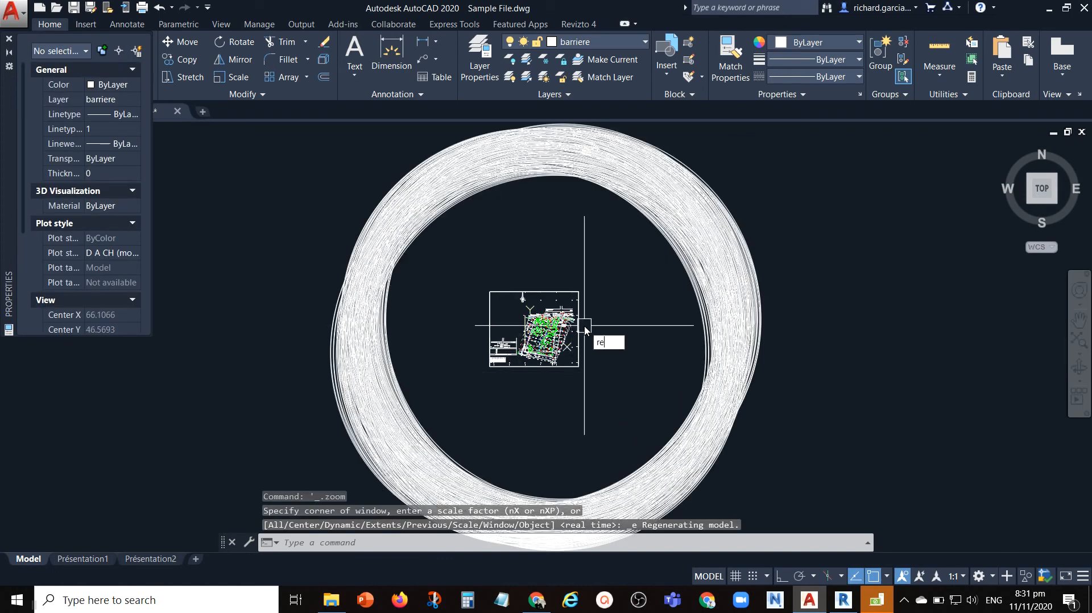
key(Return)
scroll(534, 347, up, 6)
middle_click(702, 303)
middle_click(702, 303)
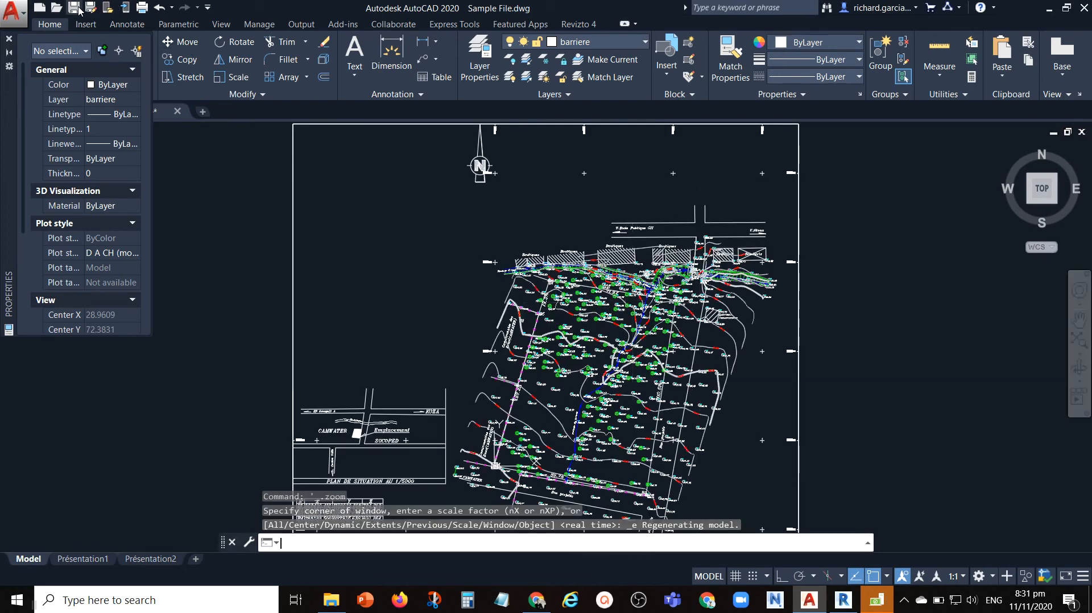
Switch to Revit and reload the linked CAD file Sample File.dwg through Manage Links.
click(844, 600)
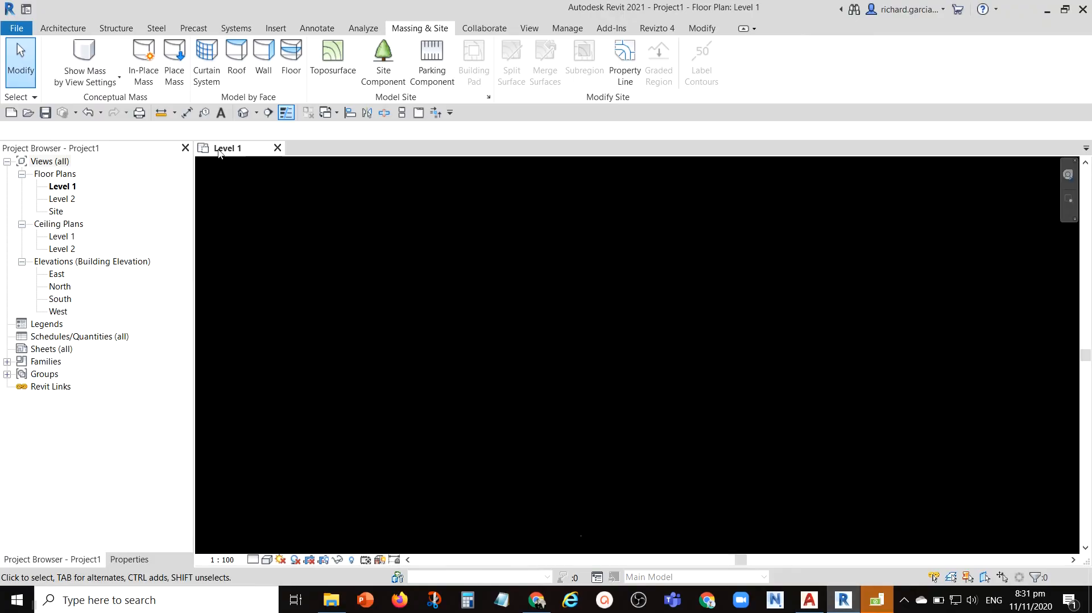
click(278, 28)
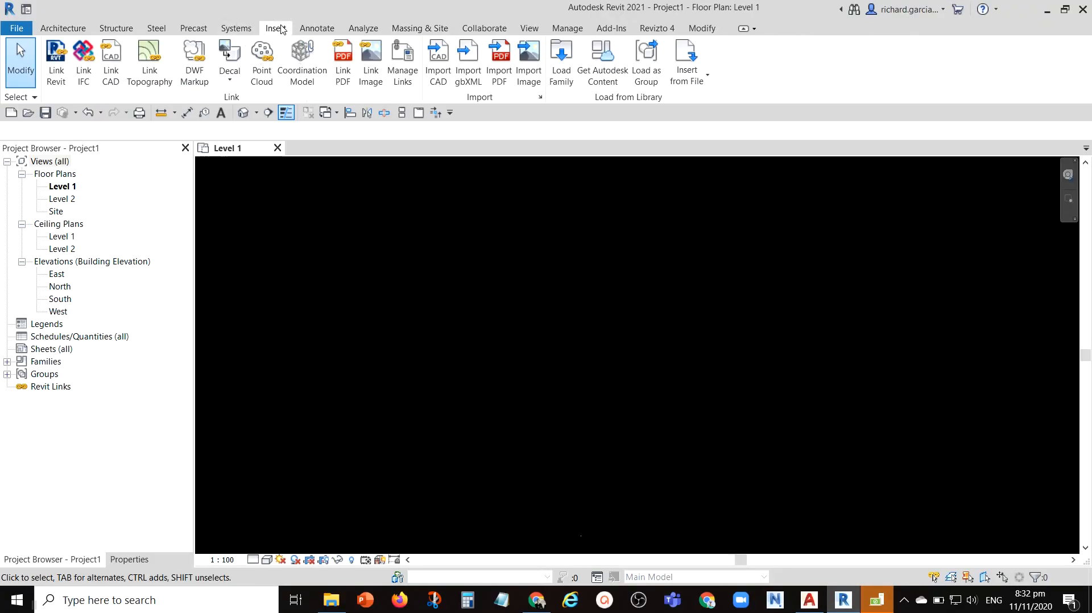
click(407, 70)
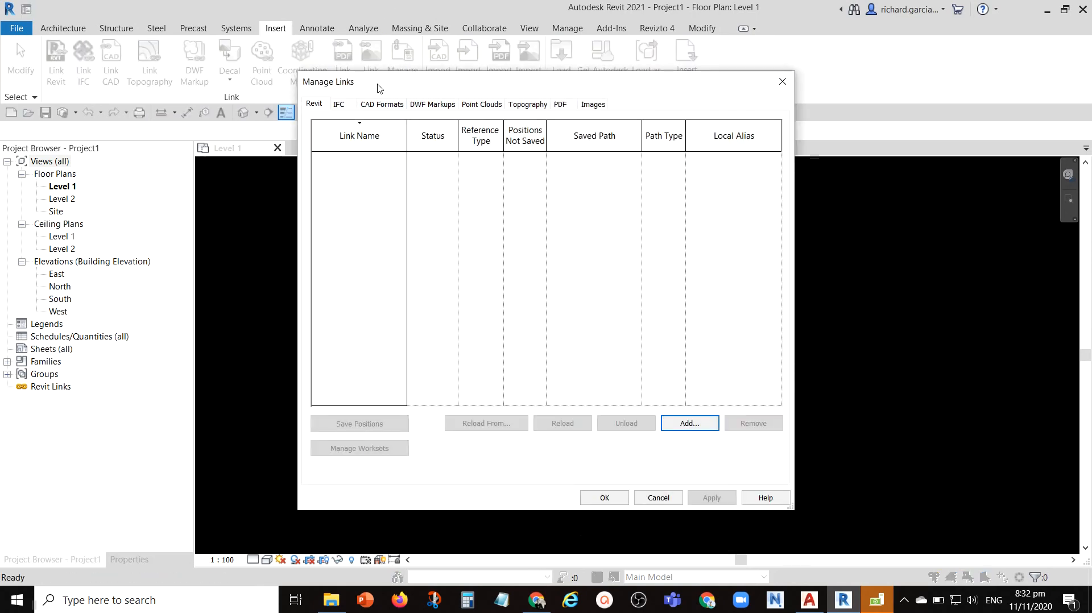
click(401, 106)
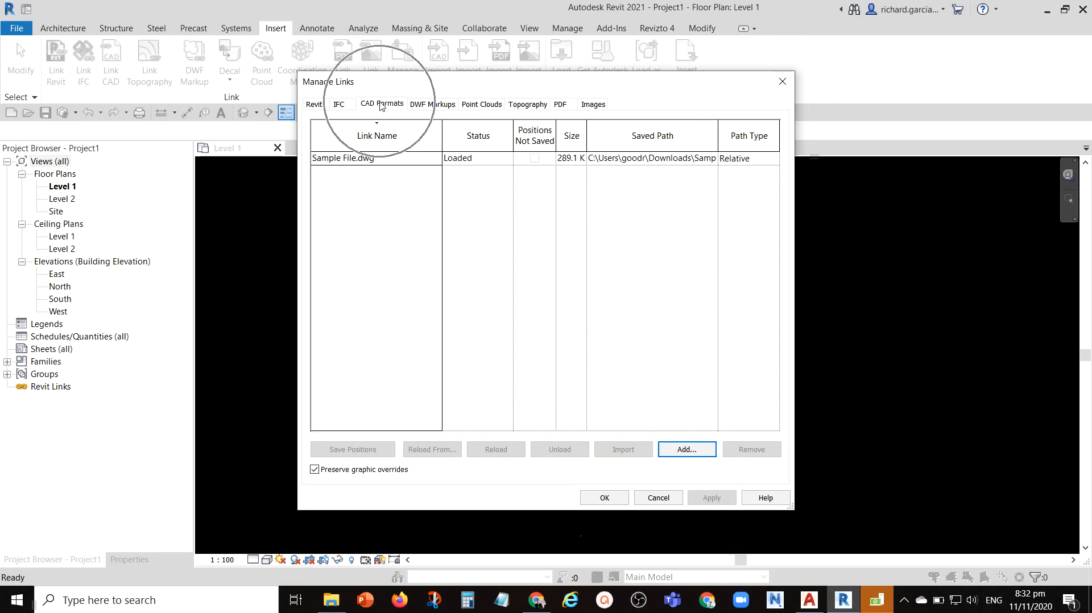
click(346, 158)
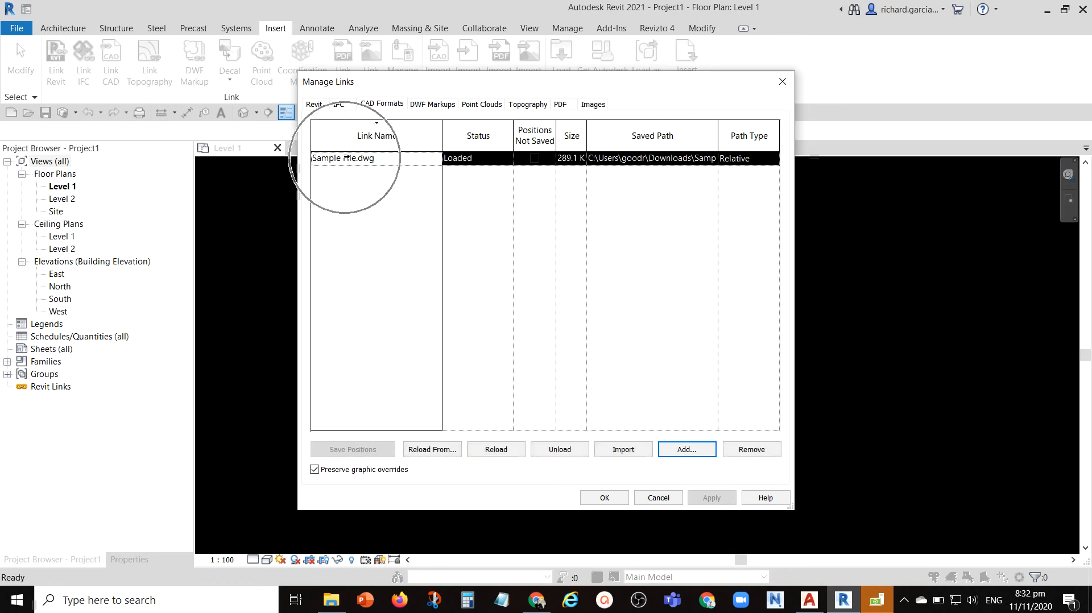
click(497, 451)
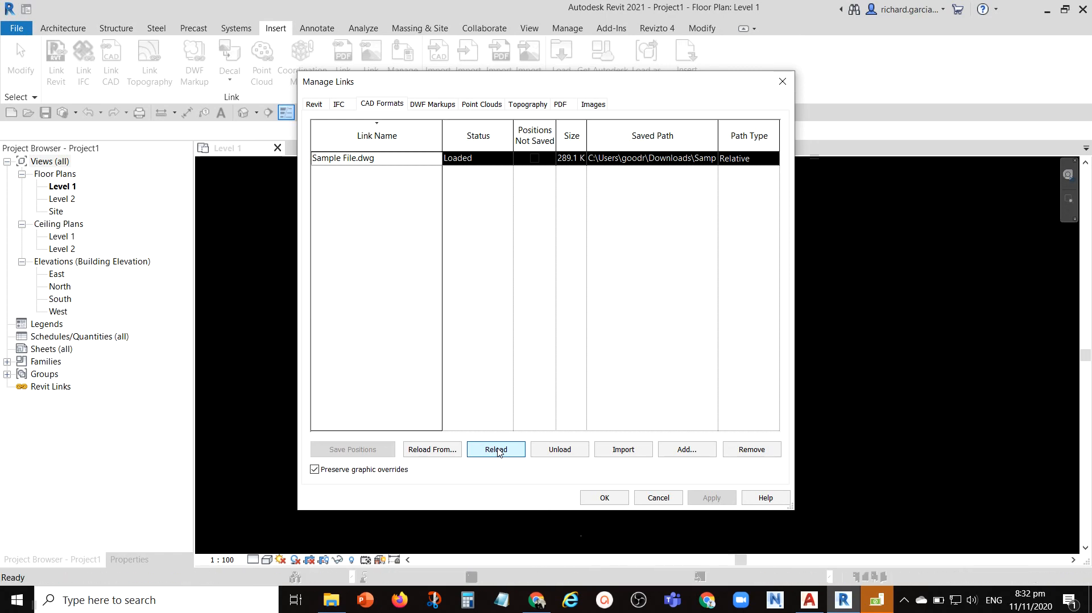
click(605, 498)
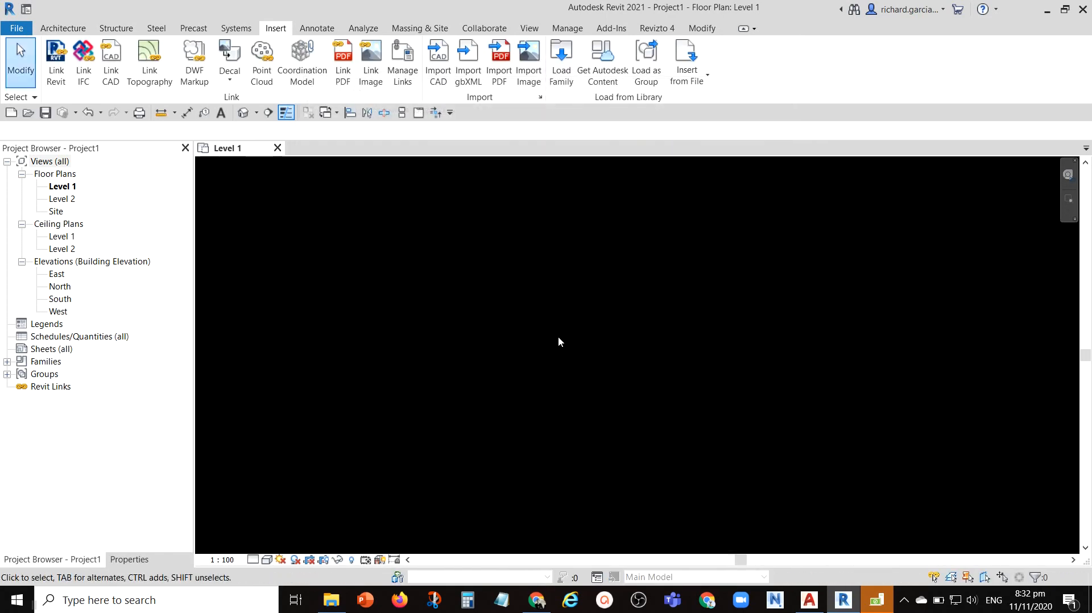
Fit all content in the Level 1 view repeatedly to check the reloaded site plan for stray geometry.
right_click(489, 267)
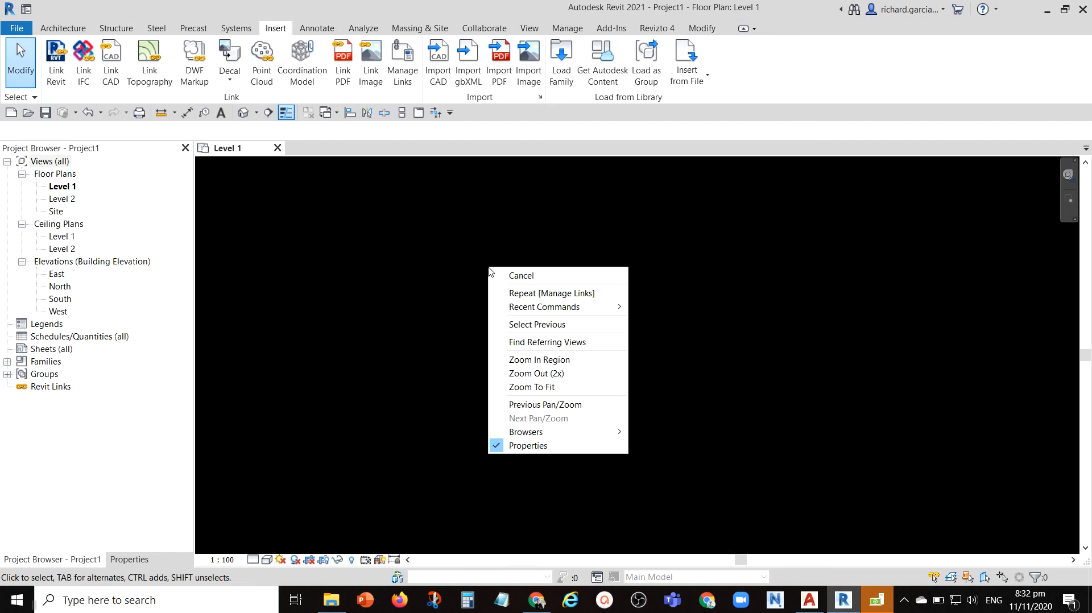
click(541, 389)
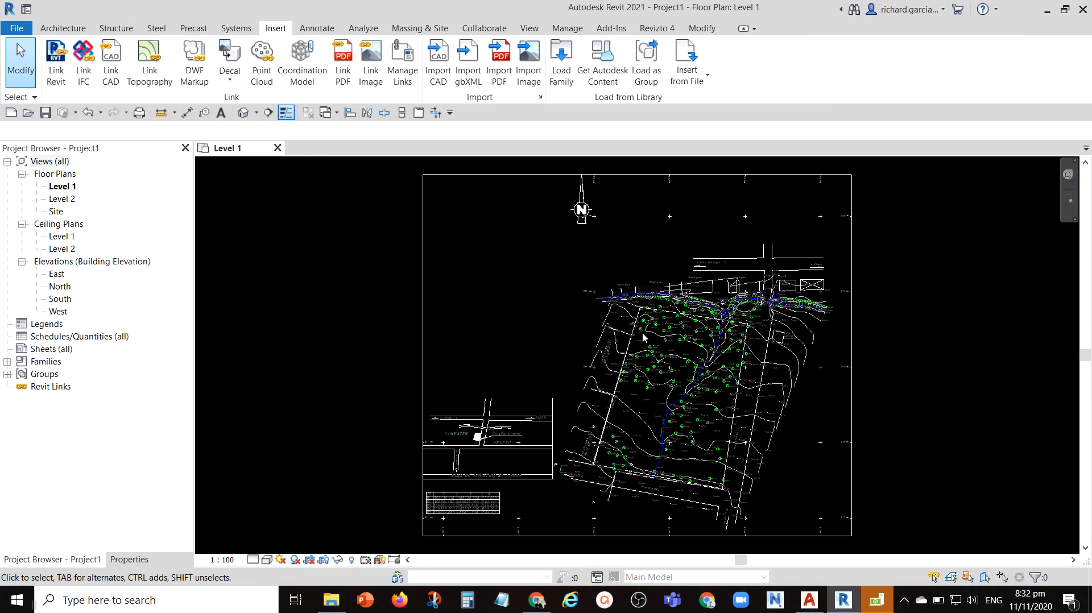
scroll(606, 339, down, 3)
right_click(786, 264)
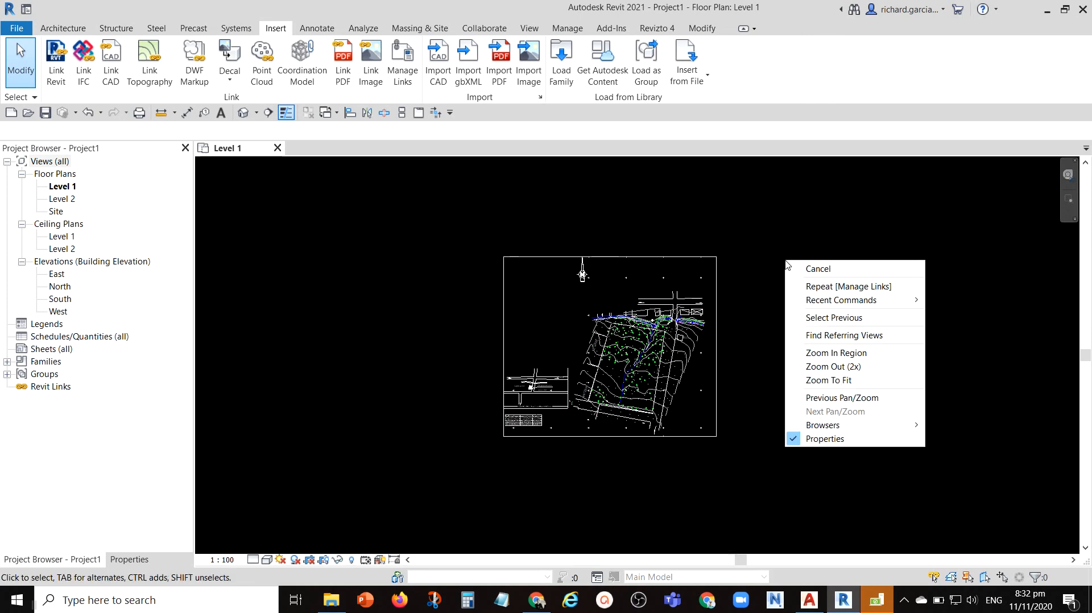
click(829, 380)
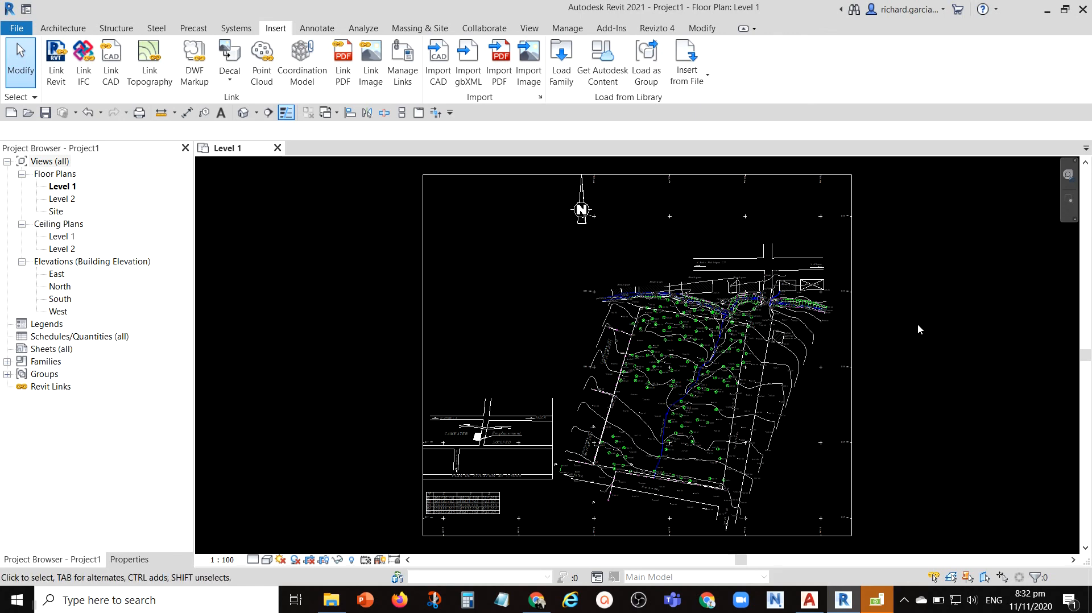
scroll(918, 330, down, 1)
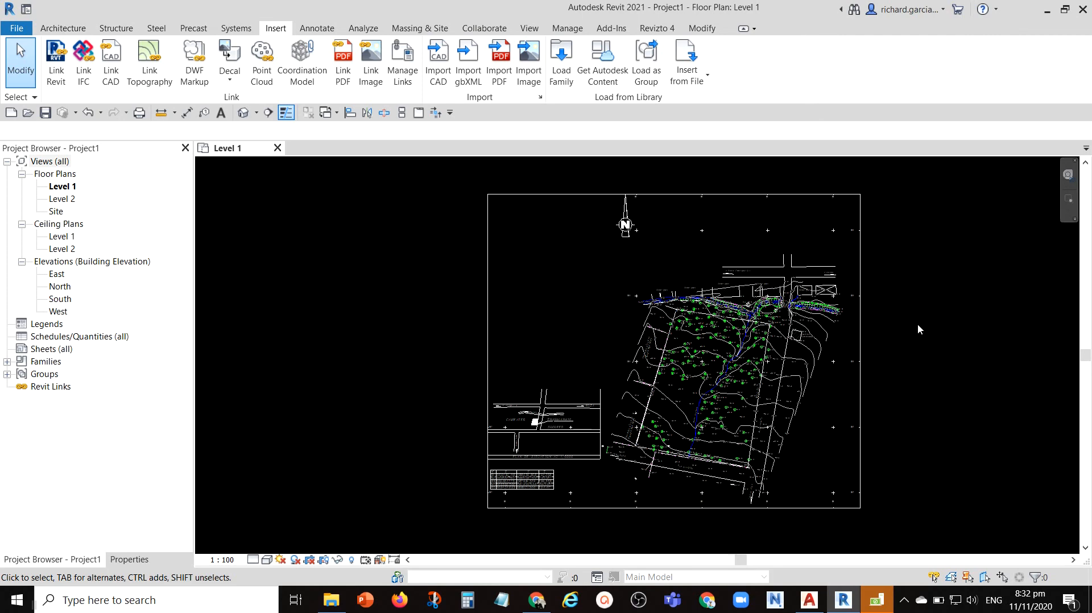
right_click(918, 330)
click(964, 444)
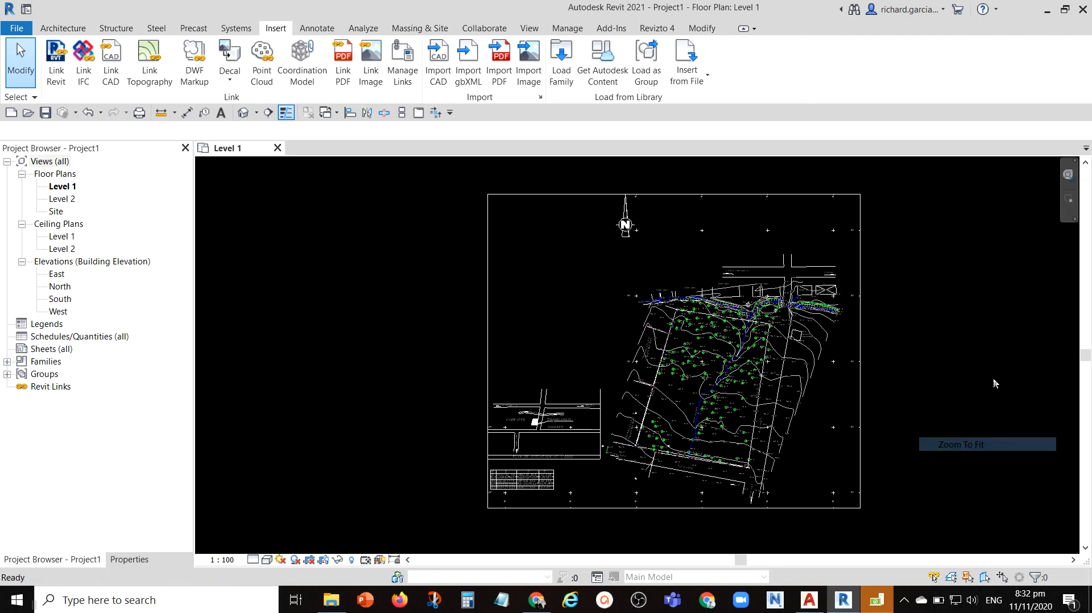